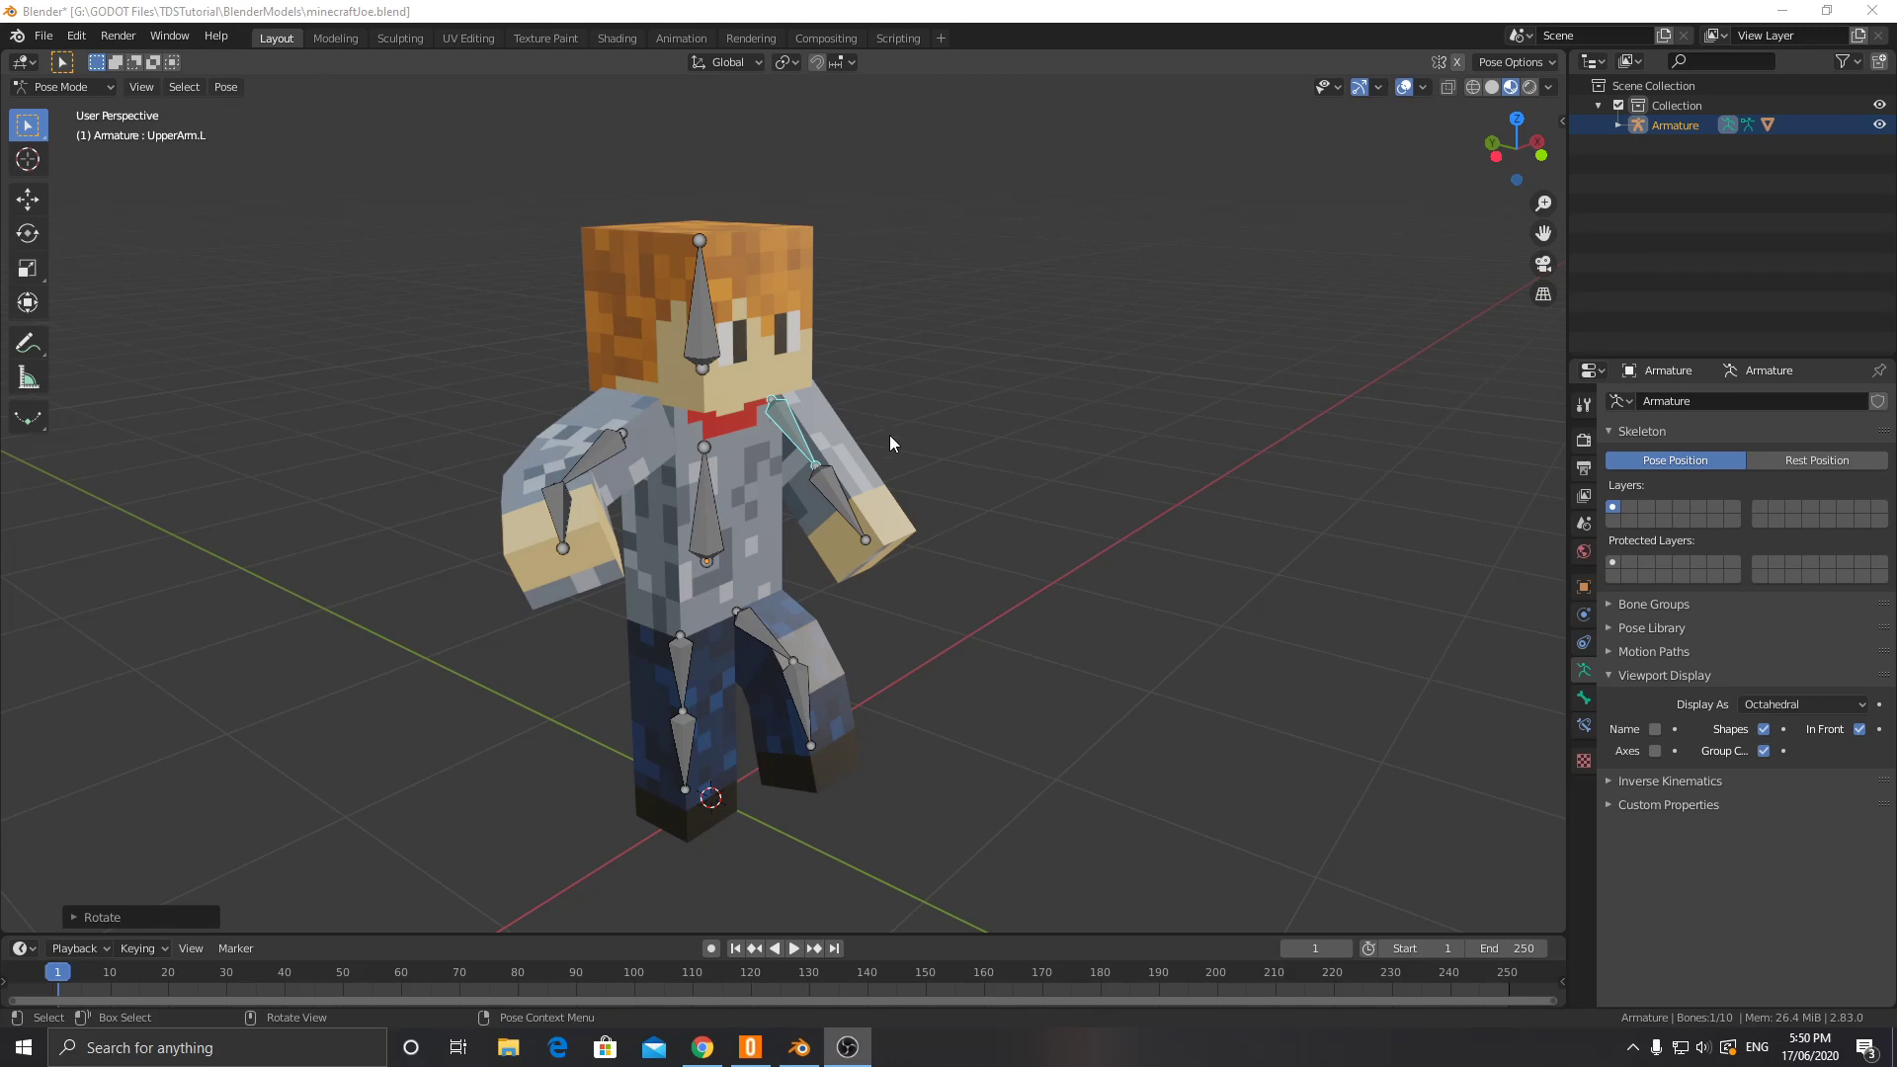
# Step: Rotate the right upper arm bone on the Y then X axis to swing it inward and raise it
pyautogui.moveTo(893, 436); pyautogui.dragTo(654, 442, button='middle')
pyautogui.click(636, 419)
pyautogui.press('r')
pyautogui.press('x')
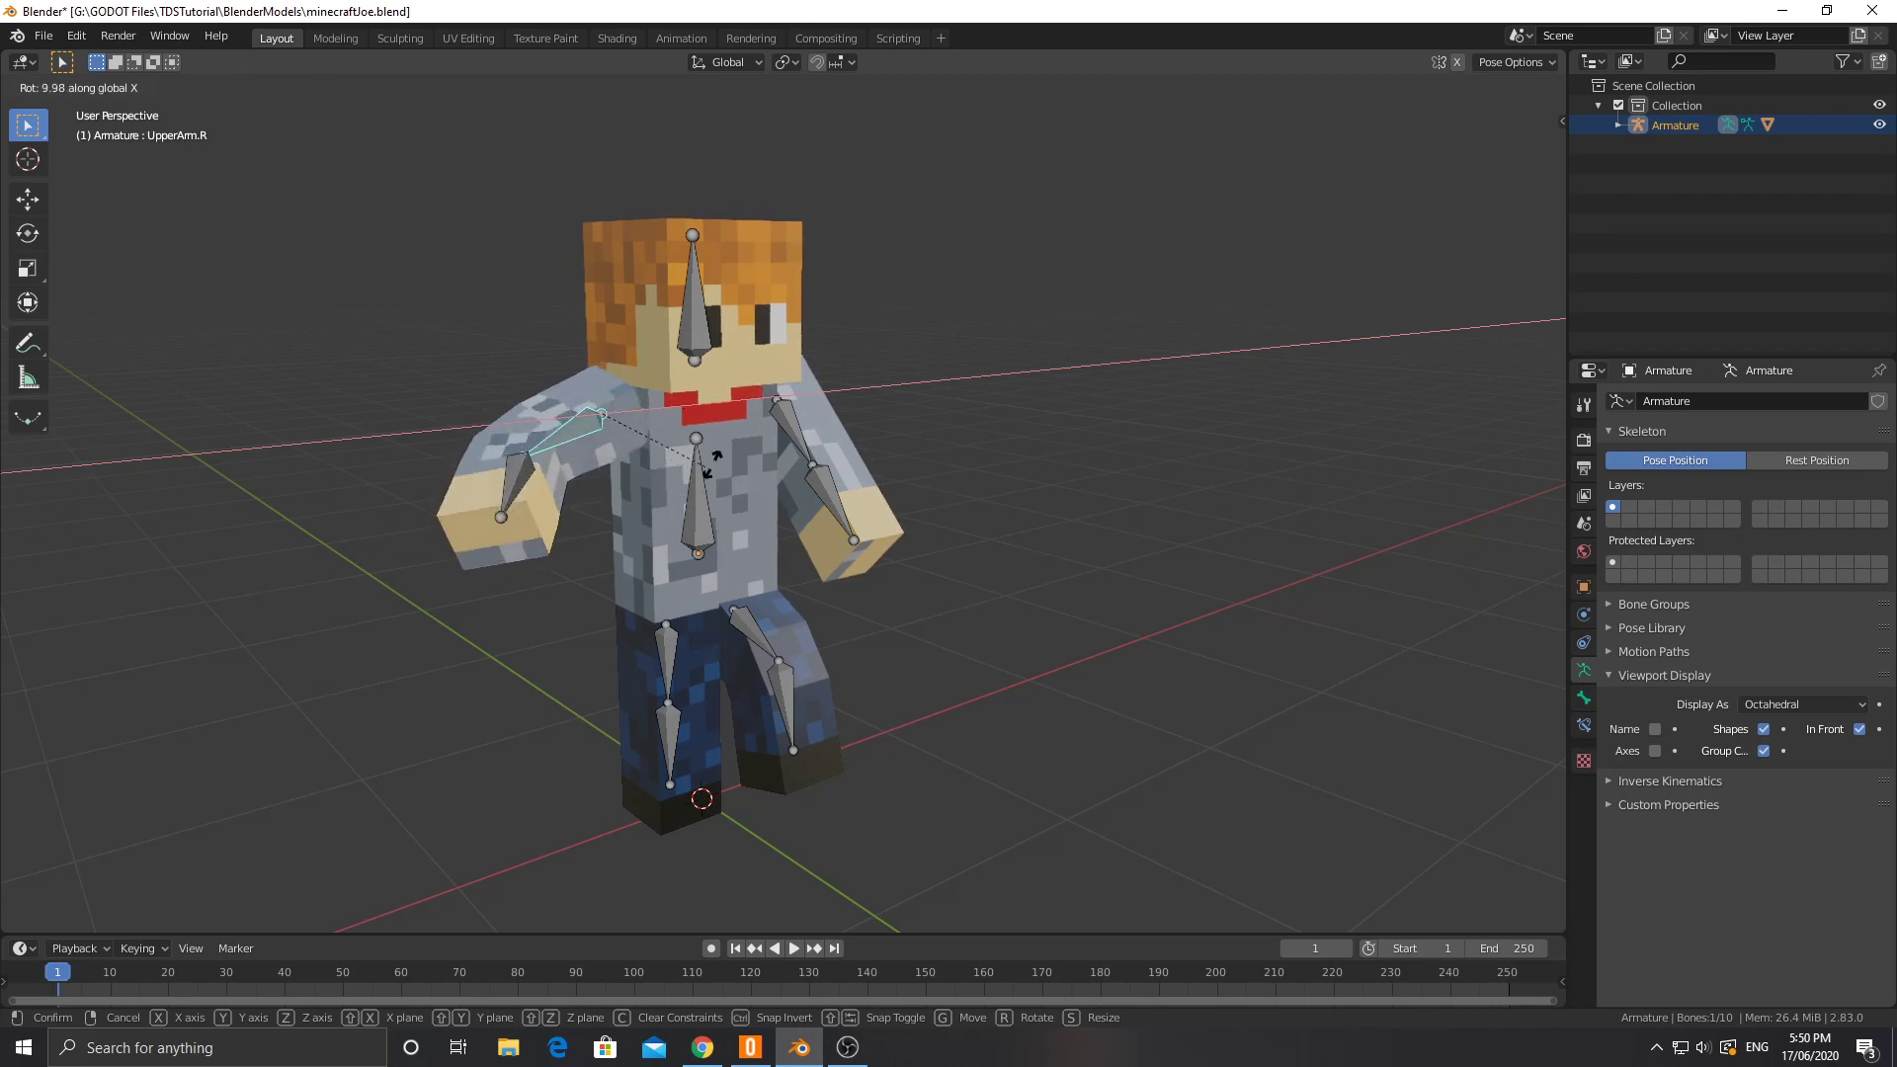
pyautogui.press('y')
pyautogui.click(836, 333)
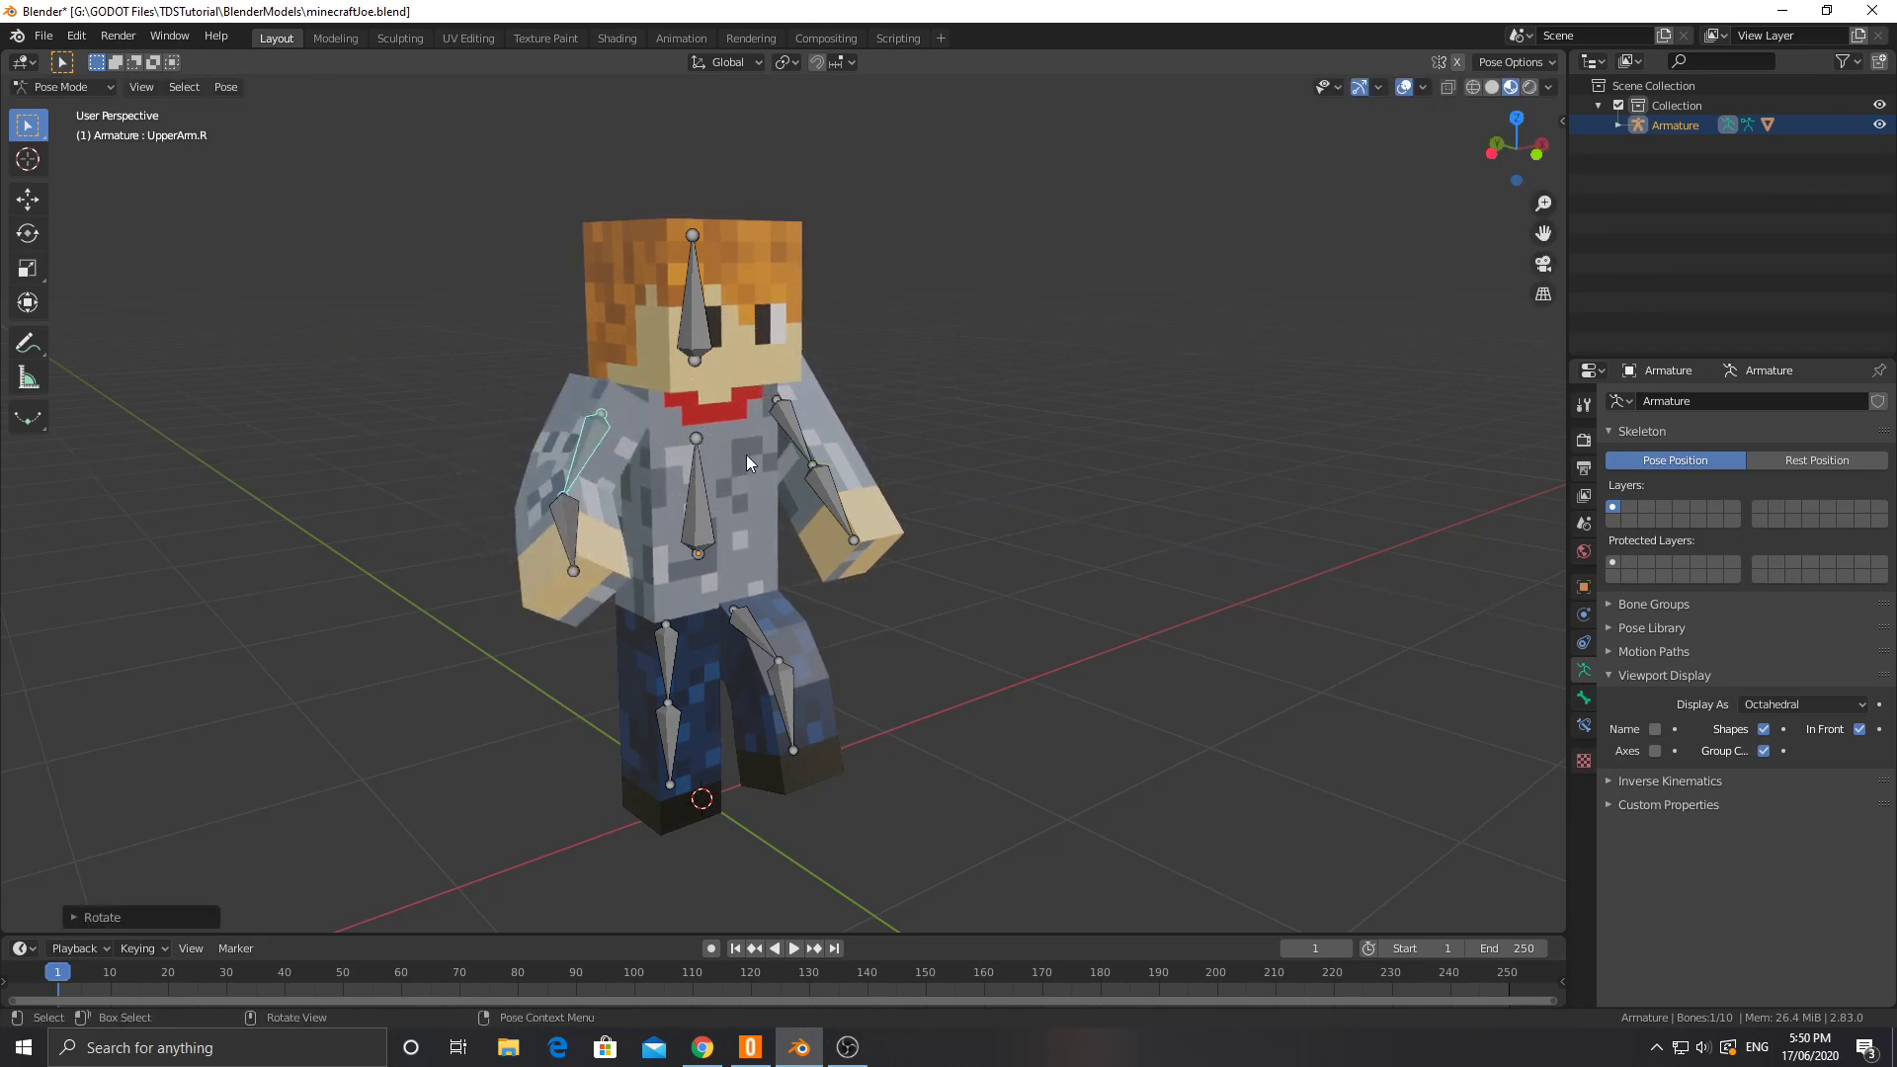
pyautogui.press('r')
pyautogui.press('x')
pyautogui.click(778, 259)
# Step: Bend the right forearm bone around the X axis
pyautogui.moveTo(561, 476); pyautogui.dragTo(795, 483, button='middle')
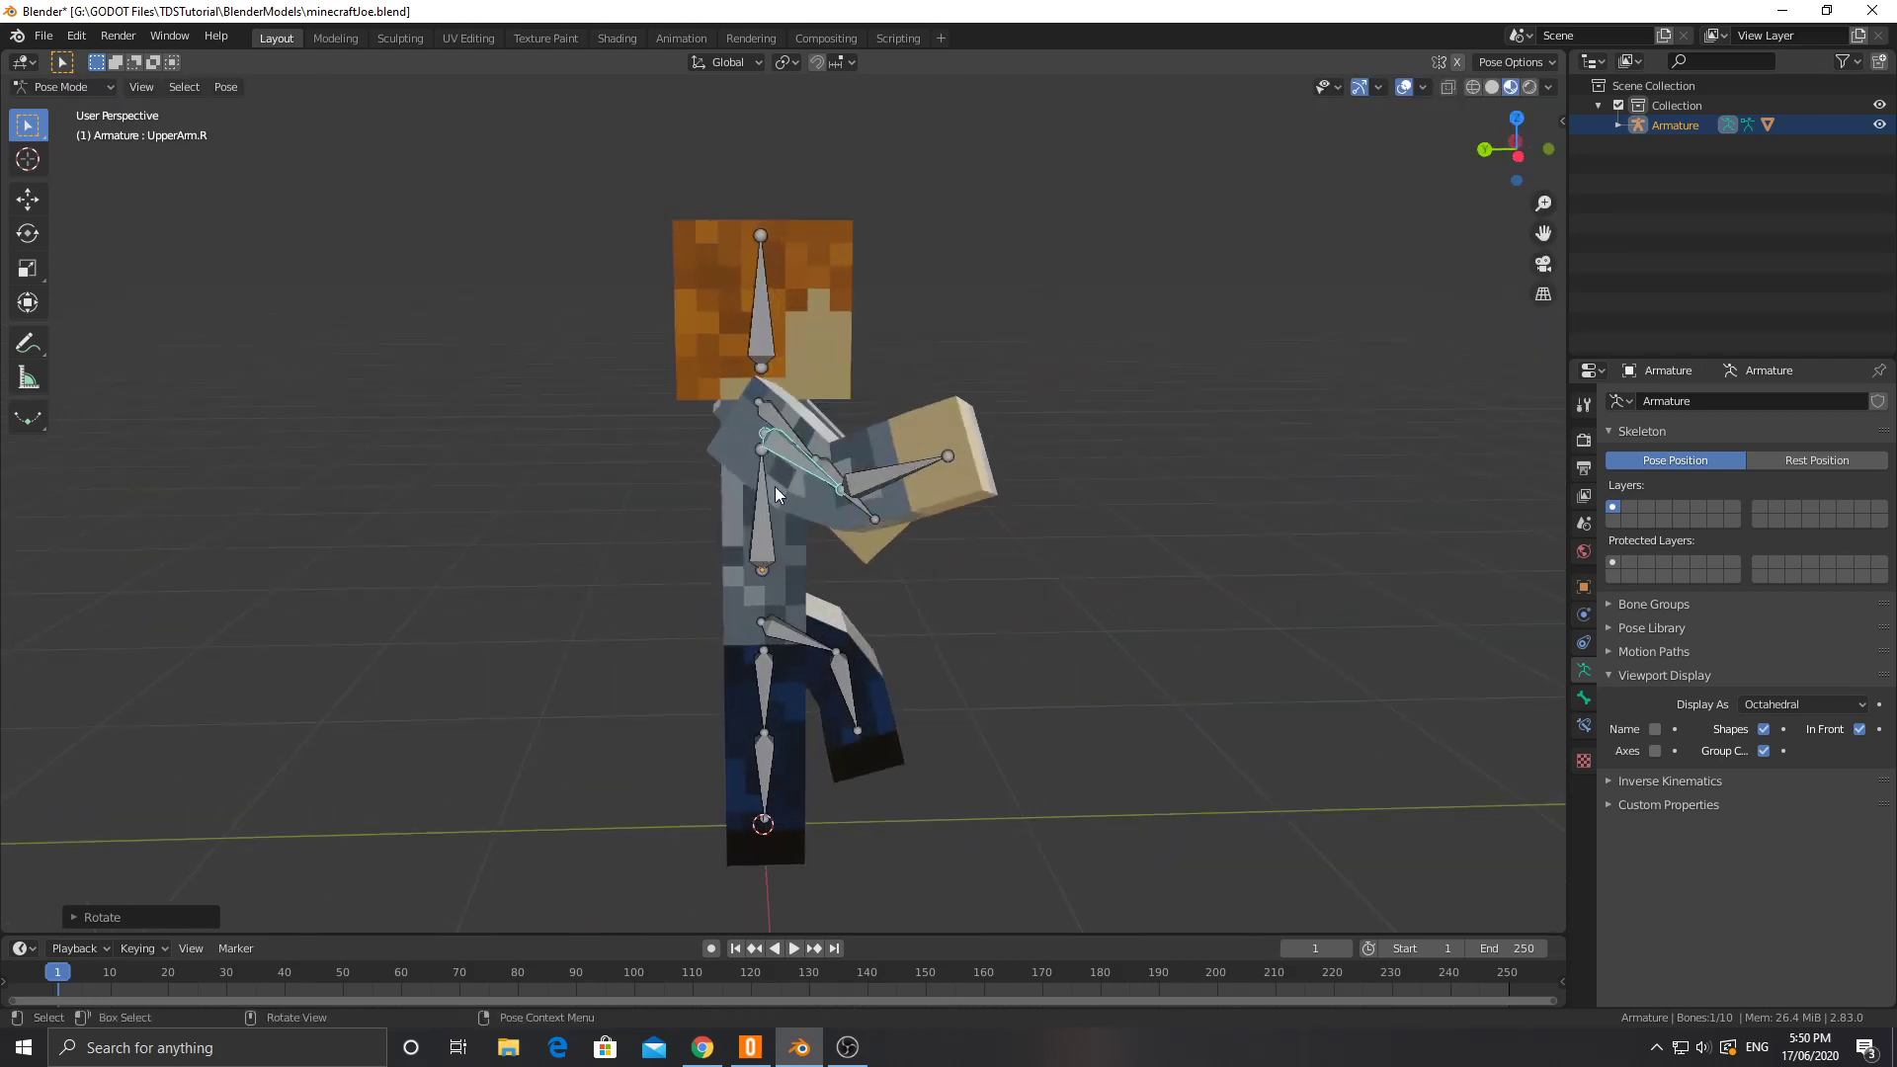
pyautogui.click(845, 491)
pyautogui.press('r')
pyautogui.press('x')
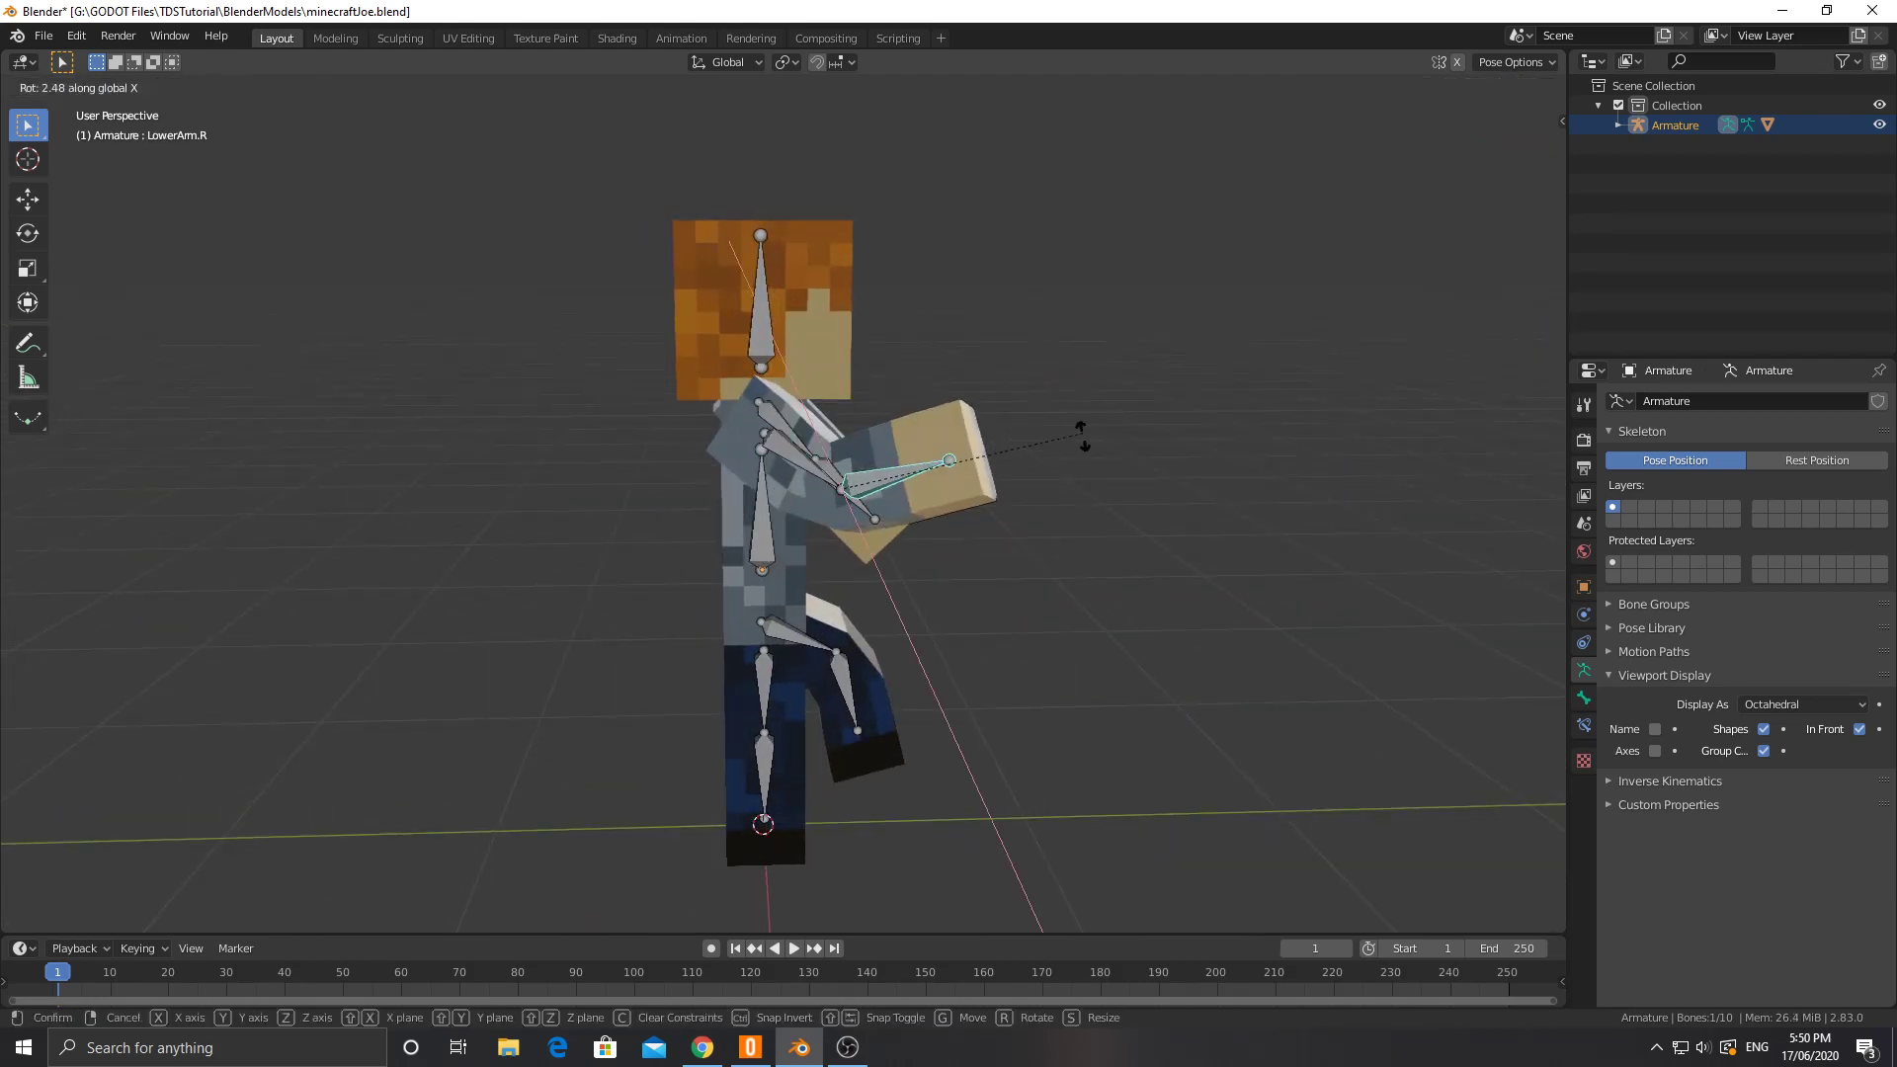
pyautogui.click(988, 405)
# Step: Lift the left upper leg bone by rotating it around the X axis
pyautogui.moveTo(1194, 452); pyautogui.dragTo(784, 602, button='middle')
pyautogui.click(780, 594)
pyautogui.press('r')
pyautogui.press('x')
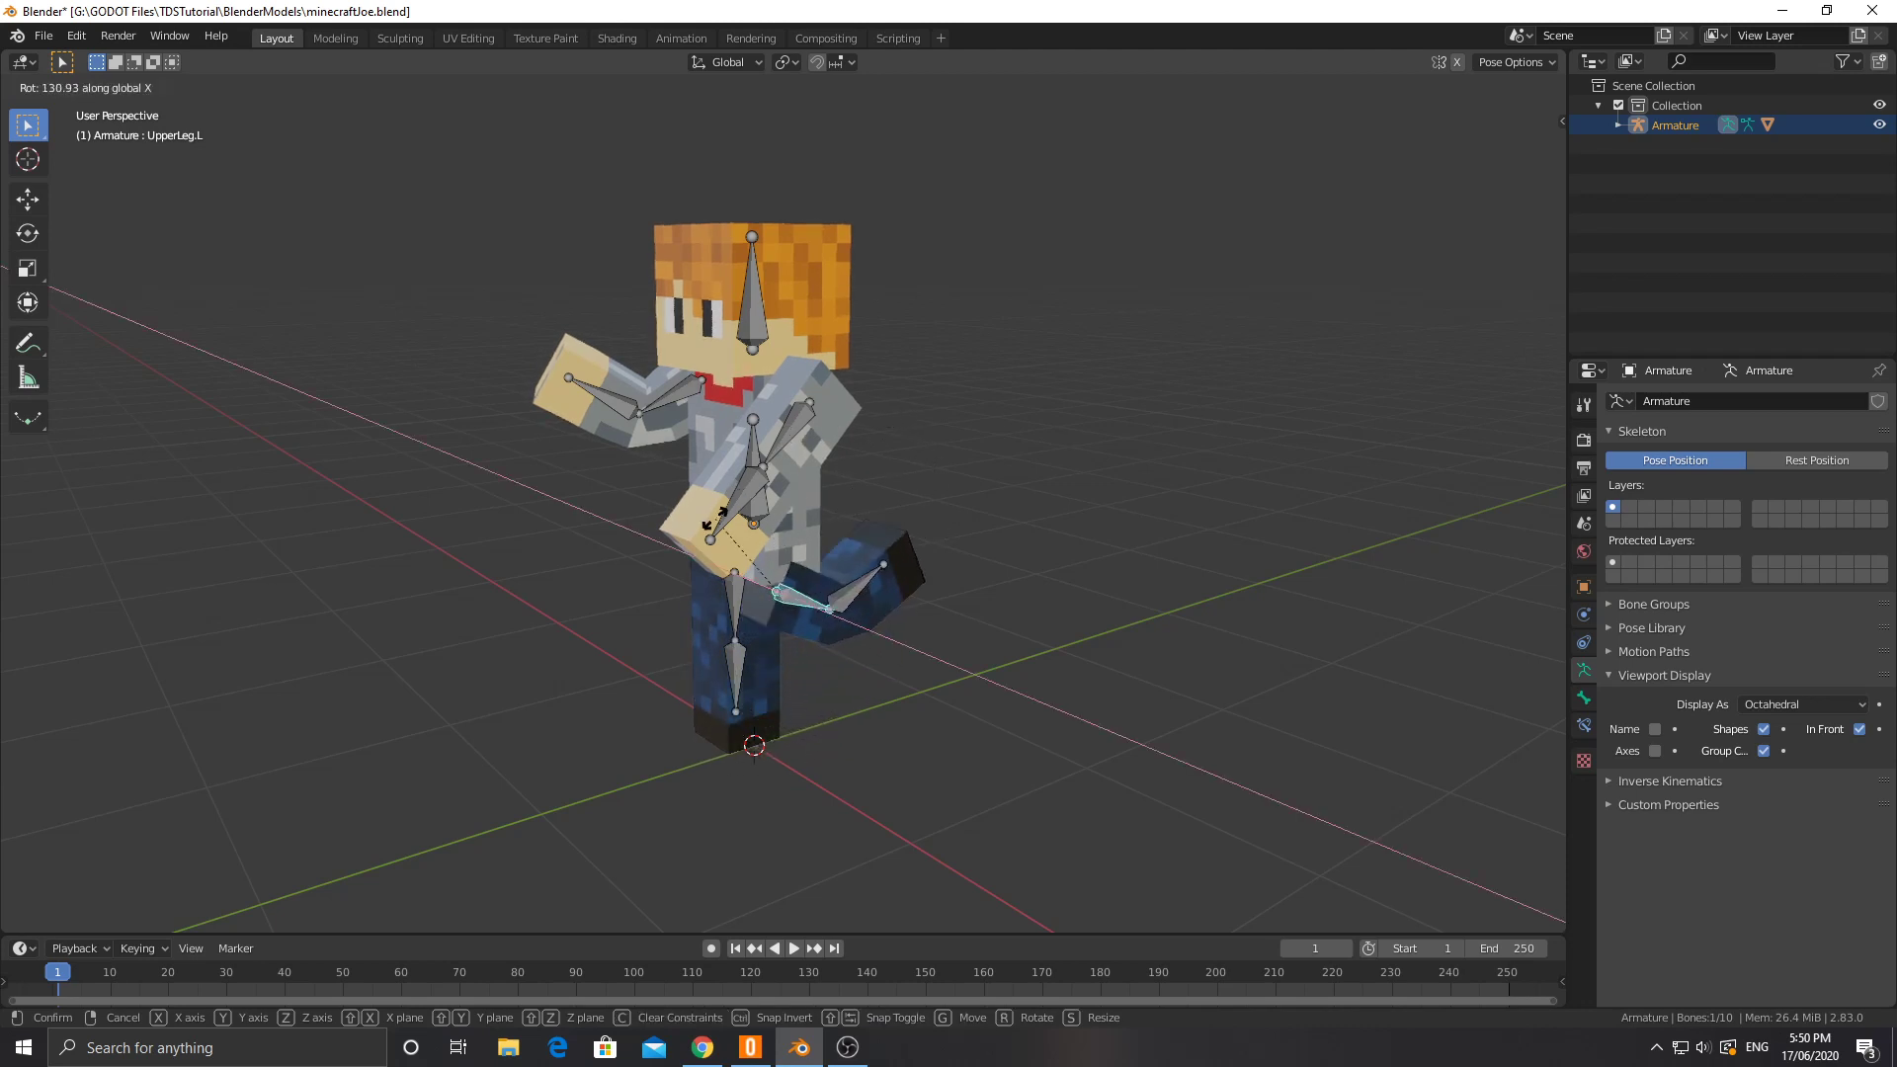
pyautogui.click(660, 652)
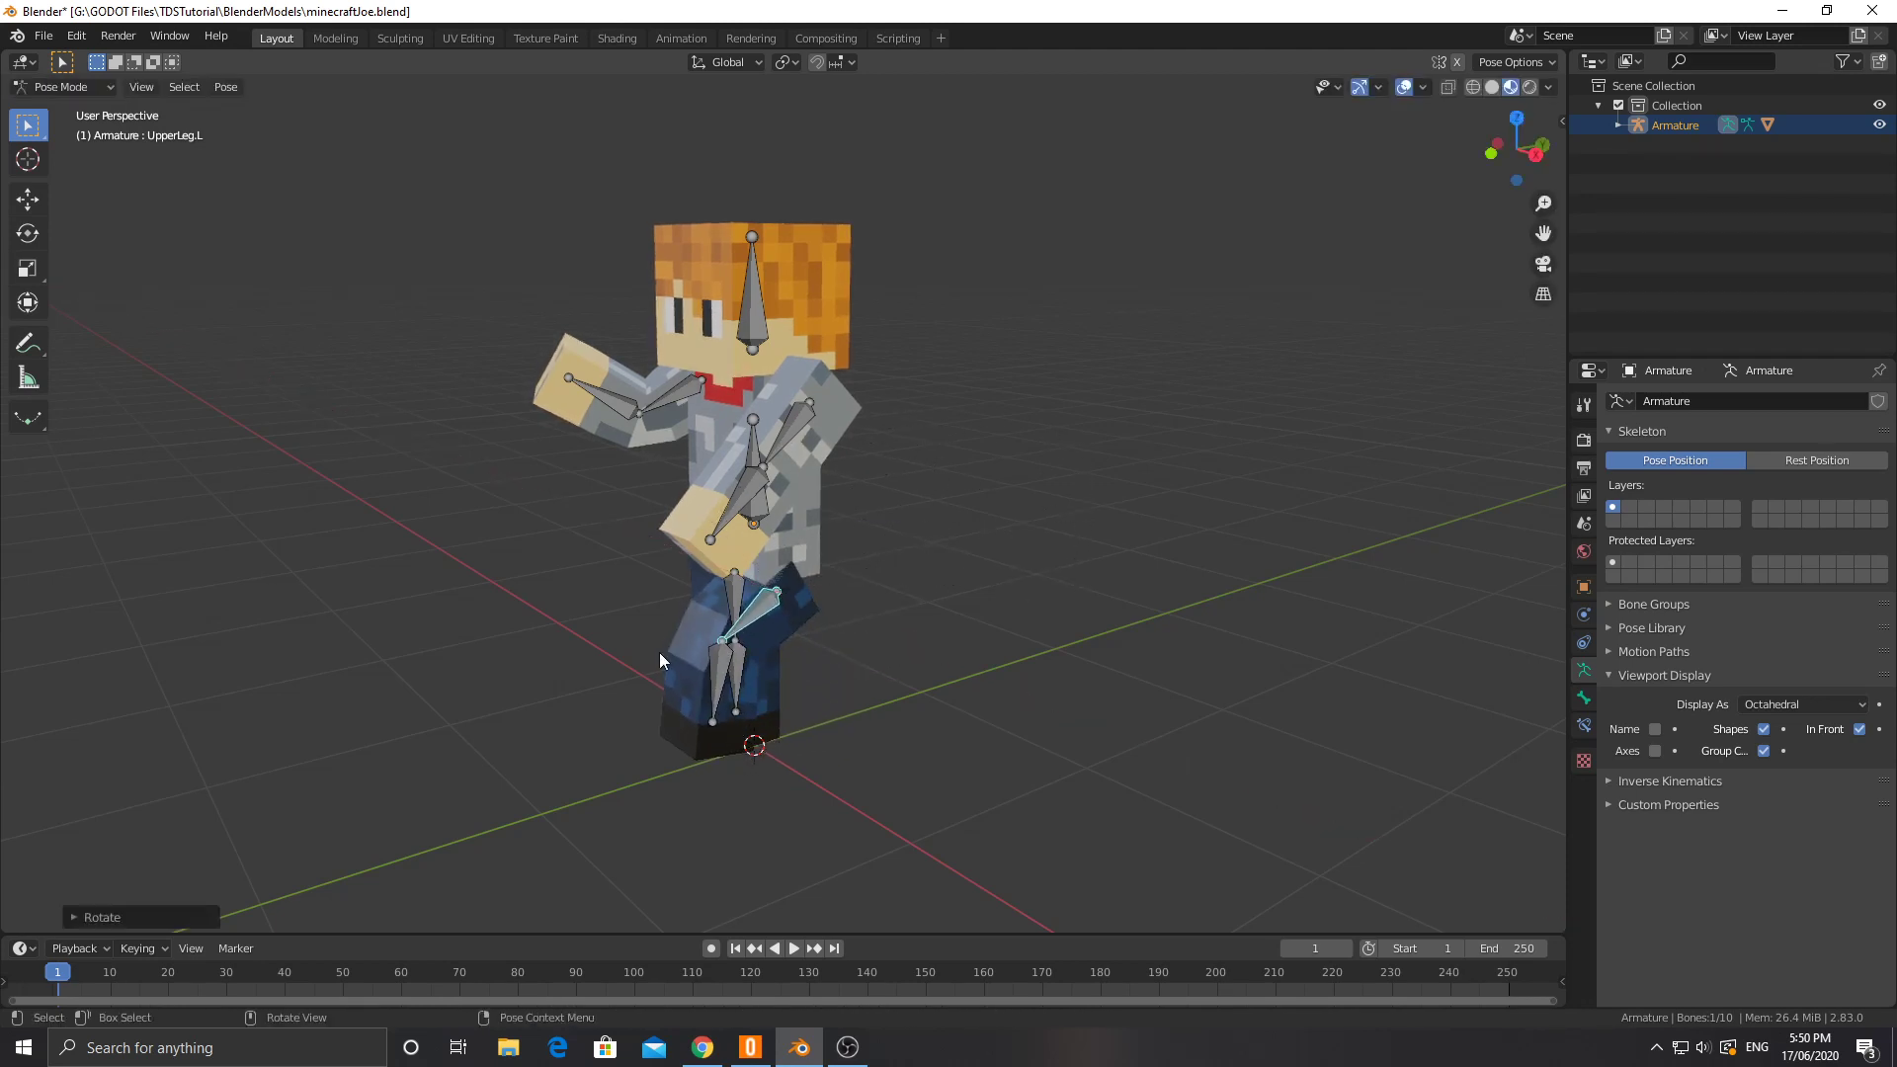
# Step: Try rotating the left lower leg, cancel it, and switch the armature into Edit Mode
pyautogui.click(719, 638)
pyautogui.press('r')
pyautogui.press('y')
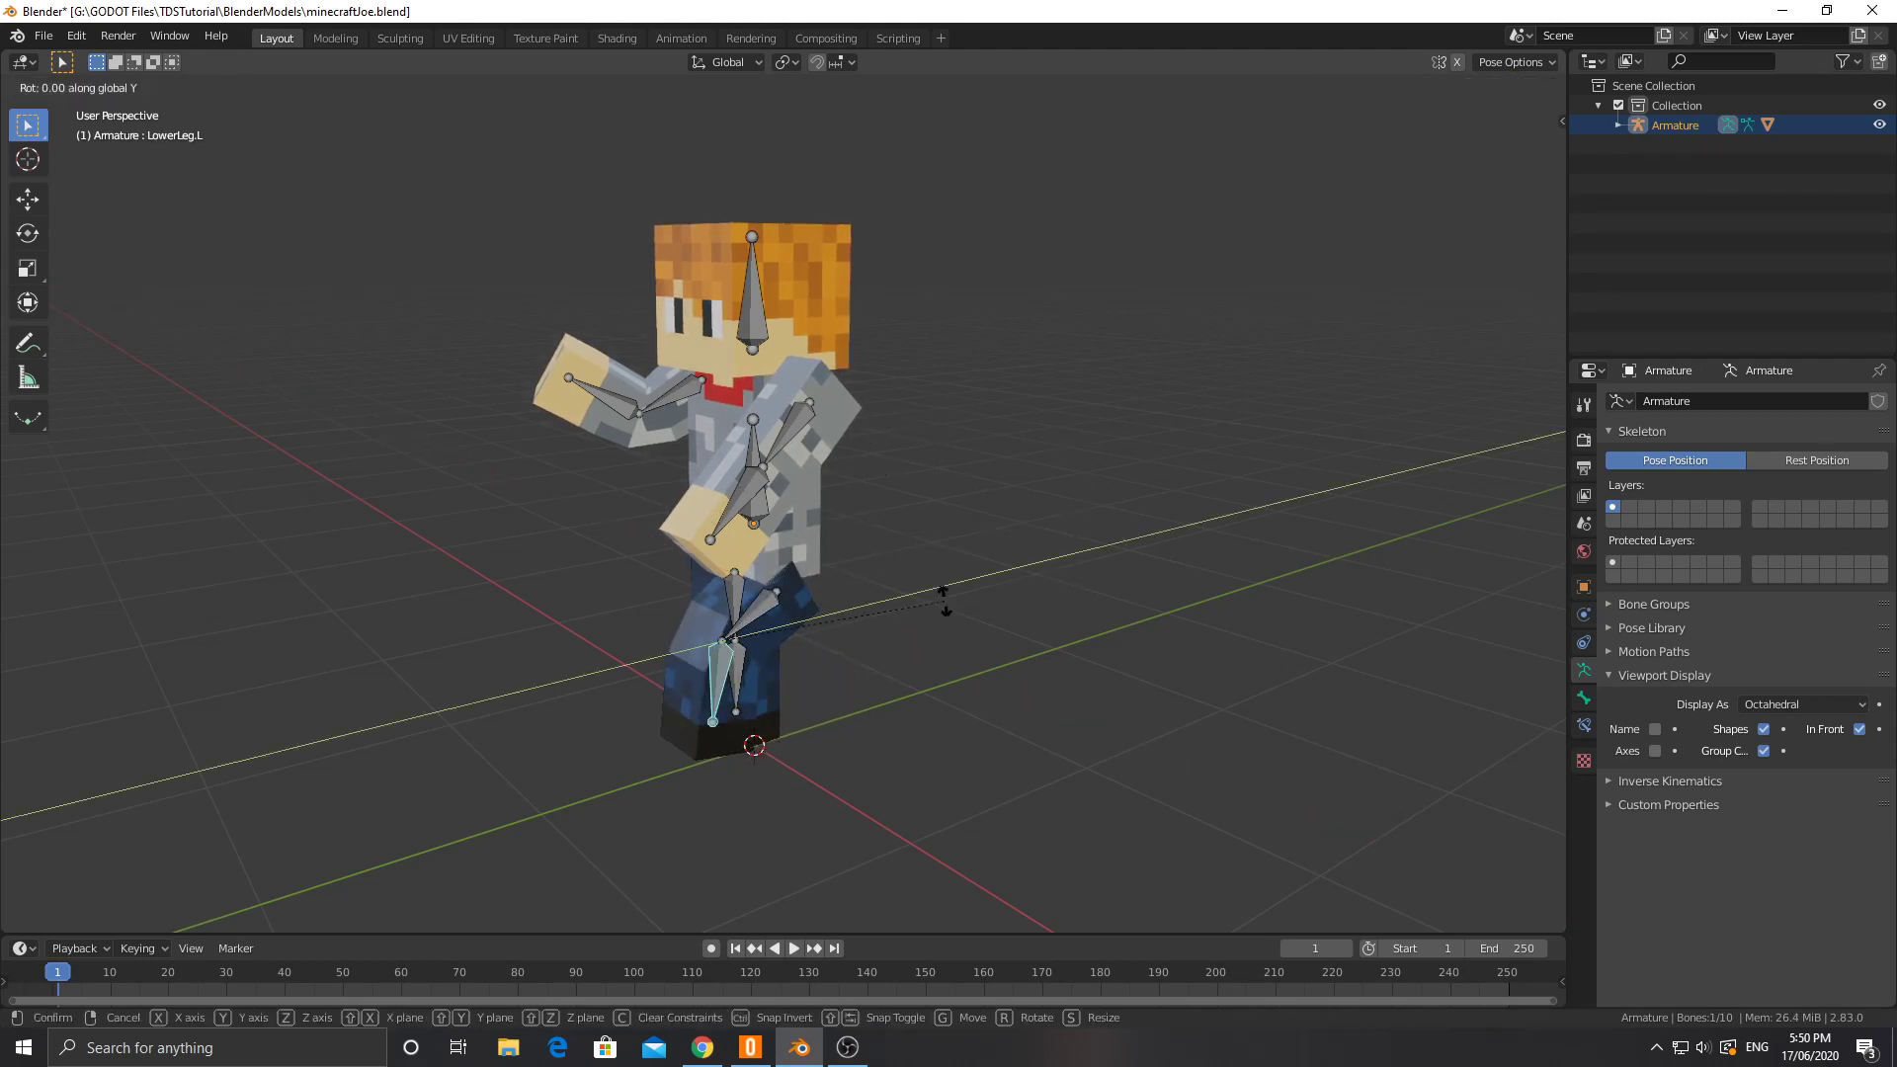
pyautogui.press('x')
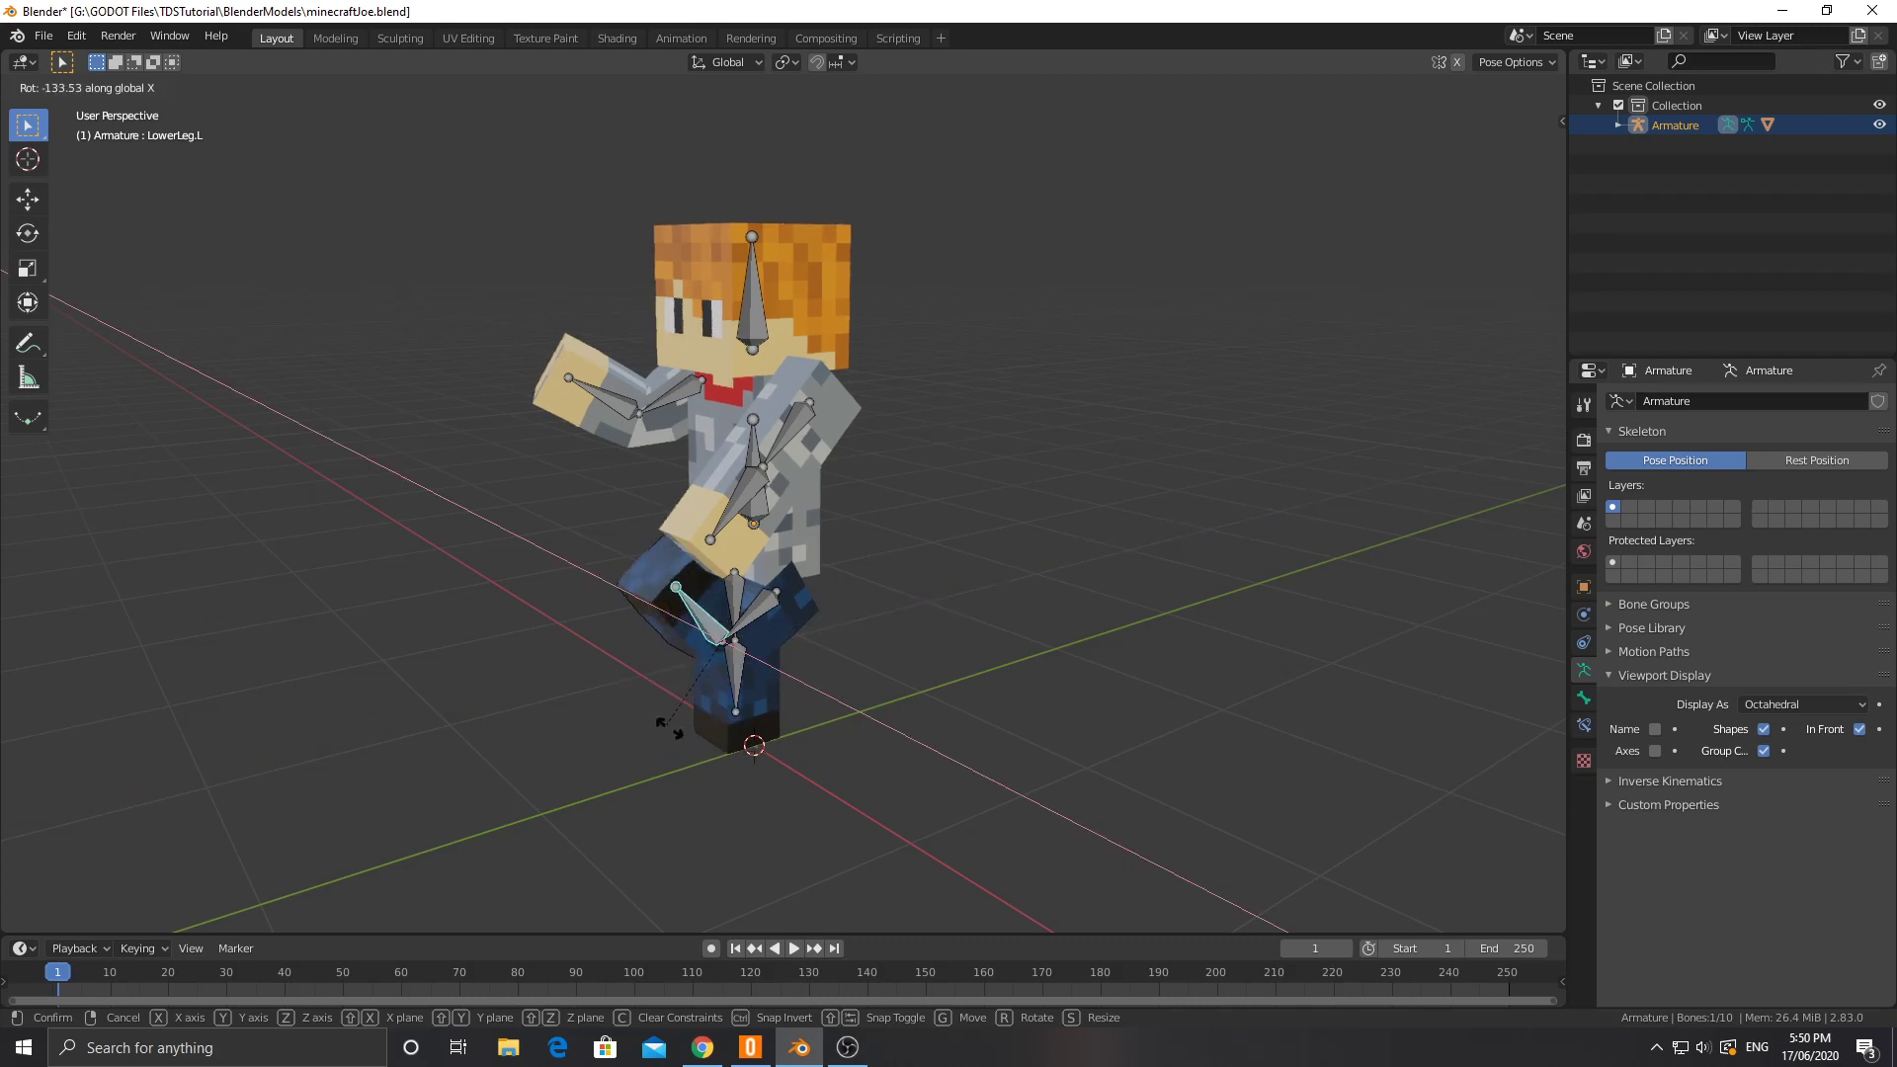
pyautogui.press('Escape')
pyautogui.moveTo(869, 643); pyautogui.dragTo(755, 640, button='middle')
pyautogui.press('Tab')
pyautogui.moveTo(966, 563); pyautogui.dragTo(806, 449, button='middle')
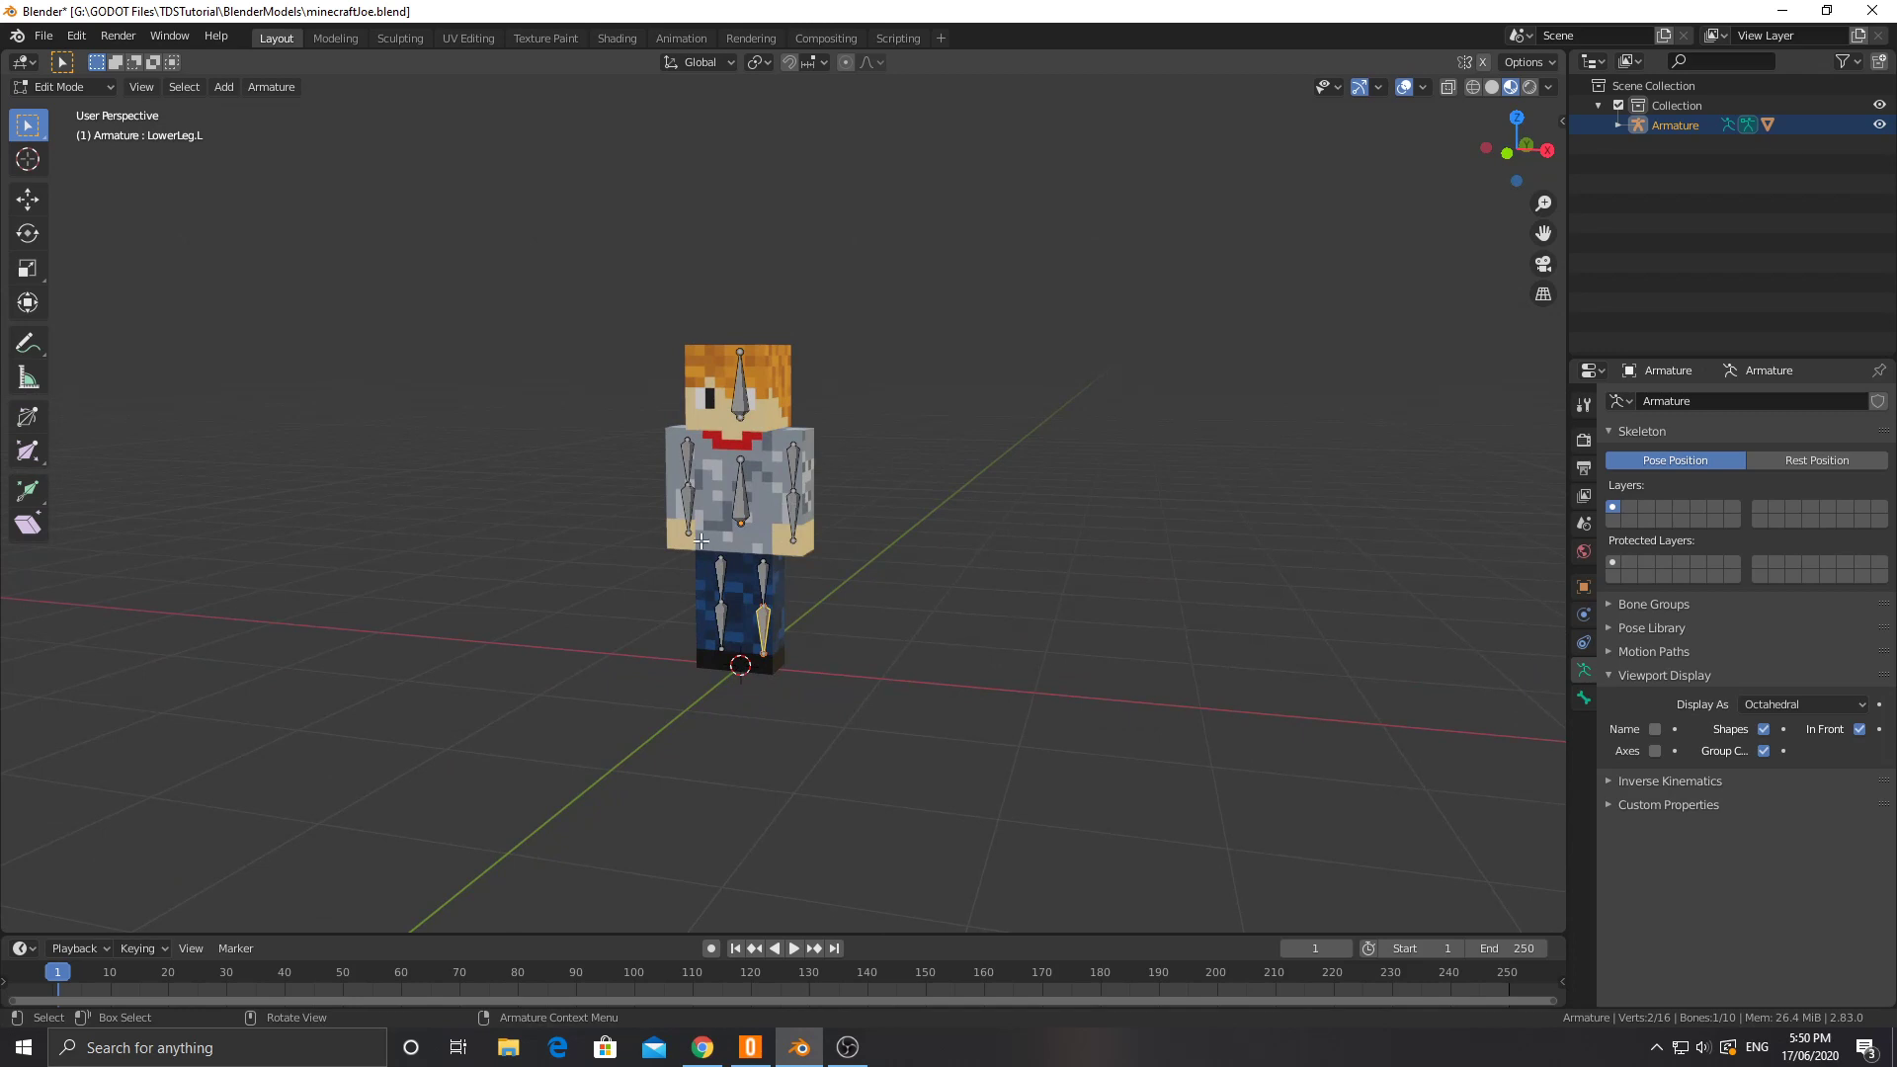
pyautogui.scroll(4, 981, 528)
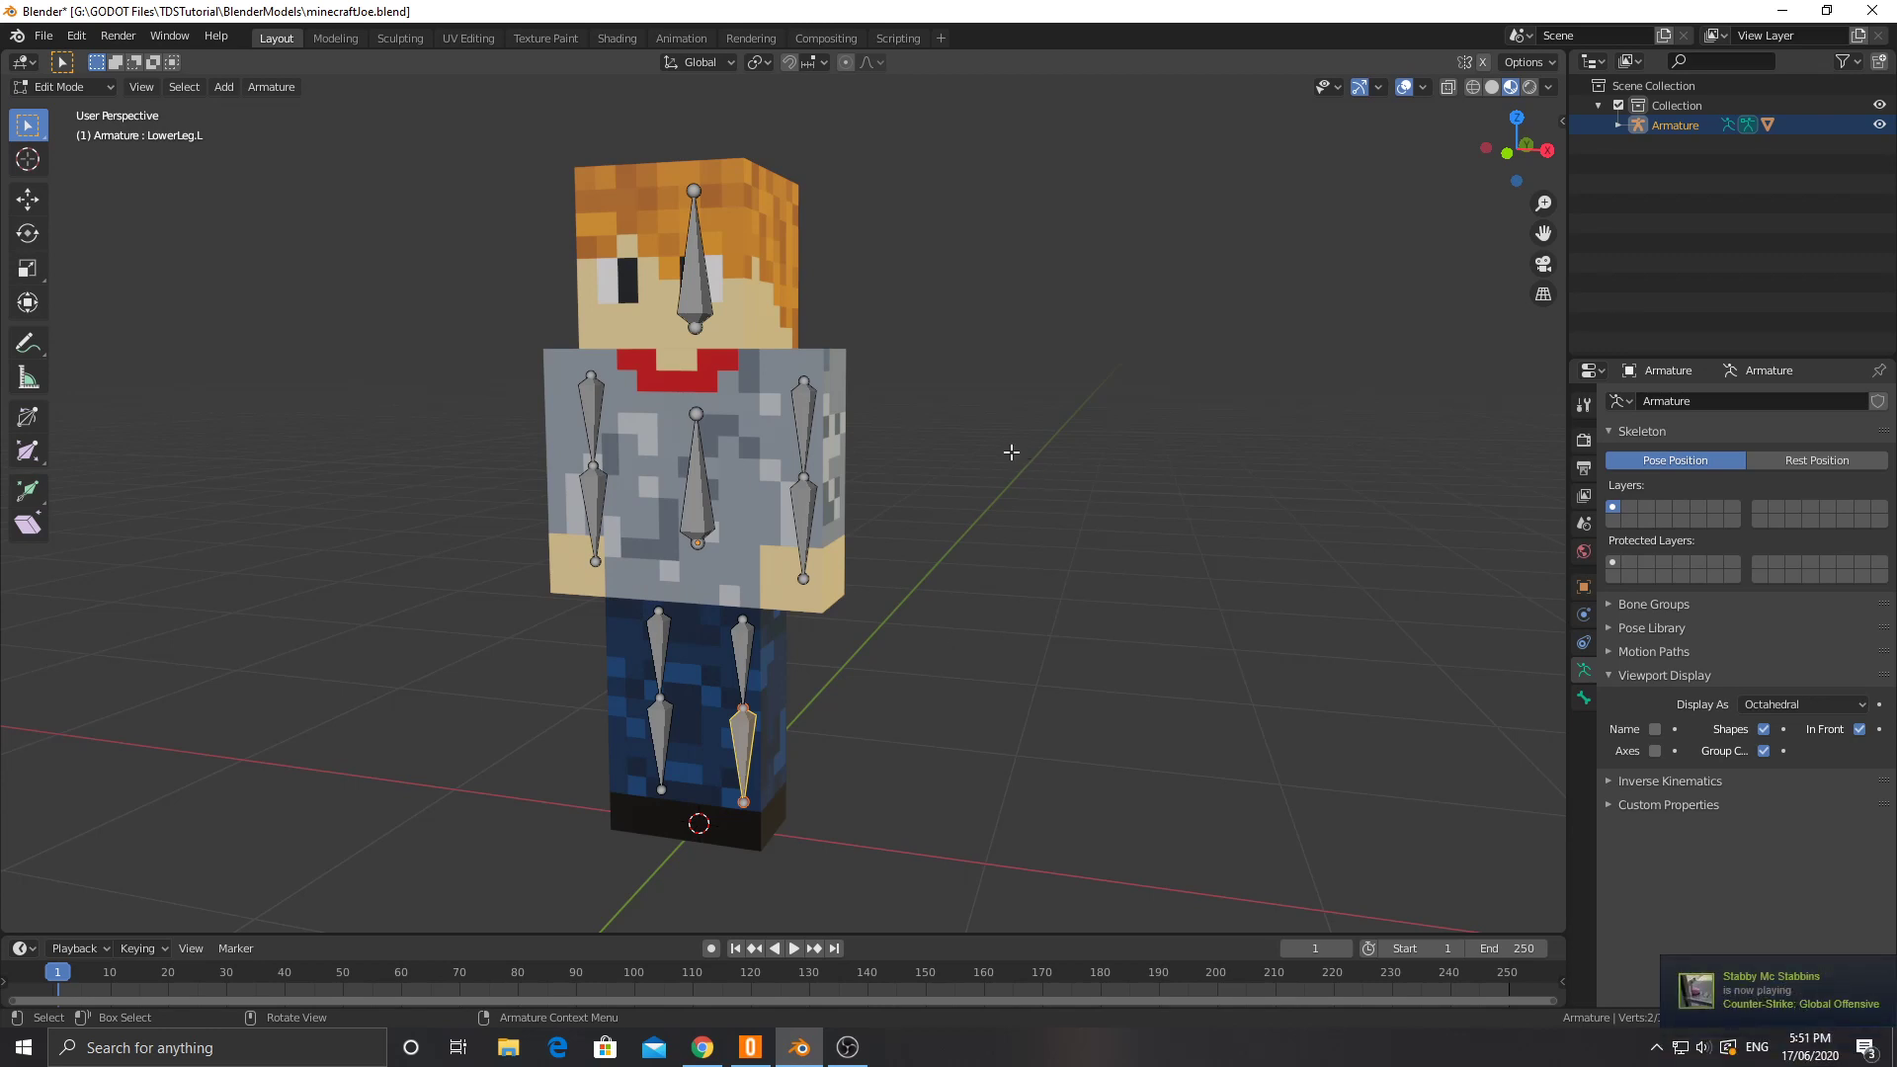
pyautogui.moveTo(1010, 451); pyautogui.dragTo(922, 504, button='middle')
pyautogui.scroll(2, 907, 502)
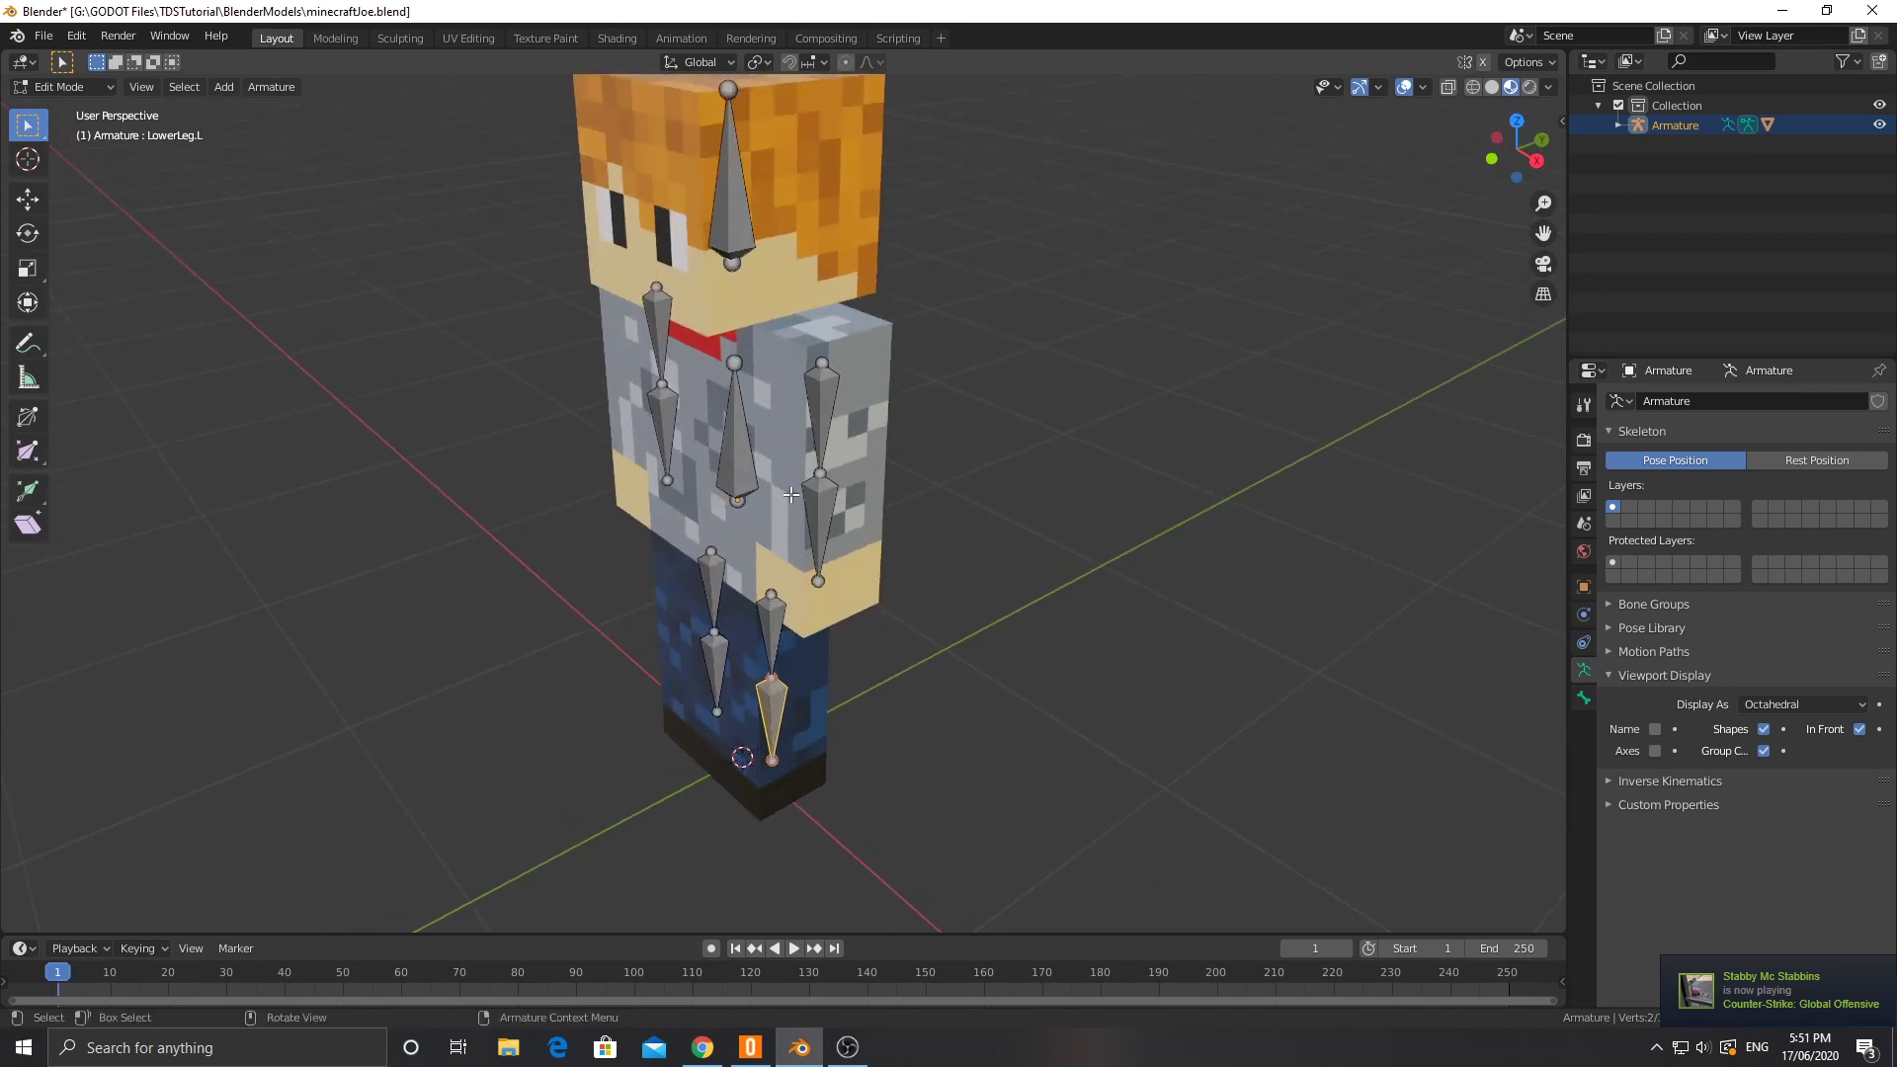
pyautogui.scroll(-2, 609, 441)
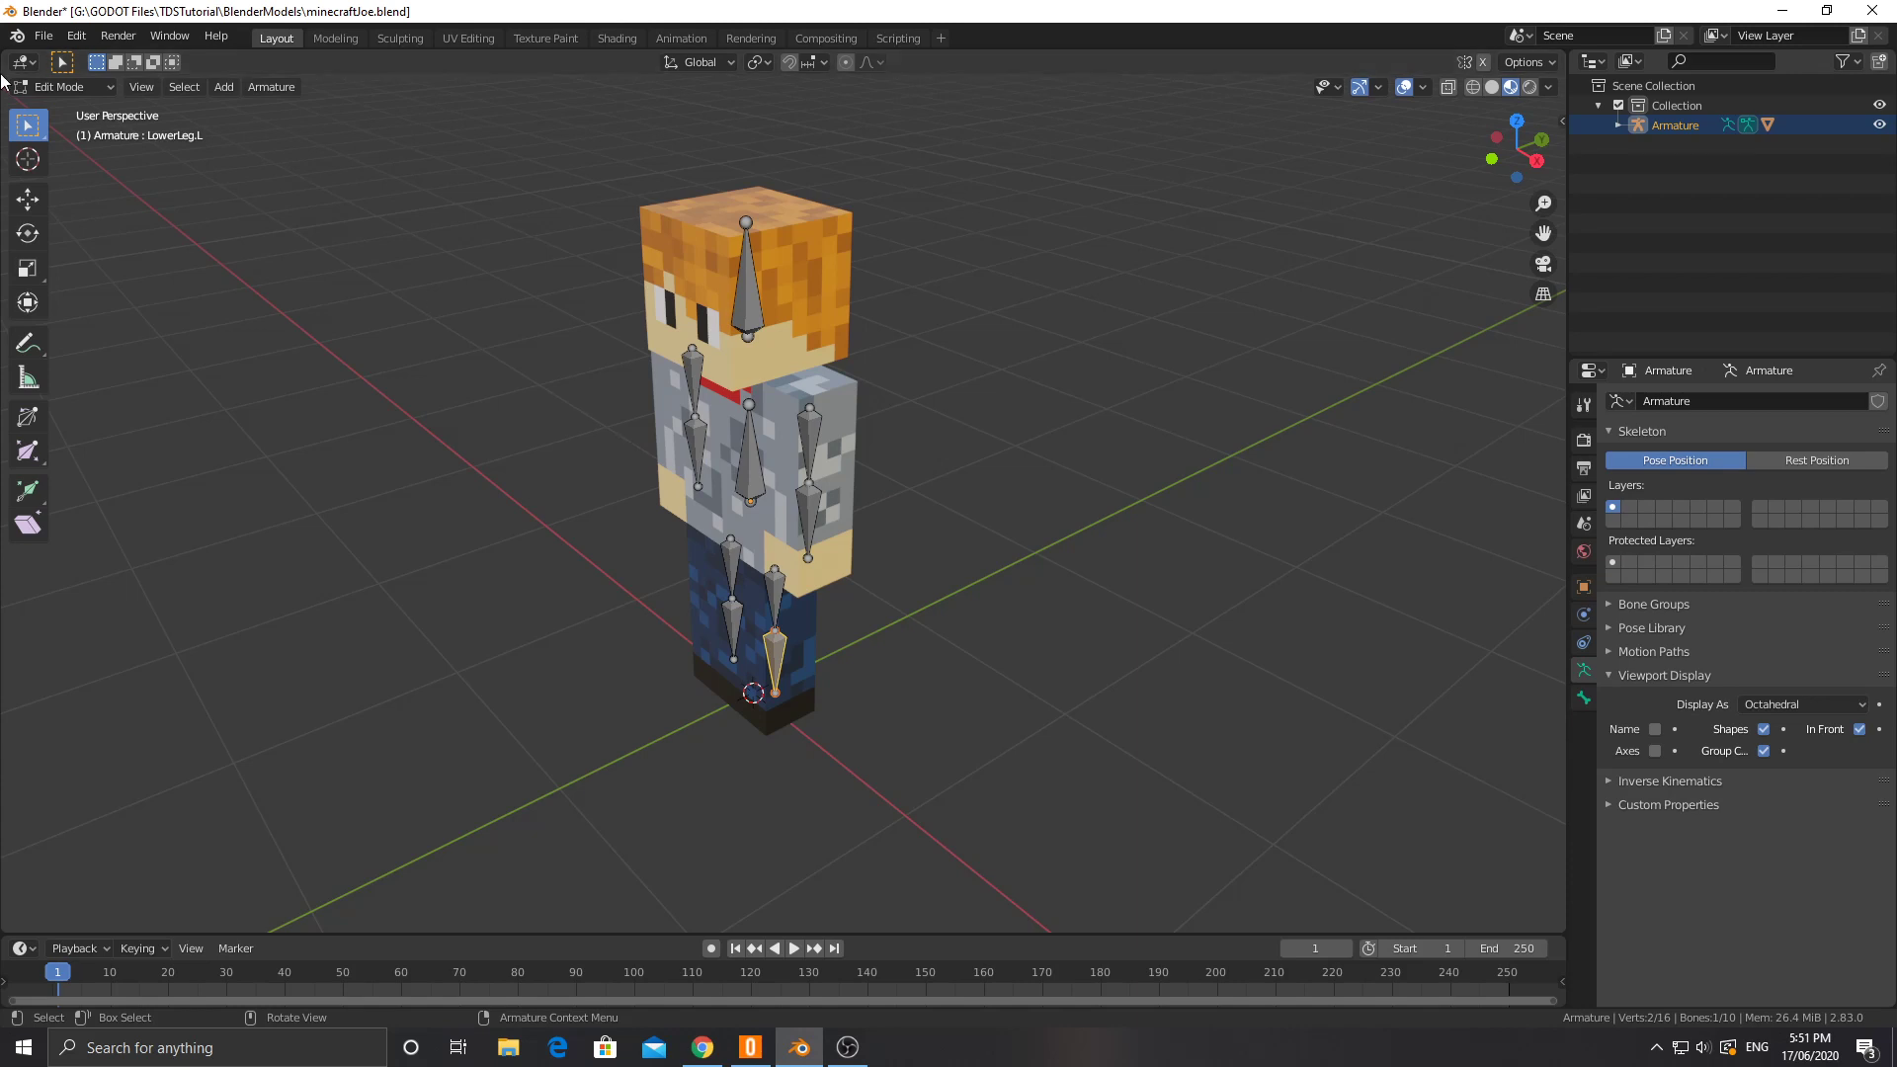
# Step: Start a new General scene, discarding the unsaved character file
pyautogui.click(43, 38)
pyautogui.moveTo(99, 58)
pyautogui.click(257, 58)
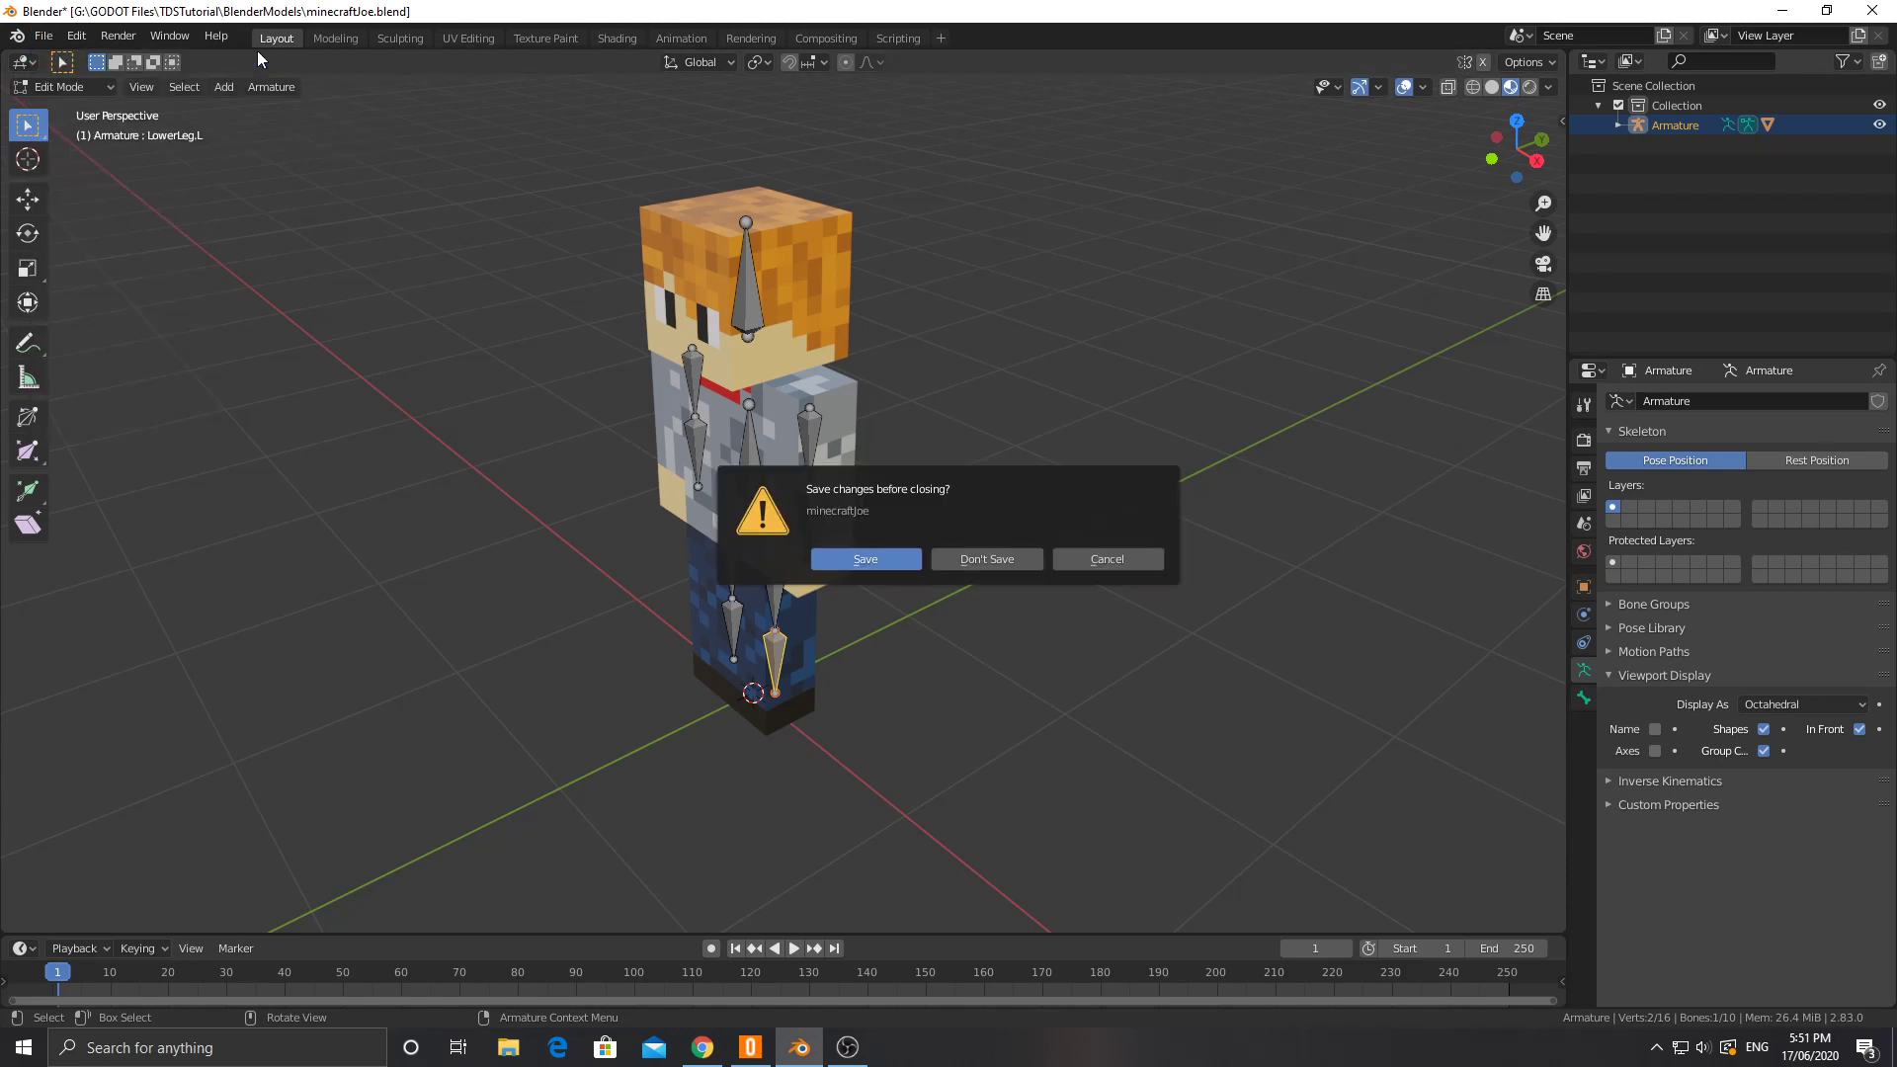
pyautogui.click(983, 560)
# Step: Raise the default cube along Z to 8 m
pyautogui.moveTo(917, 488); pyautogui.dragTo(808, 459, button='middle')
pyautogui.scroll(5, 698, 472)
pyautogui.scroll(-4, 808, 466)
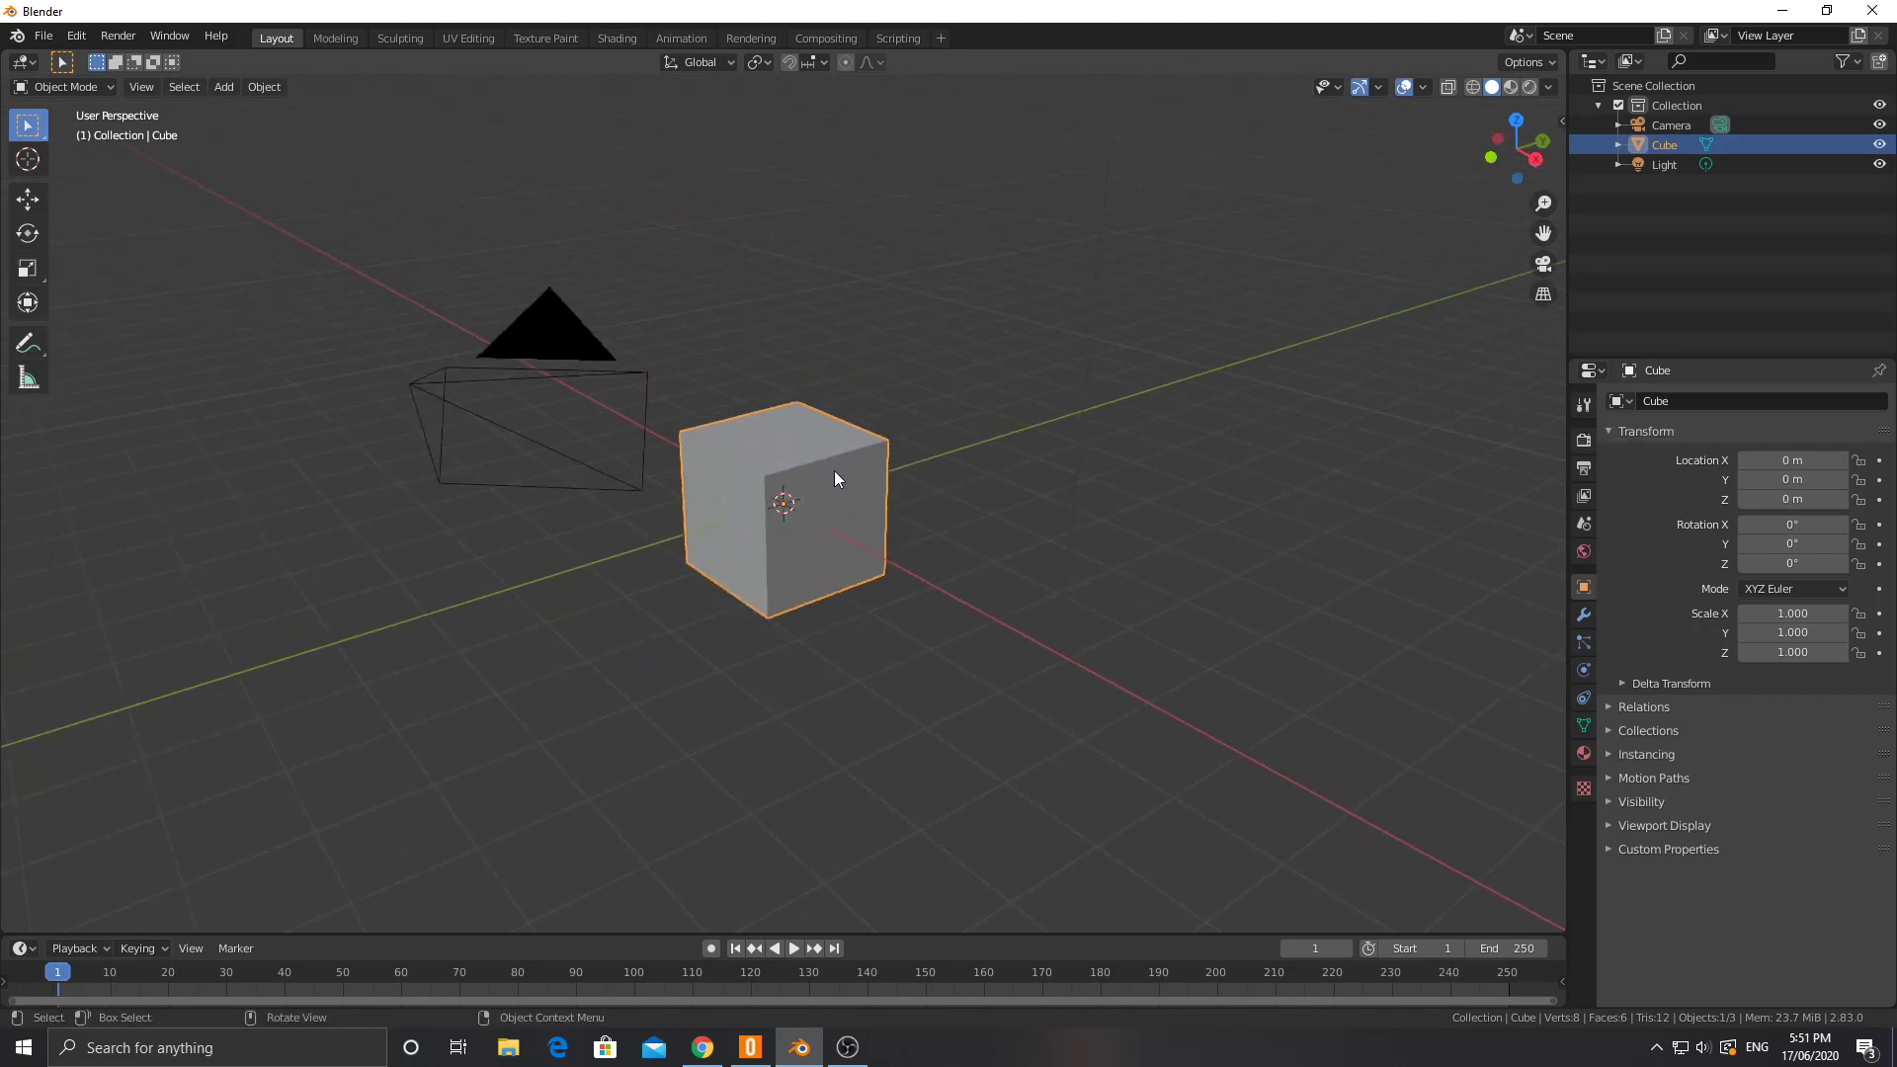
pyautogui.press('g')
pyautogui.press('z')
pyautogui.press('Escape')
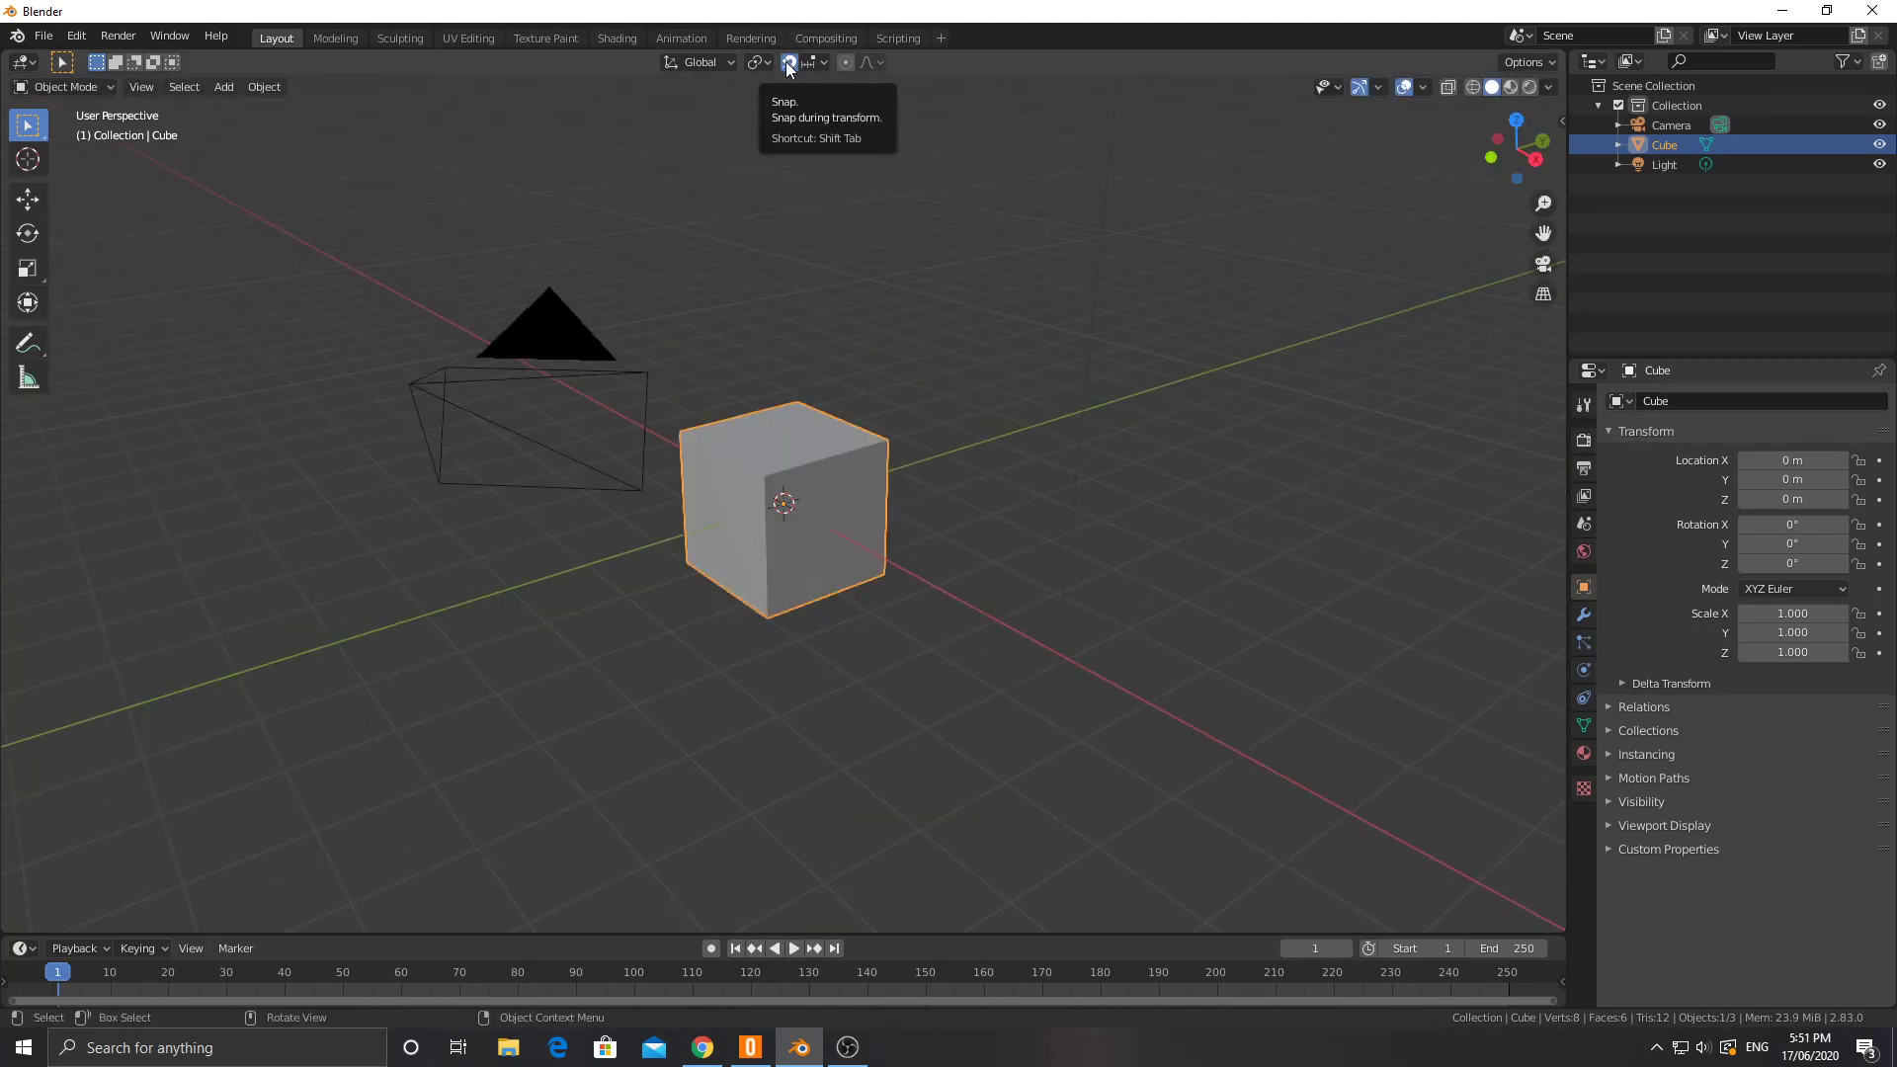
pyautogui.scroll(-3, 794, 488)
pyautogui.press('g')
pyautogui.press('z')
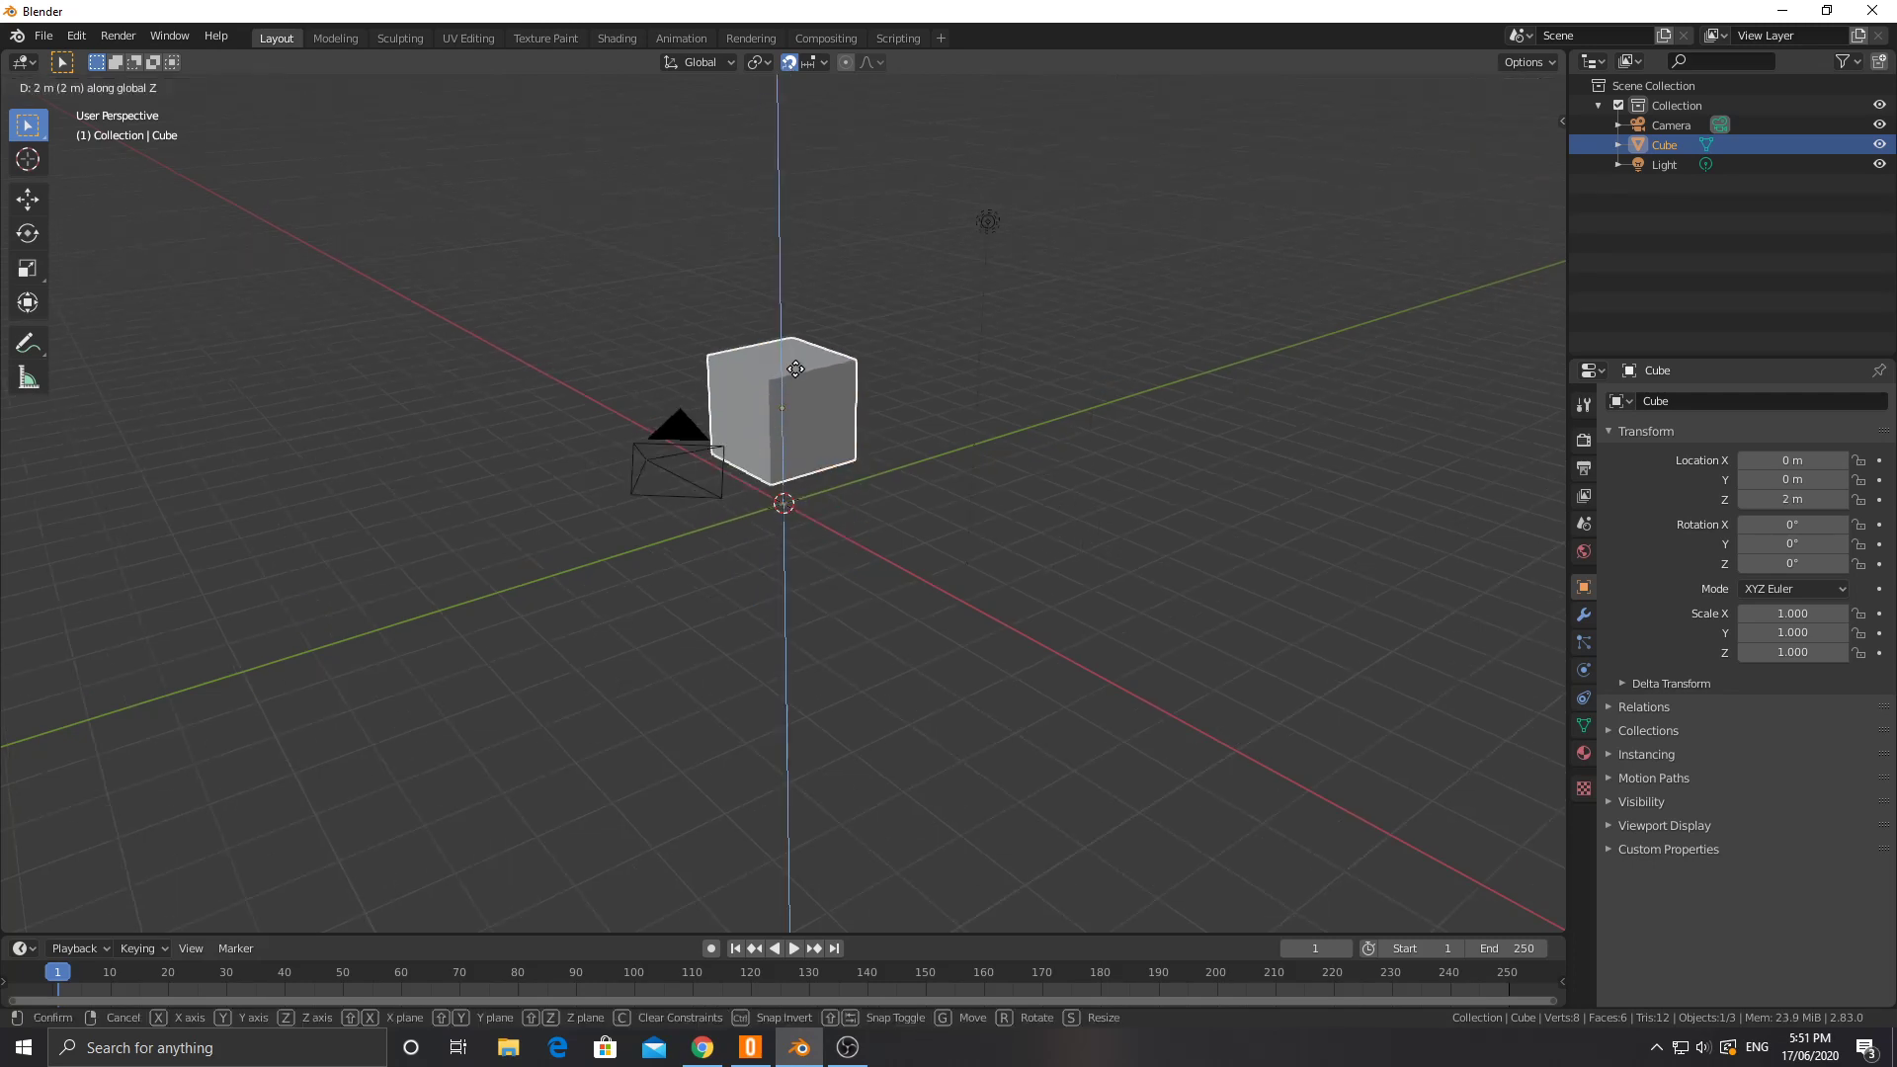
pyautogui.click(774, 887)
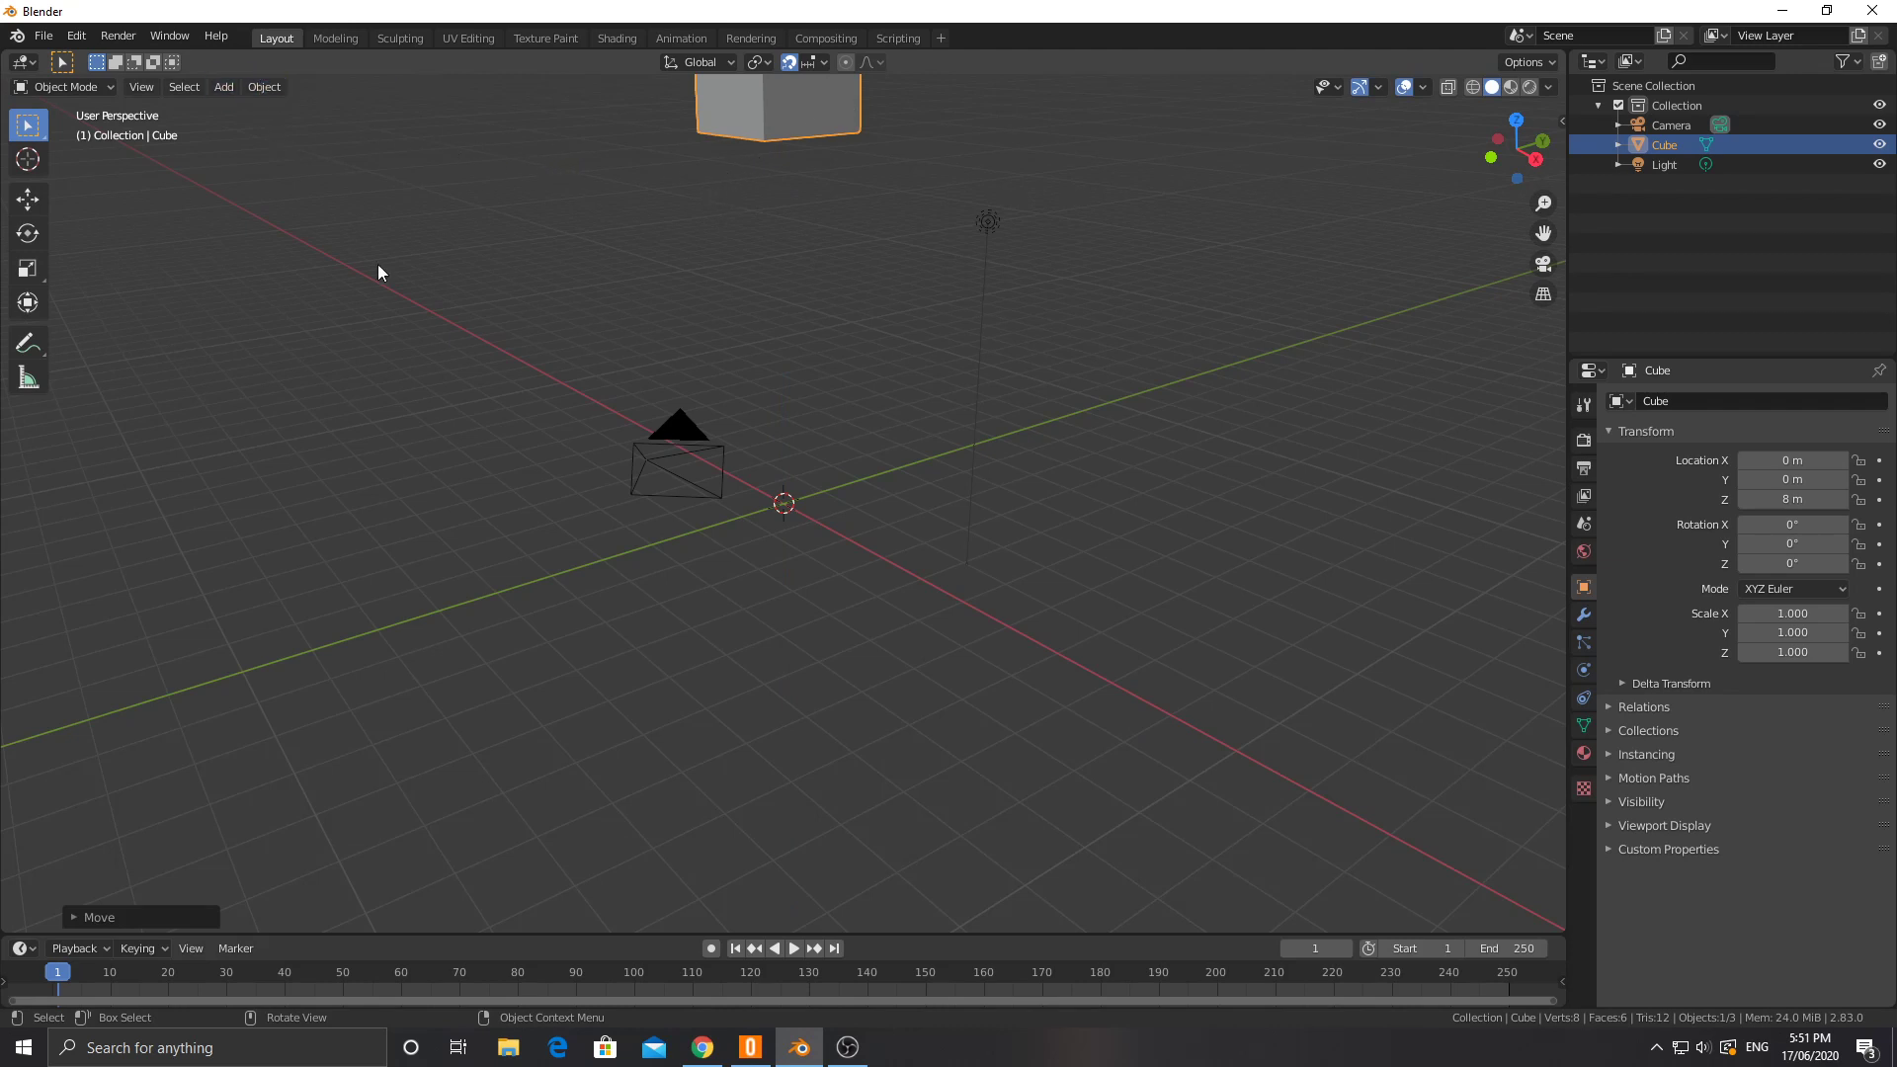
# Step: Add a new mesh cube and scale it to 0.5 on Y with 'sy0.5'
pyautogui.click(256, 86)
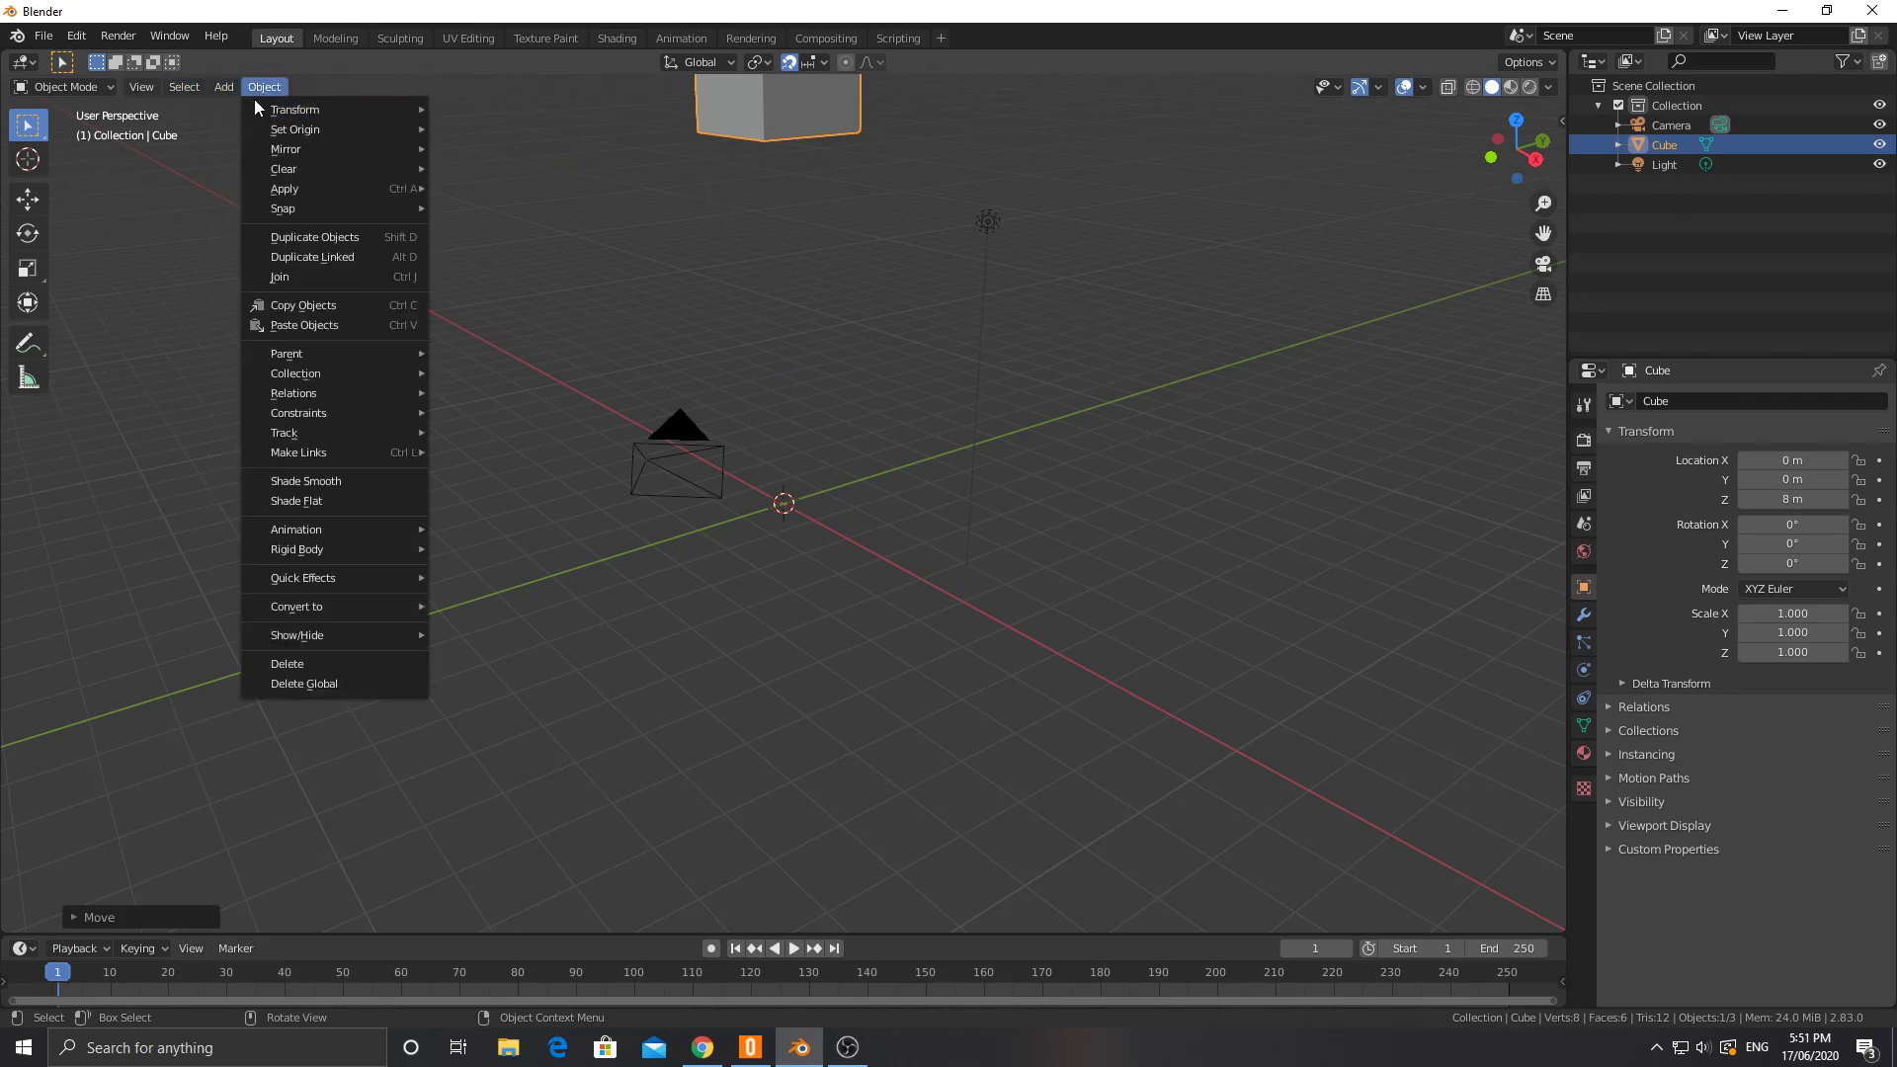
pyautogui.click(226, 87)
pyautogui.click(225, 86)
pyautogui.moveTo(296, 111)
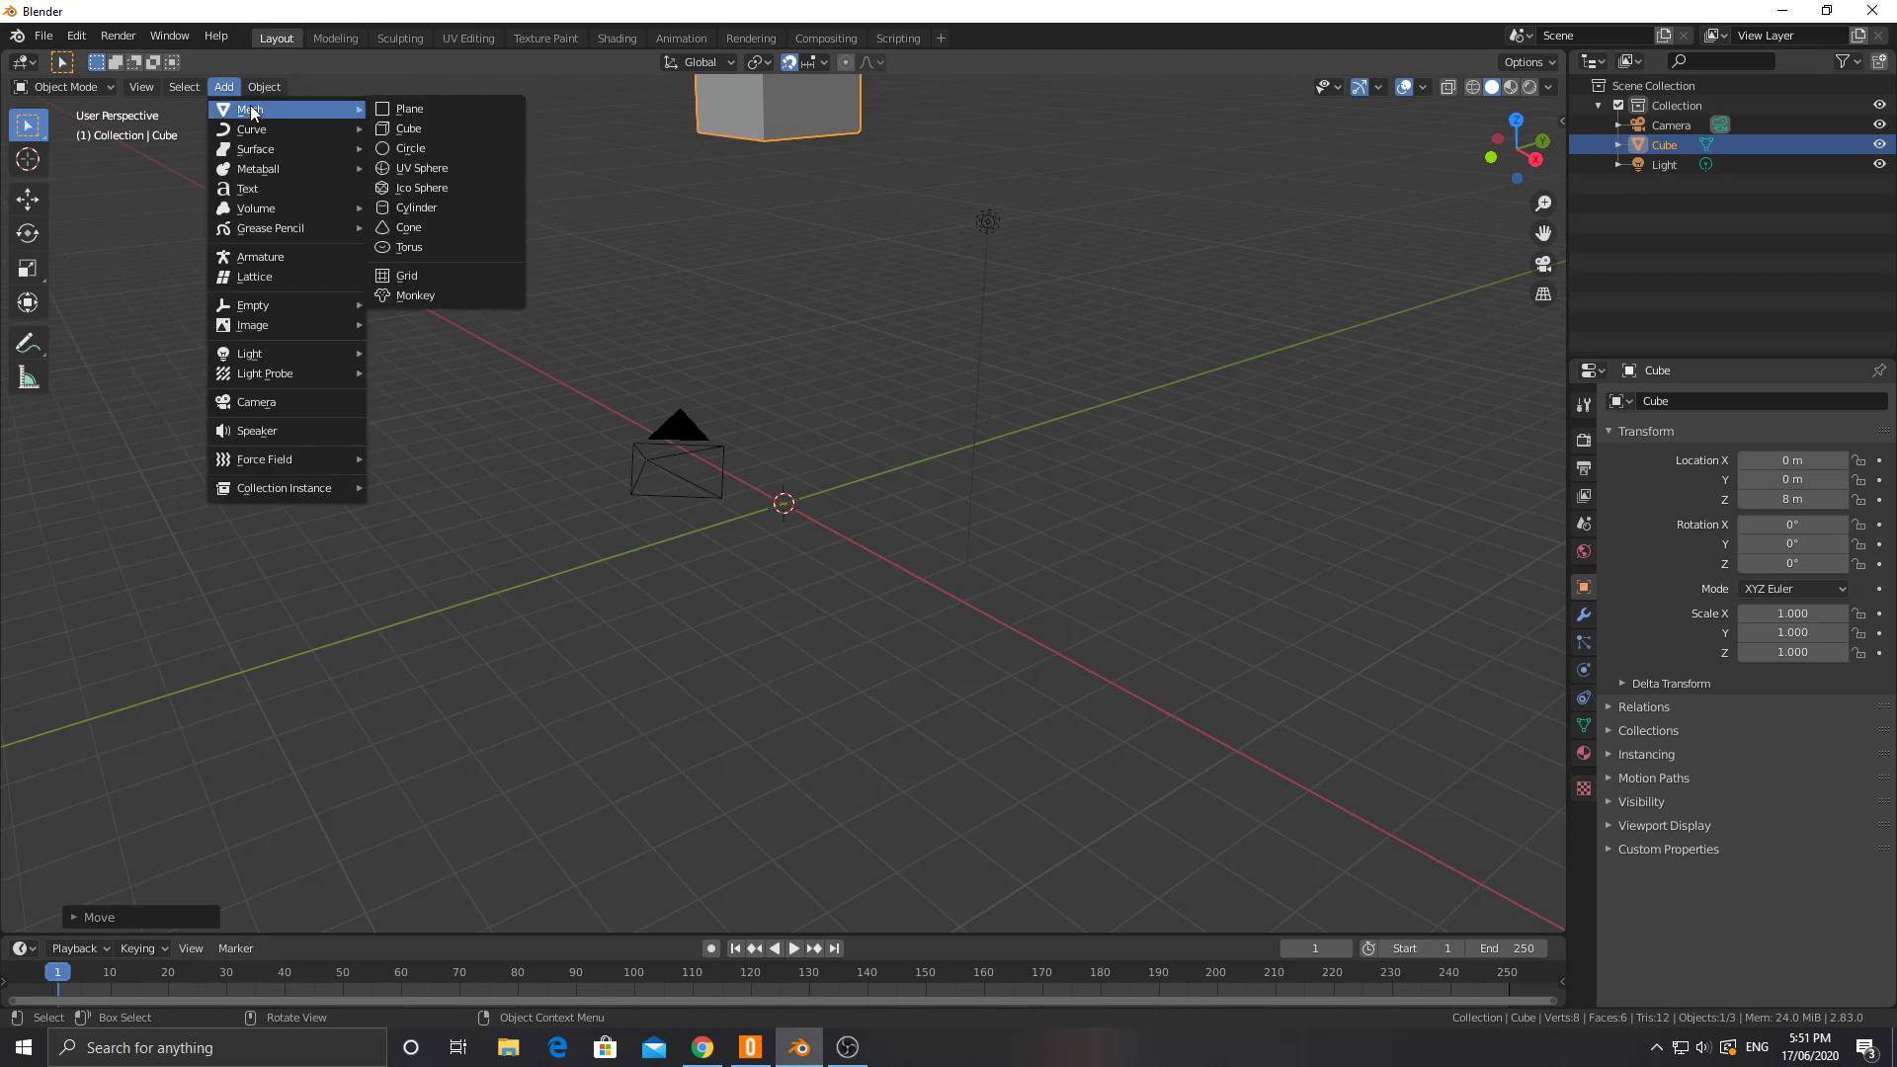
pyautogui.click(419, 127)
pyautogui.moveTo(608, 330); pyautogui.dragTo(753, 409, button='middle')
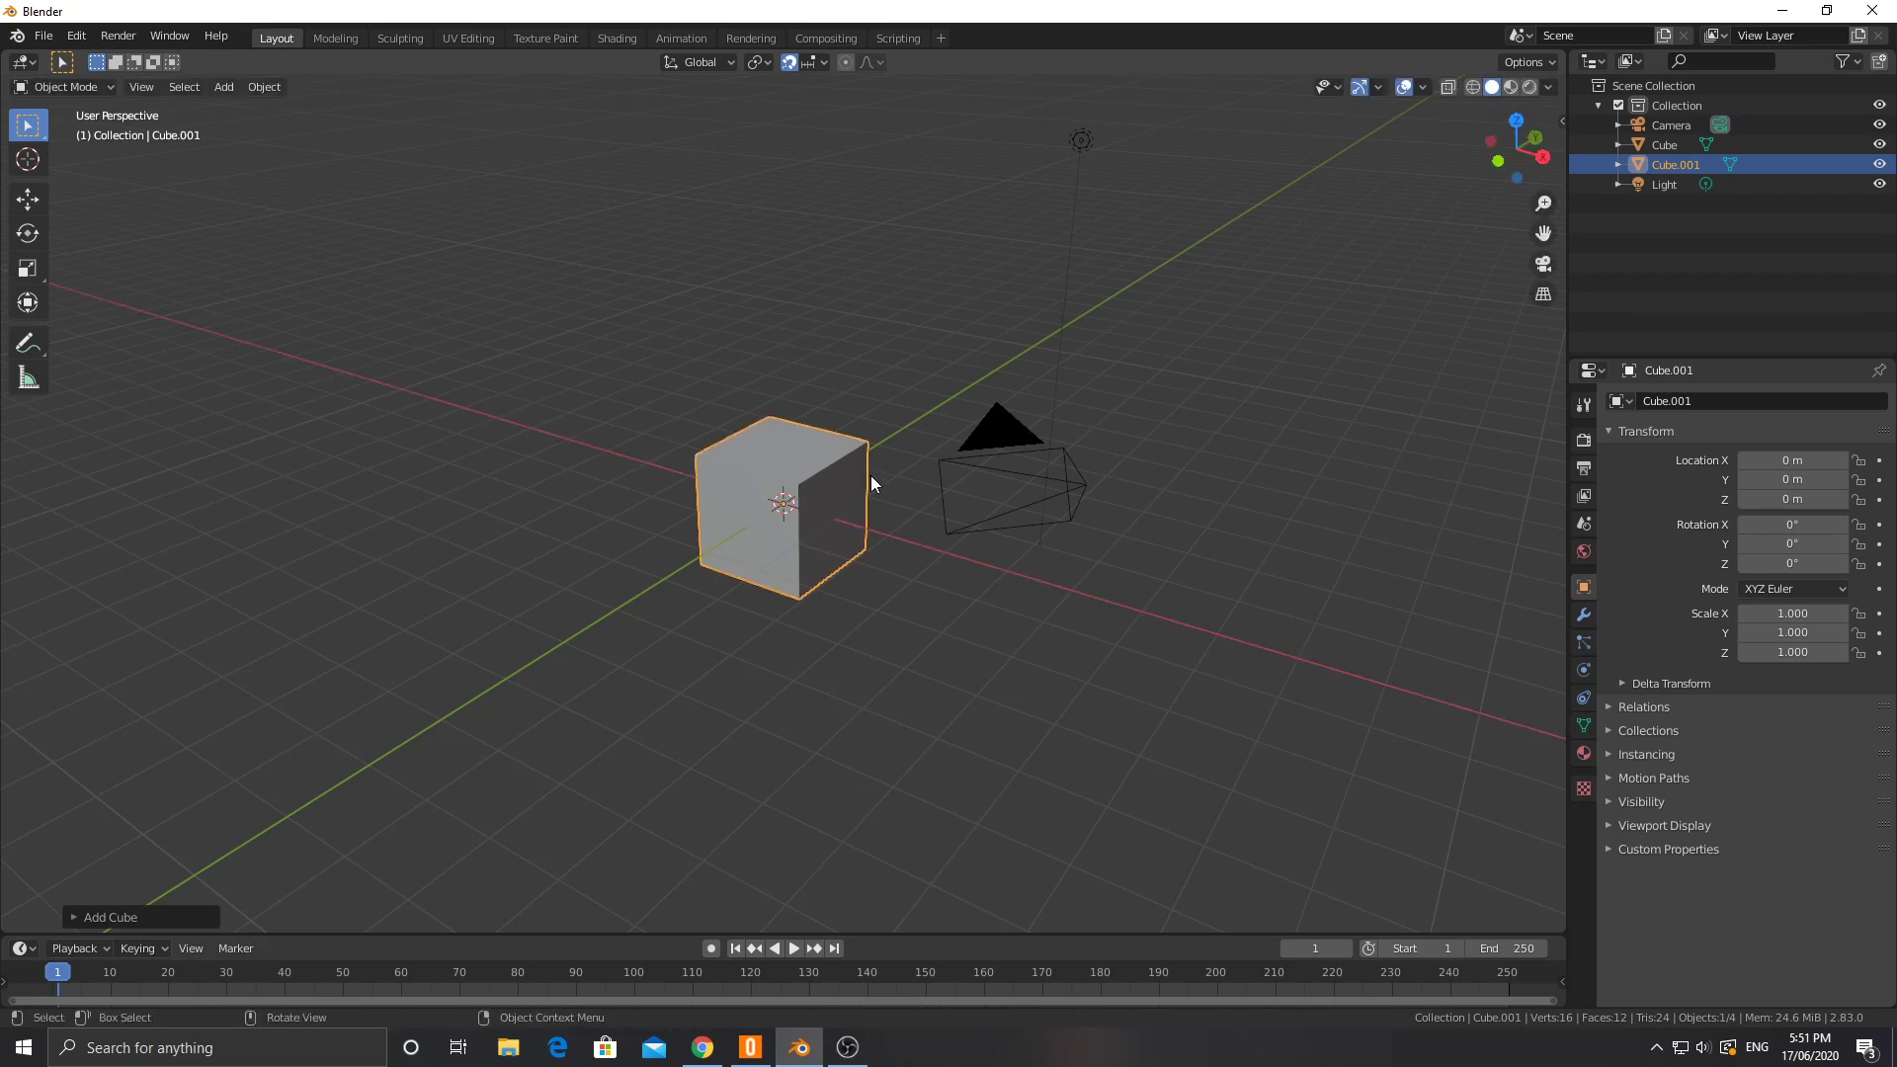
pyautogui.write('sy')
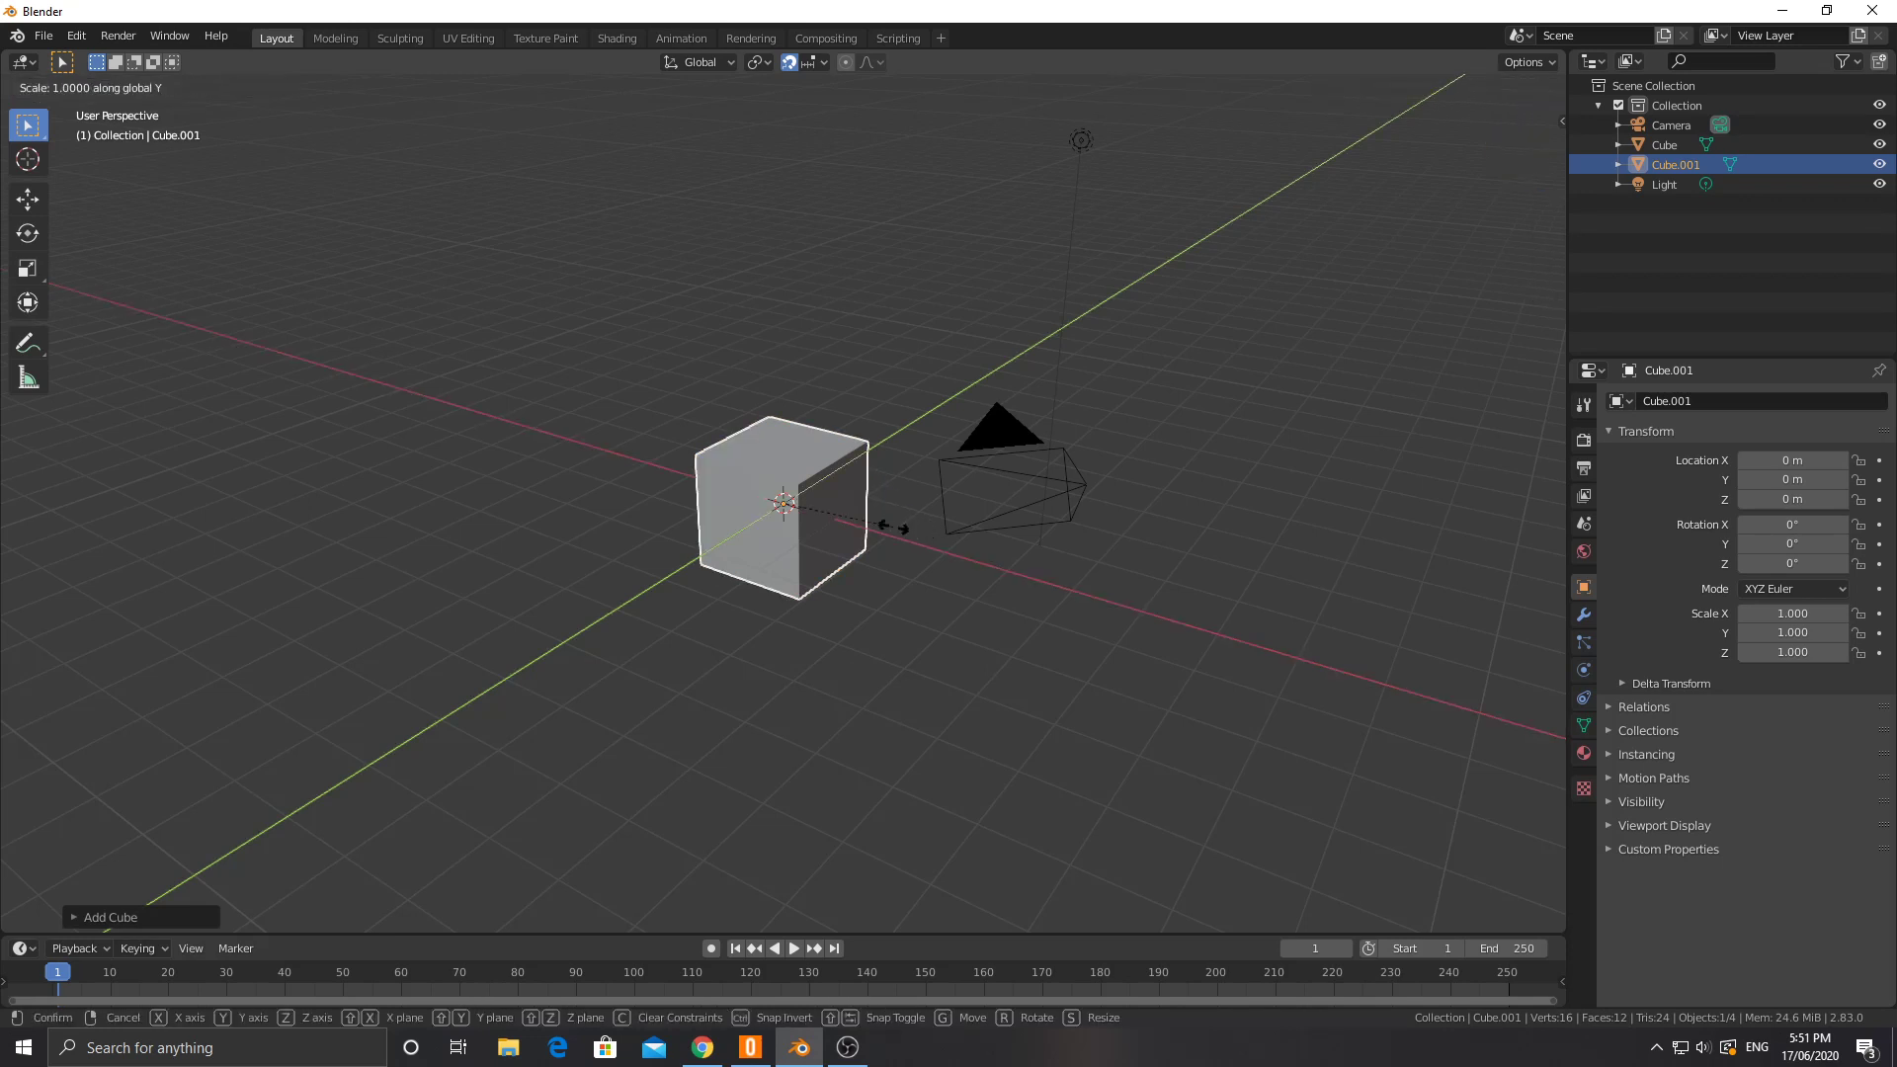
pyautogui.write('0.5')
pyautogui.press('Return')
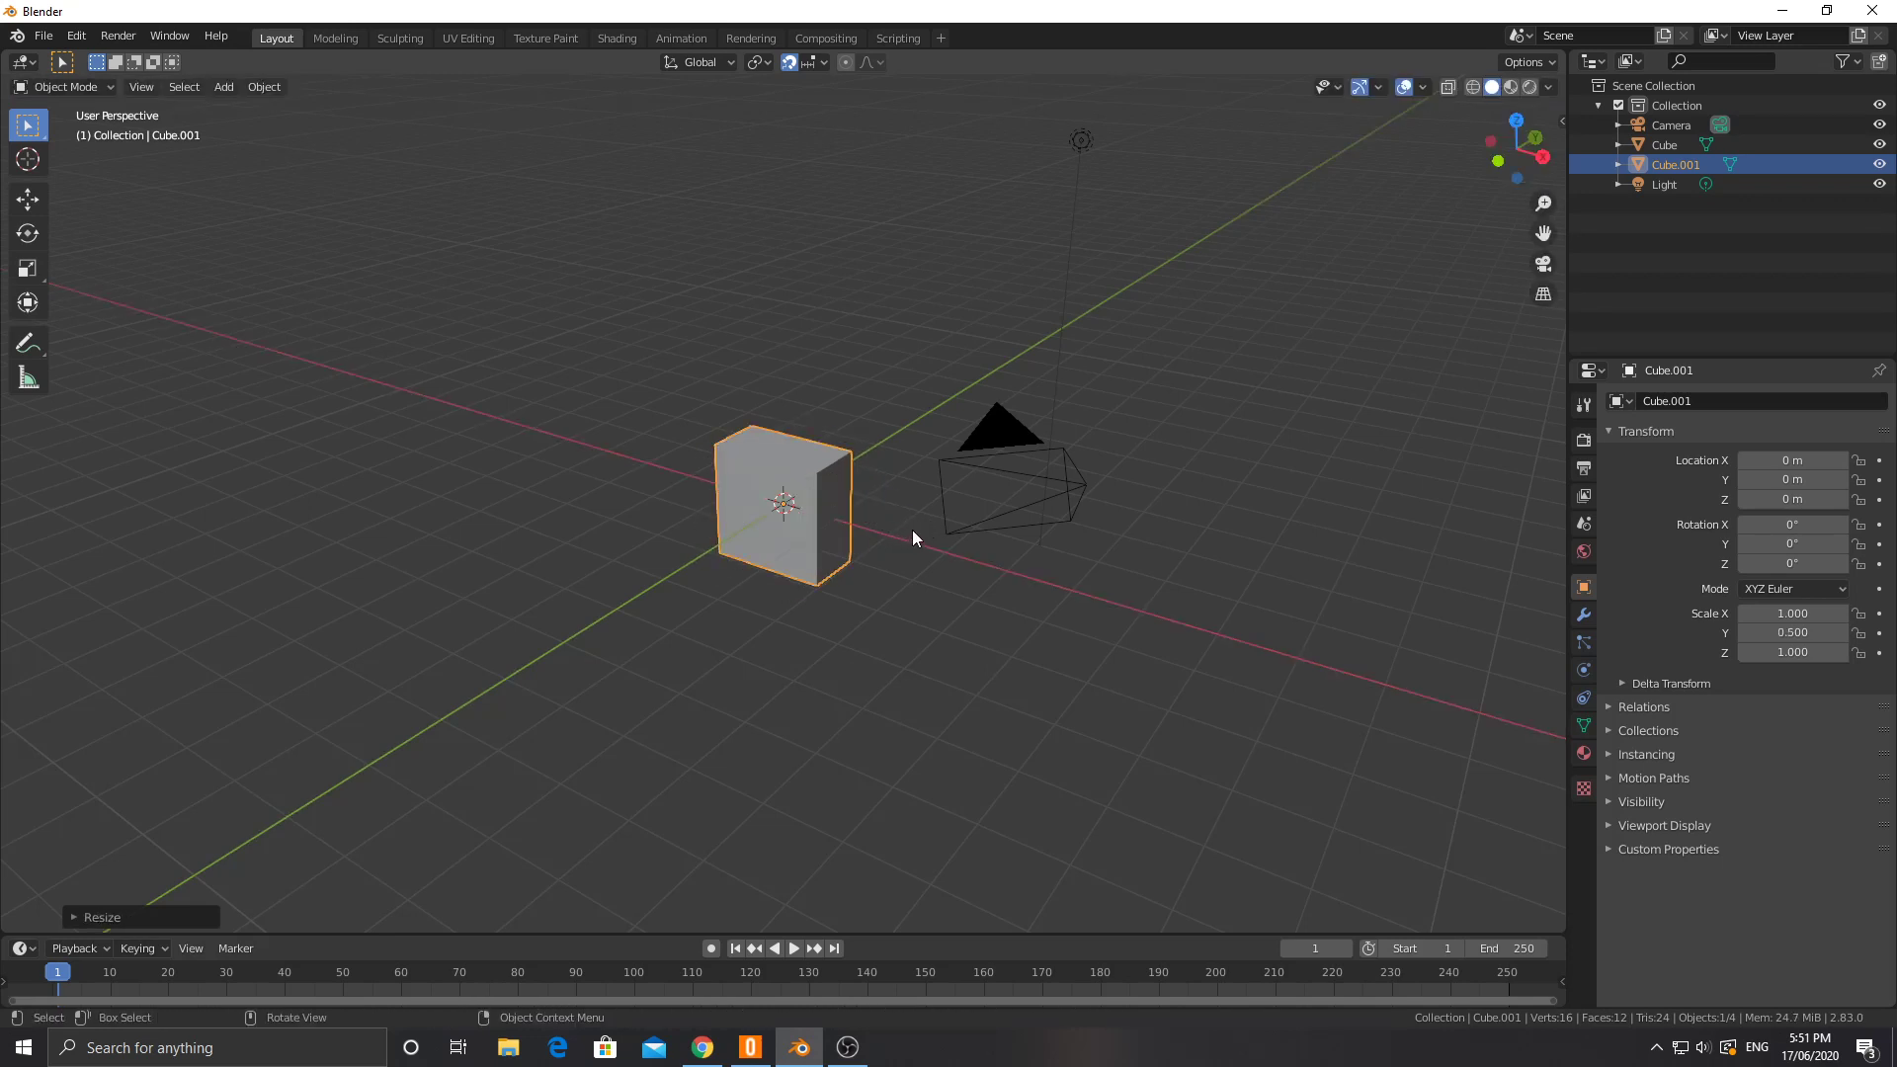
# Step: Move the new cube up to Z 6 m beneath the head cube
pyautogui.moveTo(911, 530); pyautogui.dragTo(769, 577, button='middle')
pyautogui.scroll(3, 769, 577)
pyautogui.press('g')
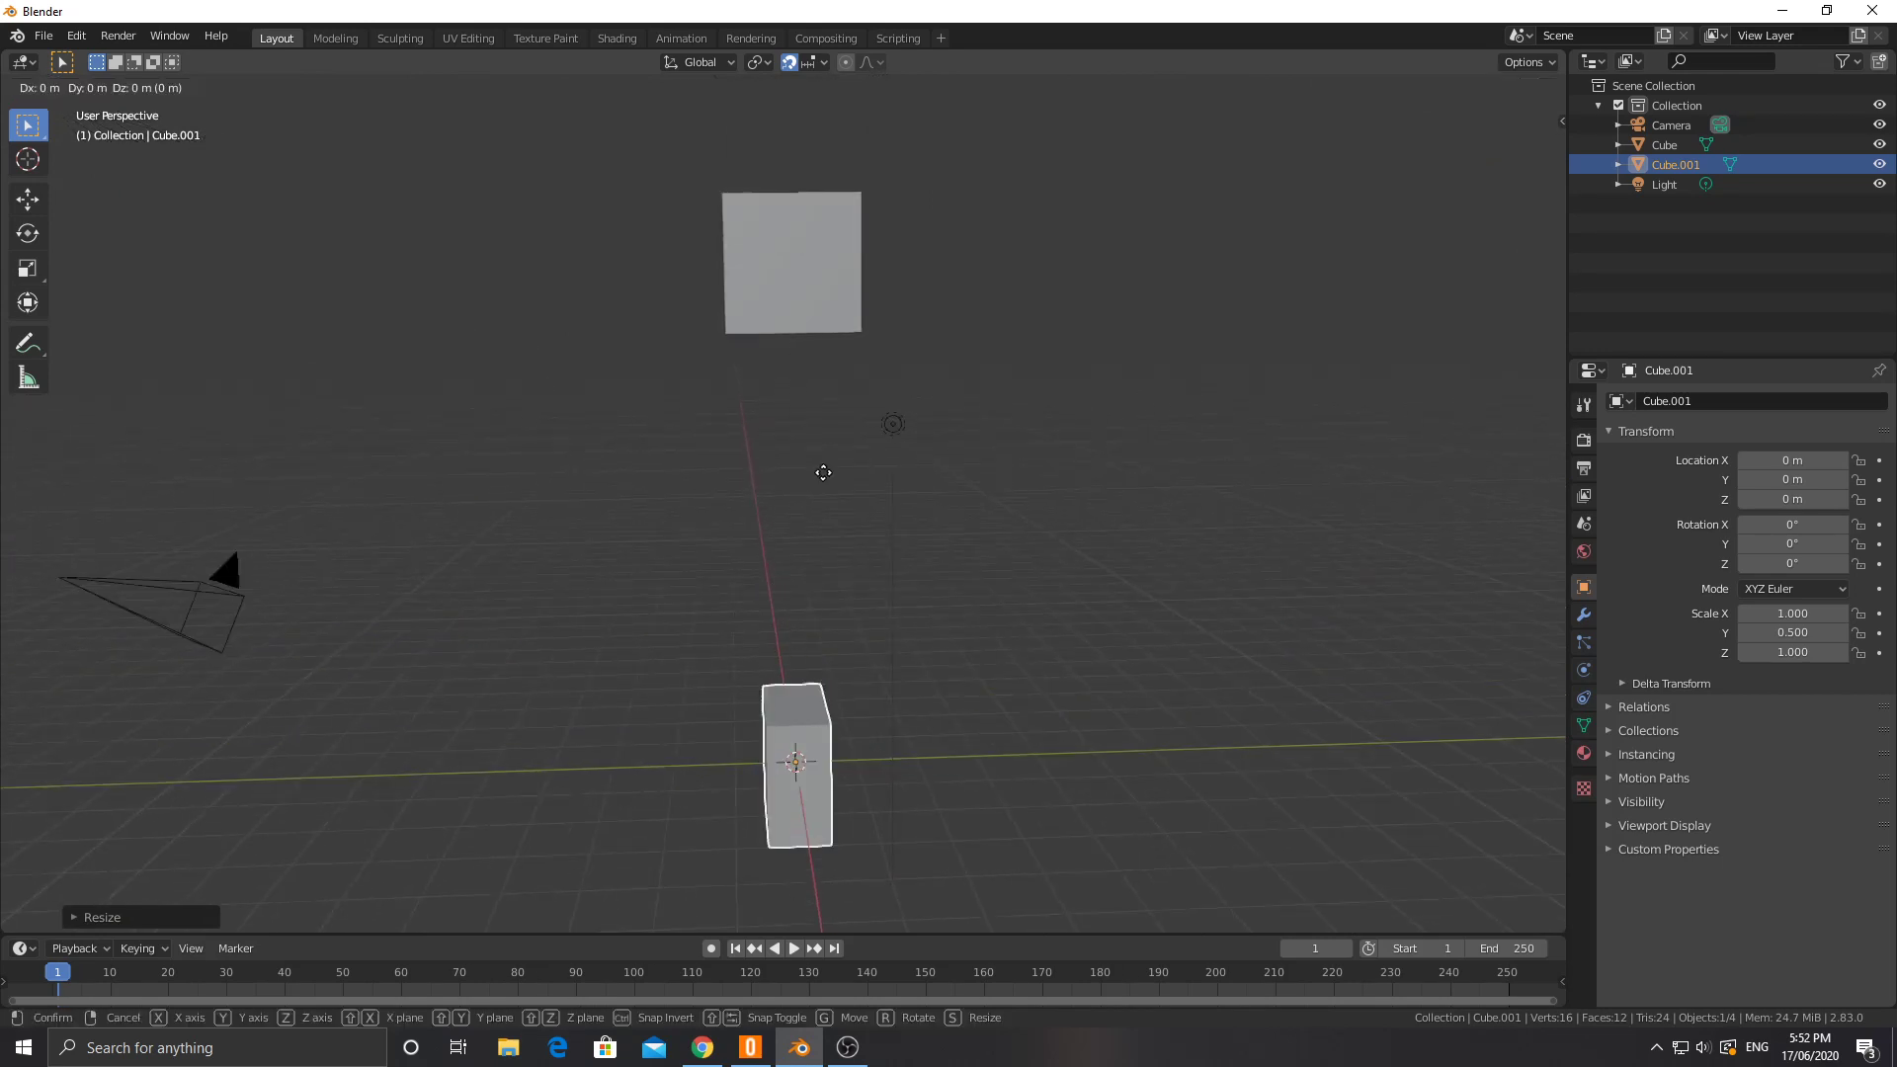
pyautogui.press('z')
pyautogui.click(820, 134)
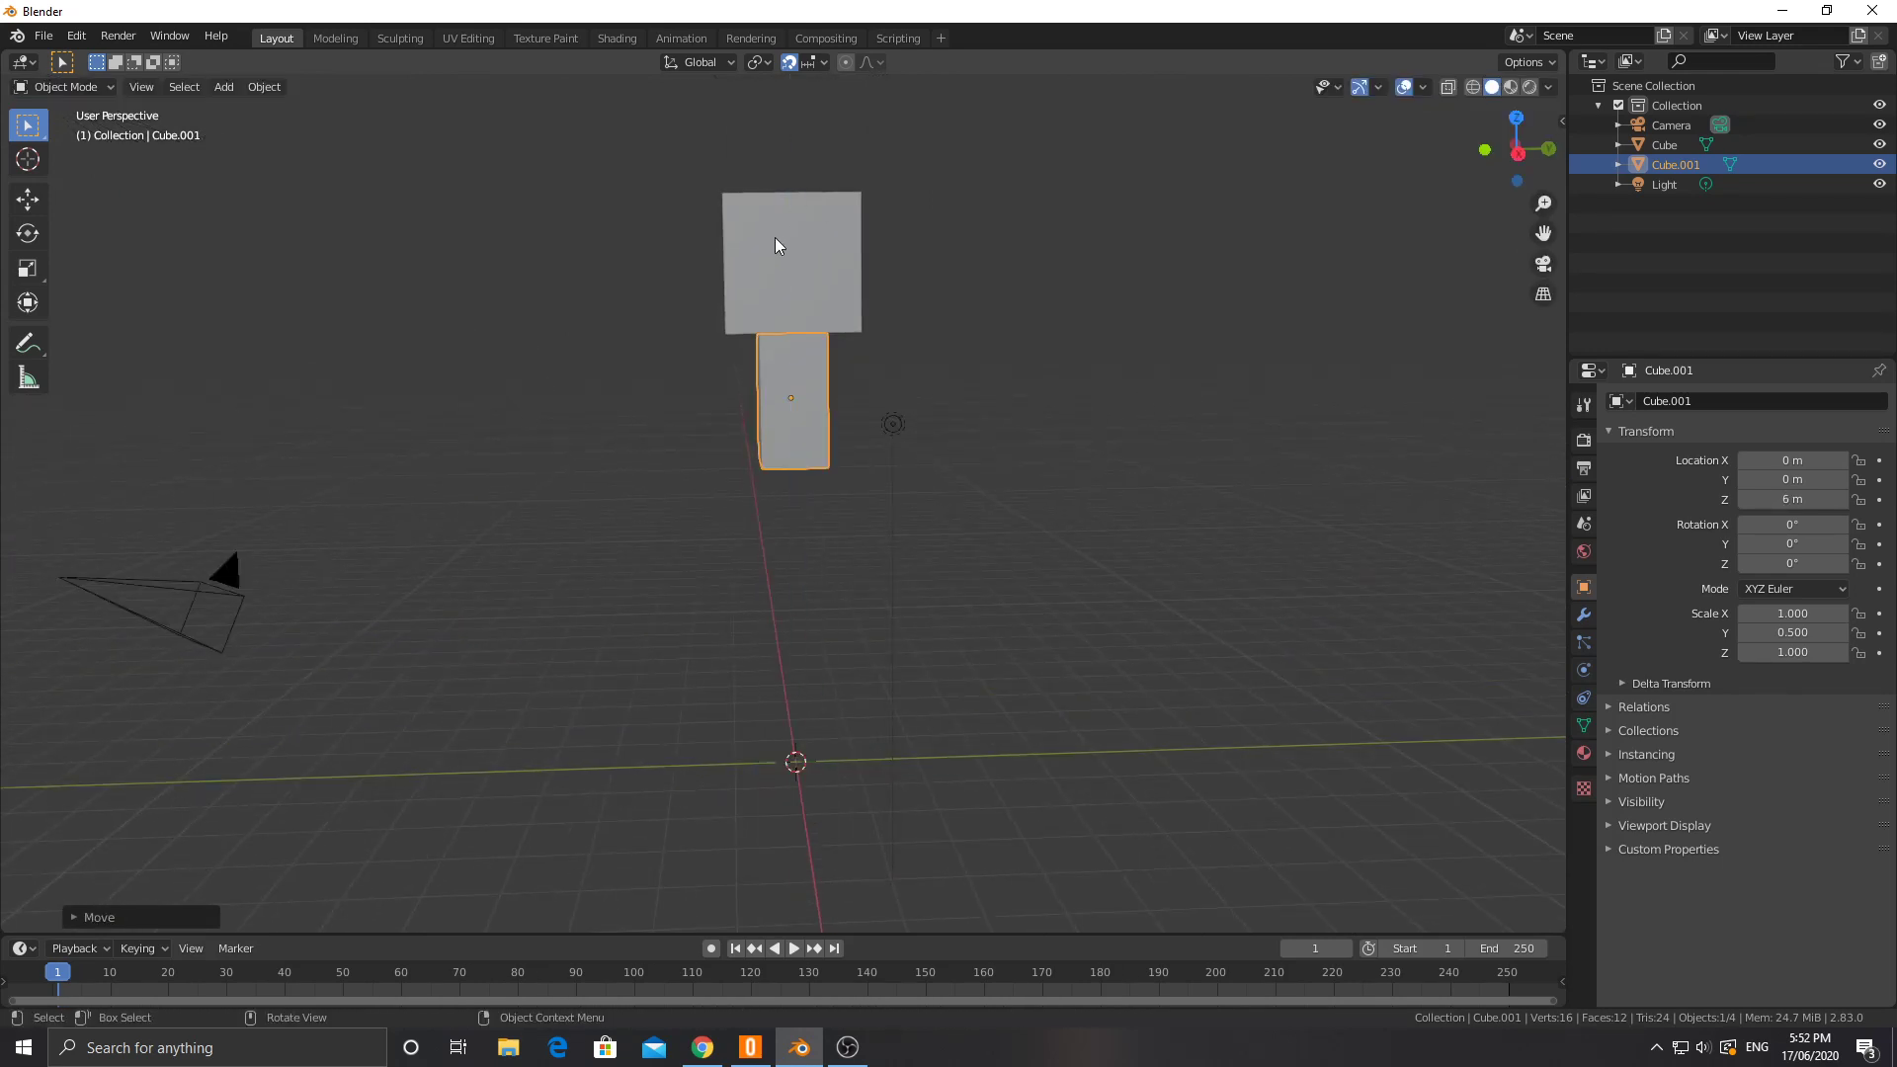
pyautogui.moveTo(769, 245); pyautogui.dragTo(747, 489, button='middle')
pyautogui.scroll(2, 746, 489)
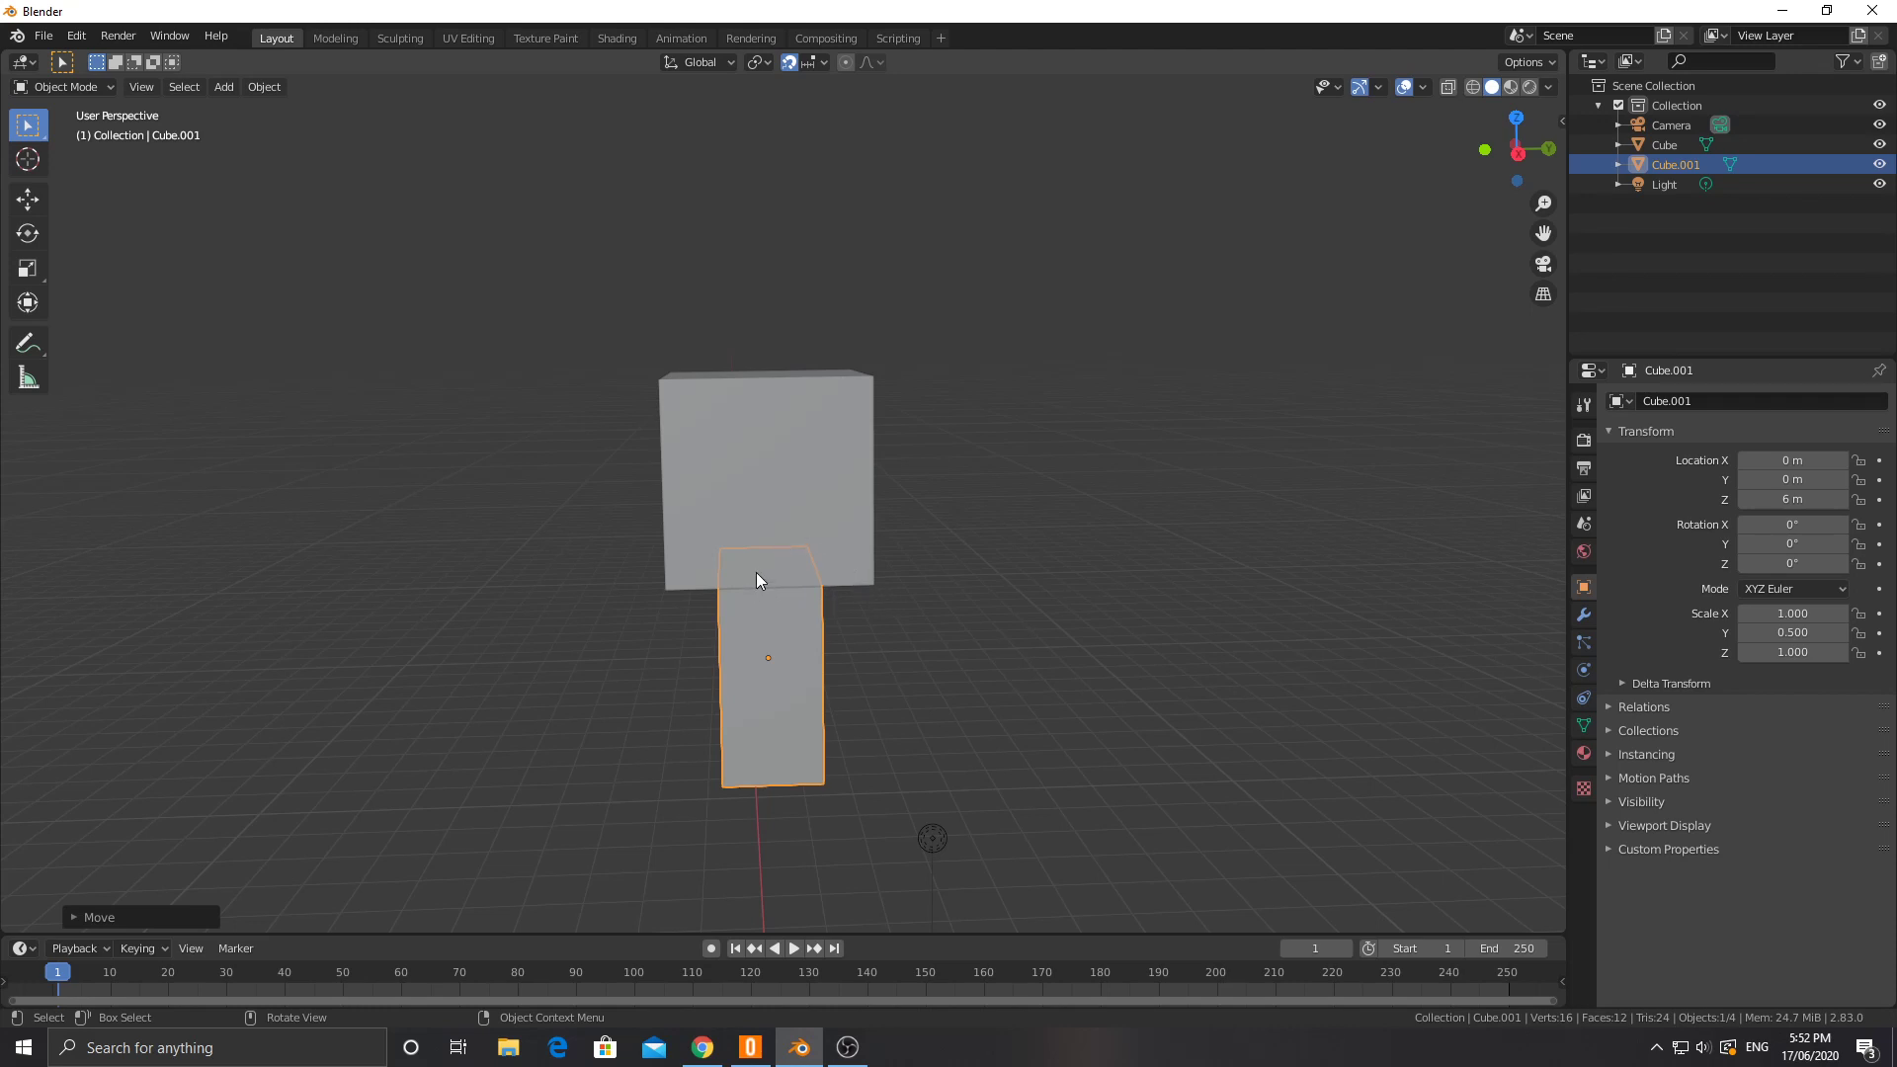
# Step: Drag Cube.001's bottom face down along Z to make a tall body block, then return to Object Mode
pyautogui.moveTo(712, 563); pyautogui.dragTo(929, 544, button='middle')
pyautogui.moveTo(932, 691); pyautogui.dragTo(965, 622, button='middle')
pyautogui.press('Tab')
pyautogui.click(170, 88)
pyautogui.click(904, 644)
pyautogui.moveTo(1079, 489); pyautogui.dragTo(1000, 521, button='middle')
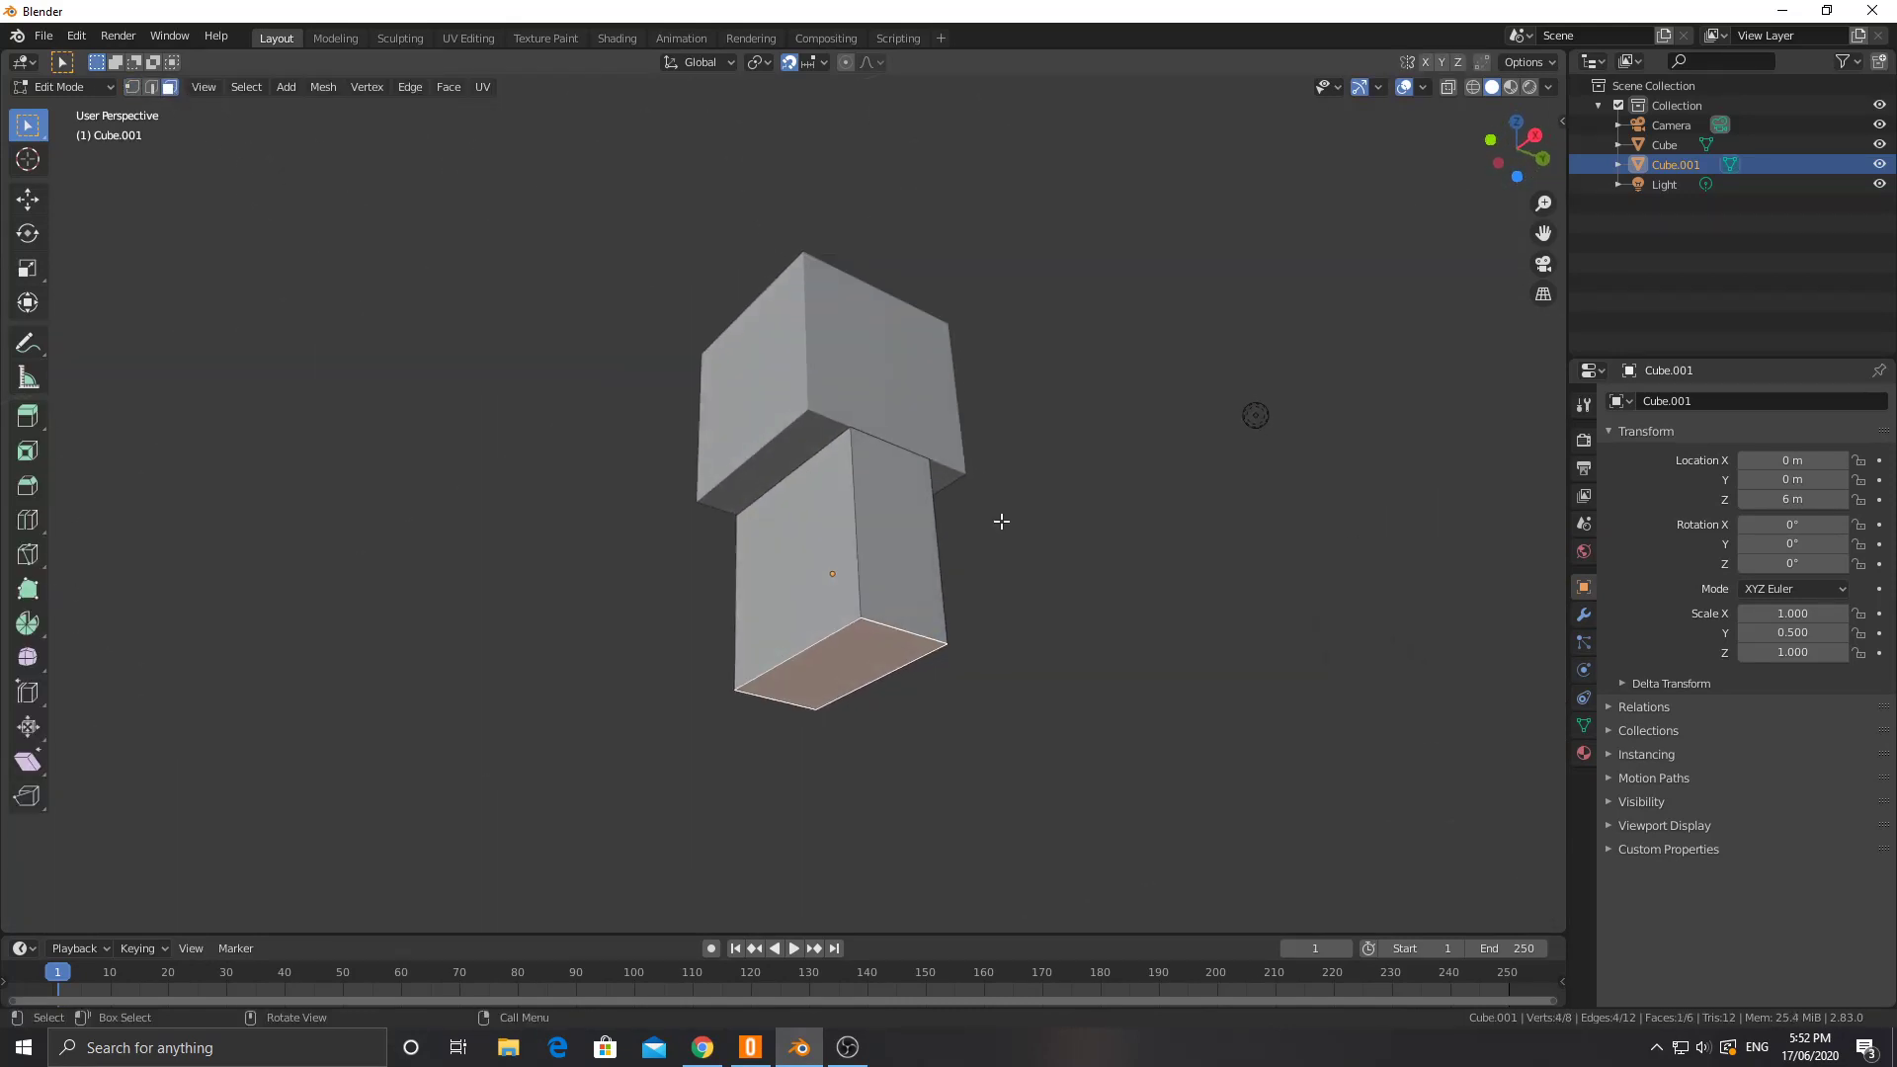
pyautogui.press('g')
pyautogui.press('z')
pyautogui.click(998, 593)
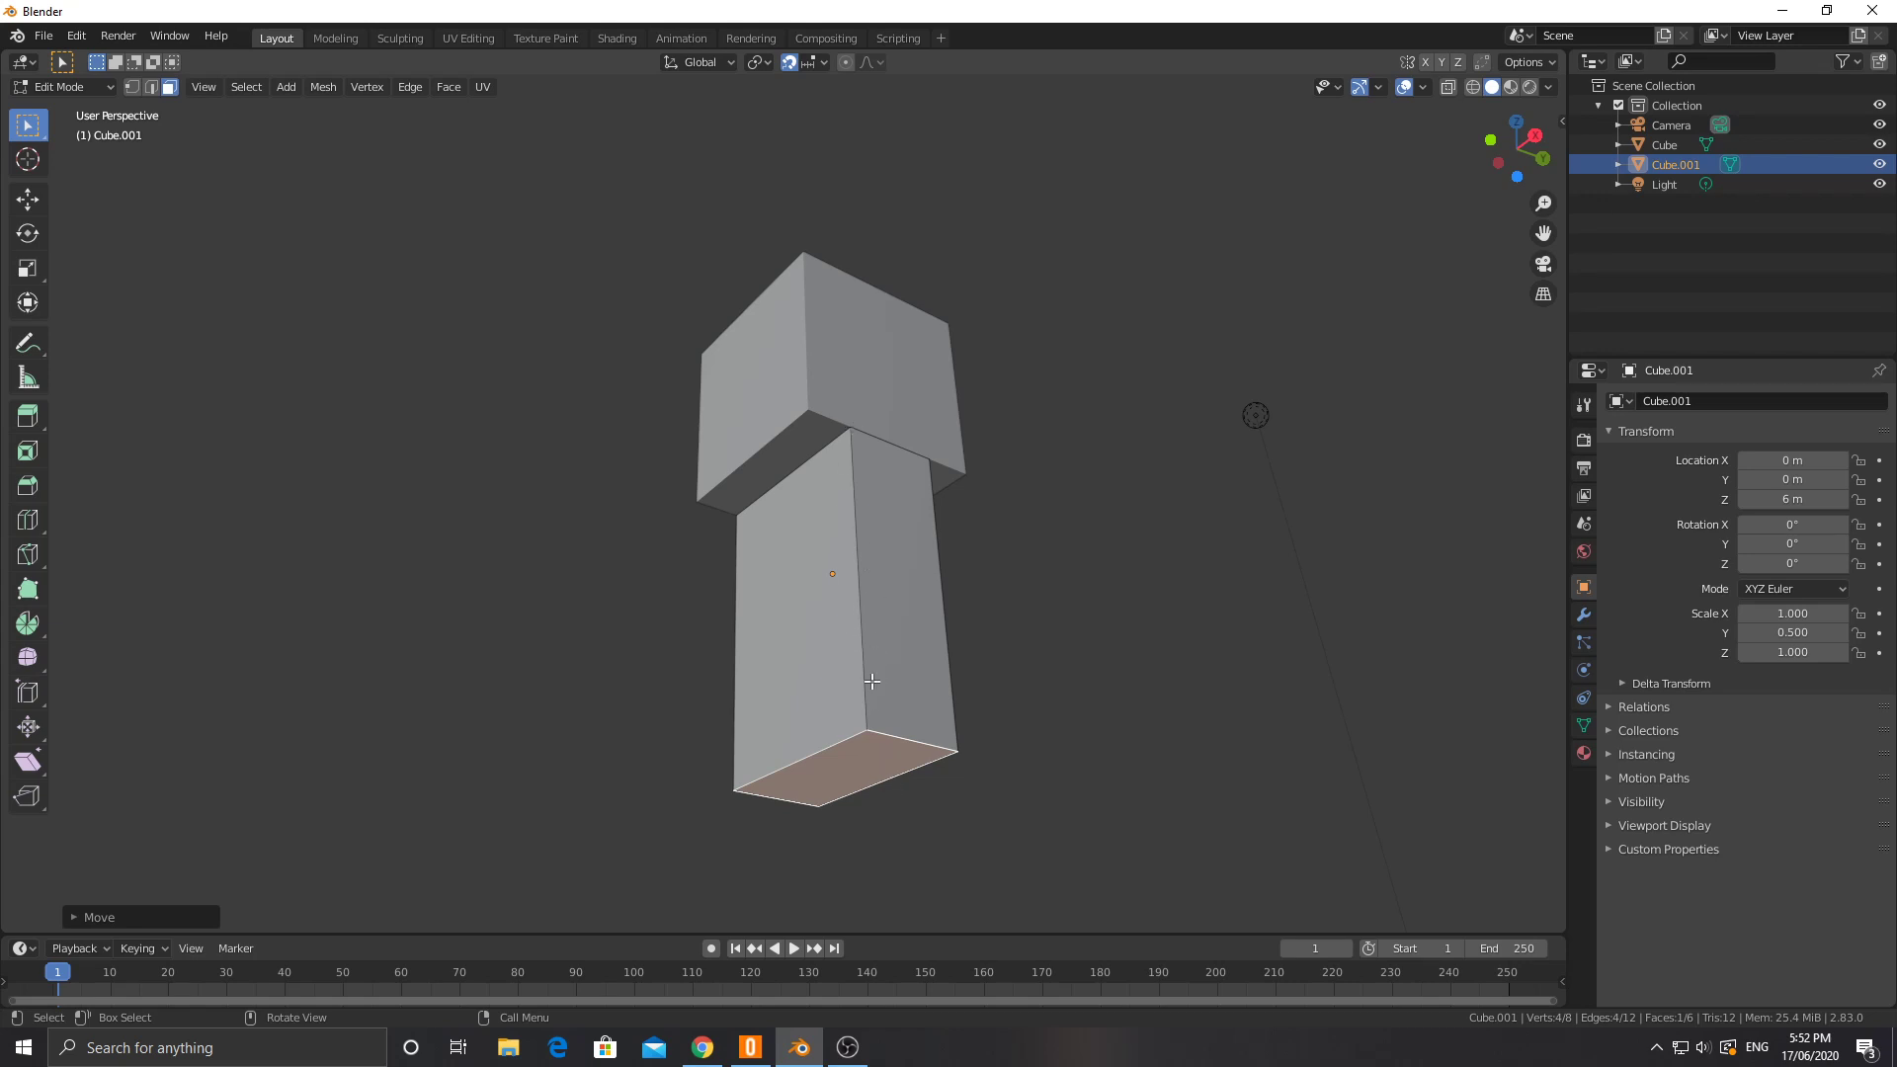
pyautogui.press('Tab')
pyautogui.moveTo(732, 620); pyautogui.dragTo(798, 530, button='middle')
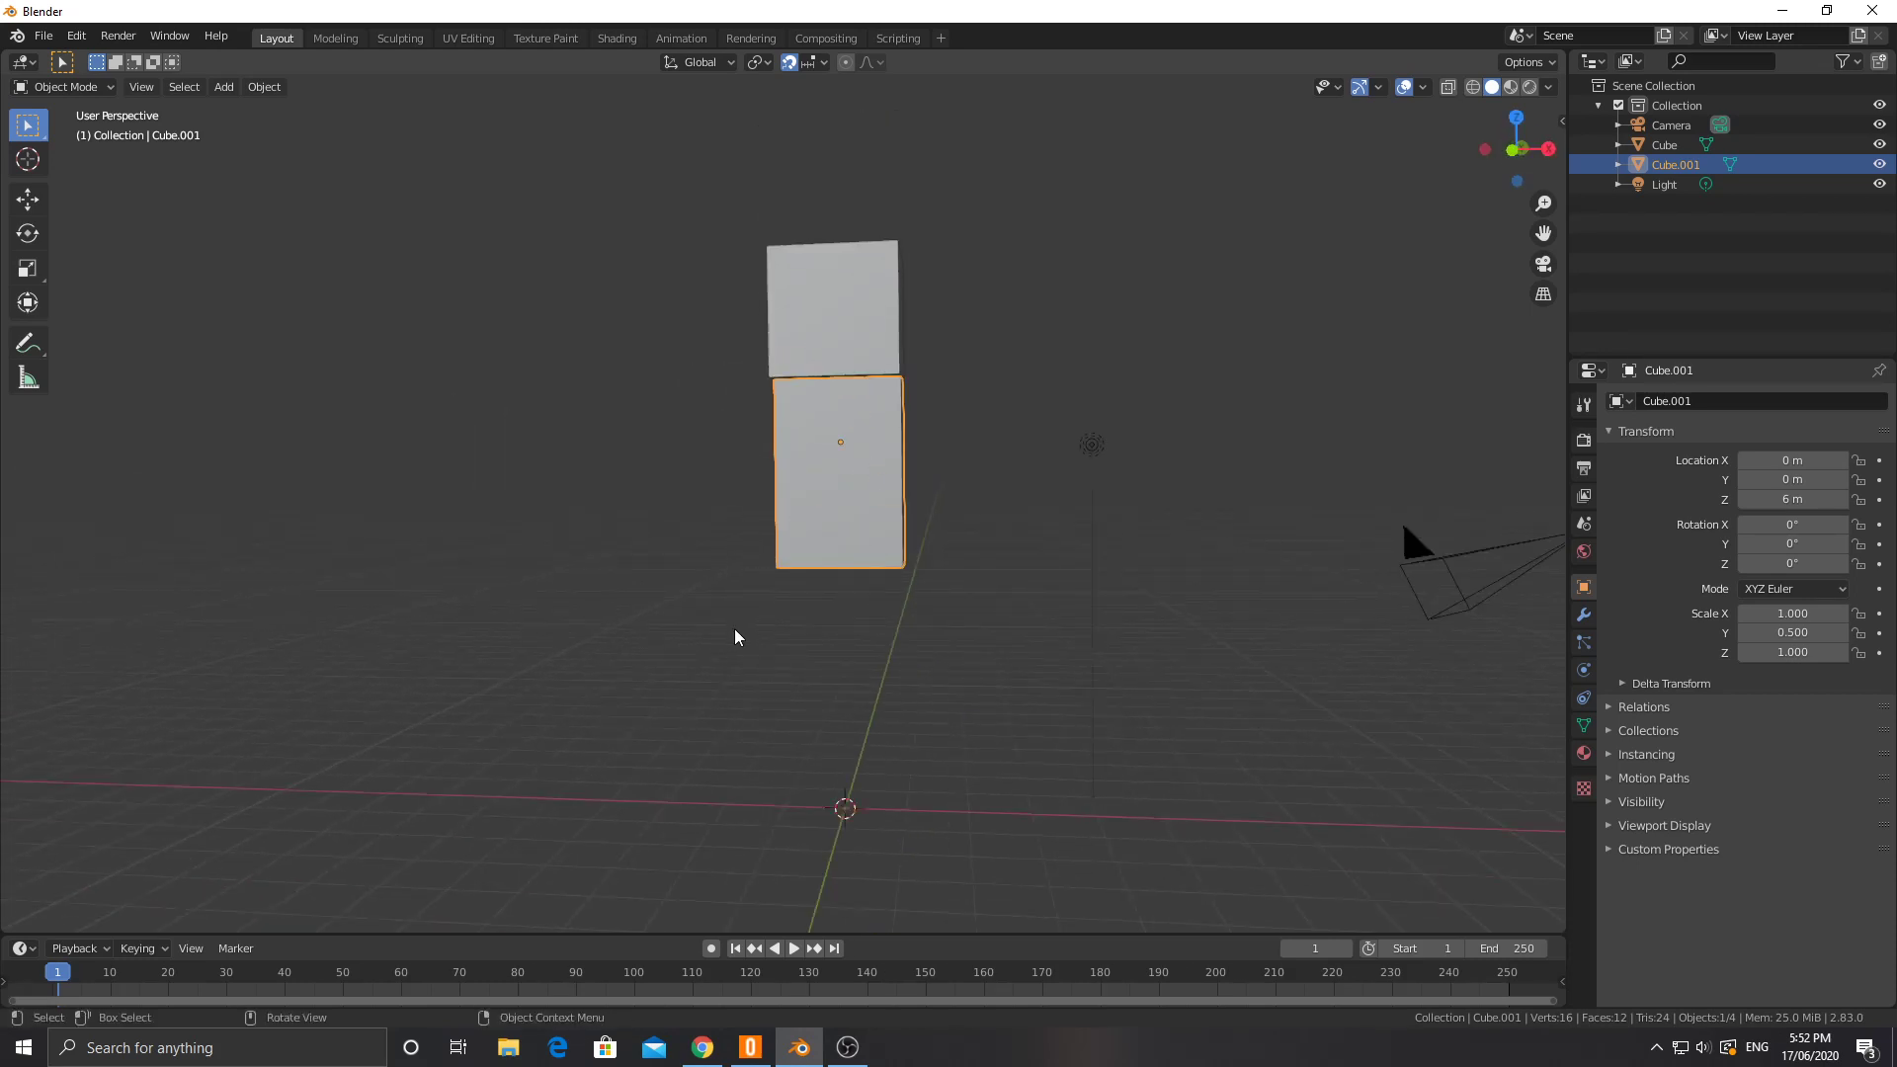
# Step: Add a trial cube scaled to 0.5, then undo the scaling and delete it
pyautogui.click(223, 86)
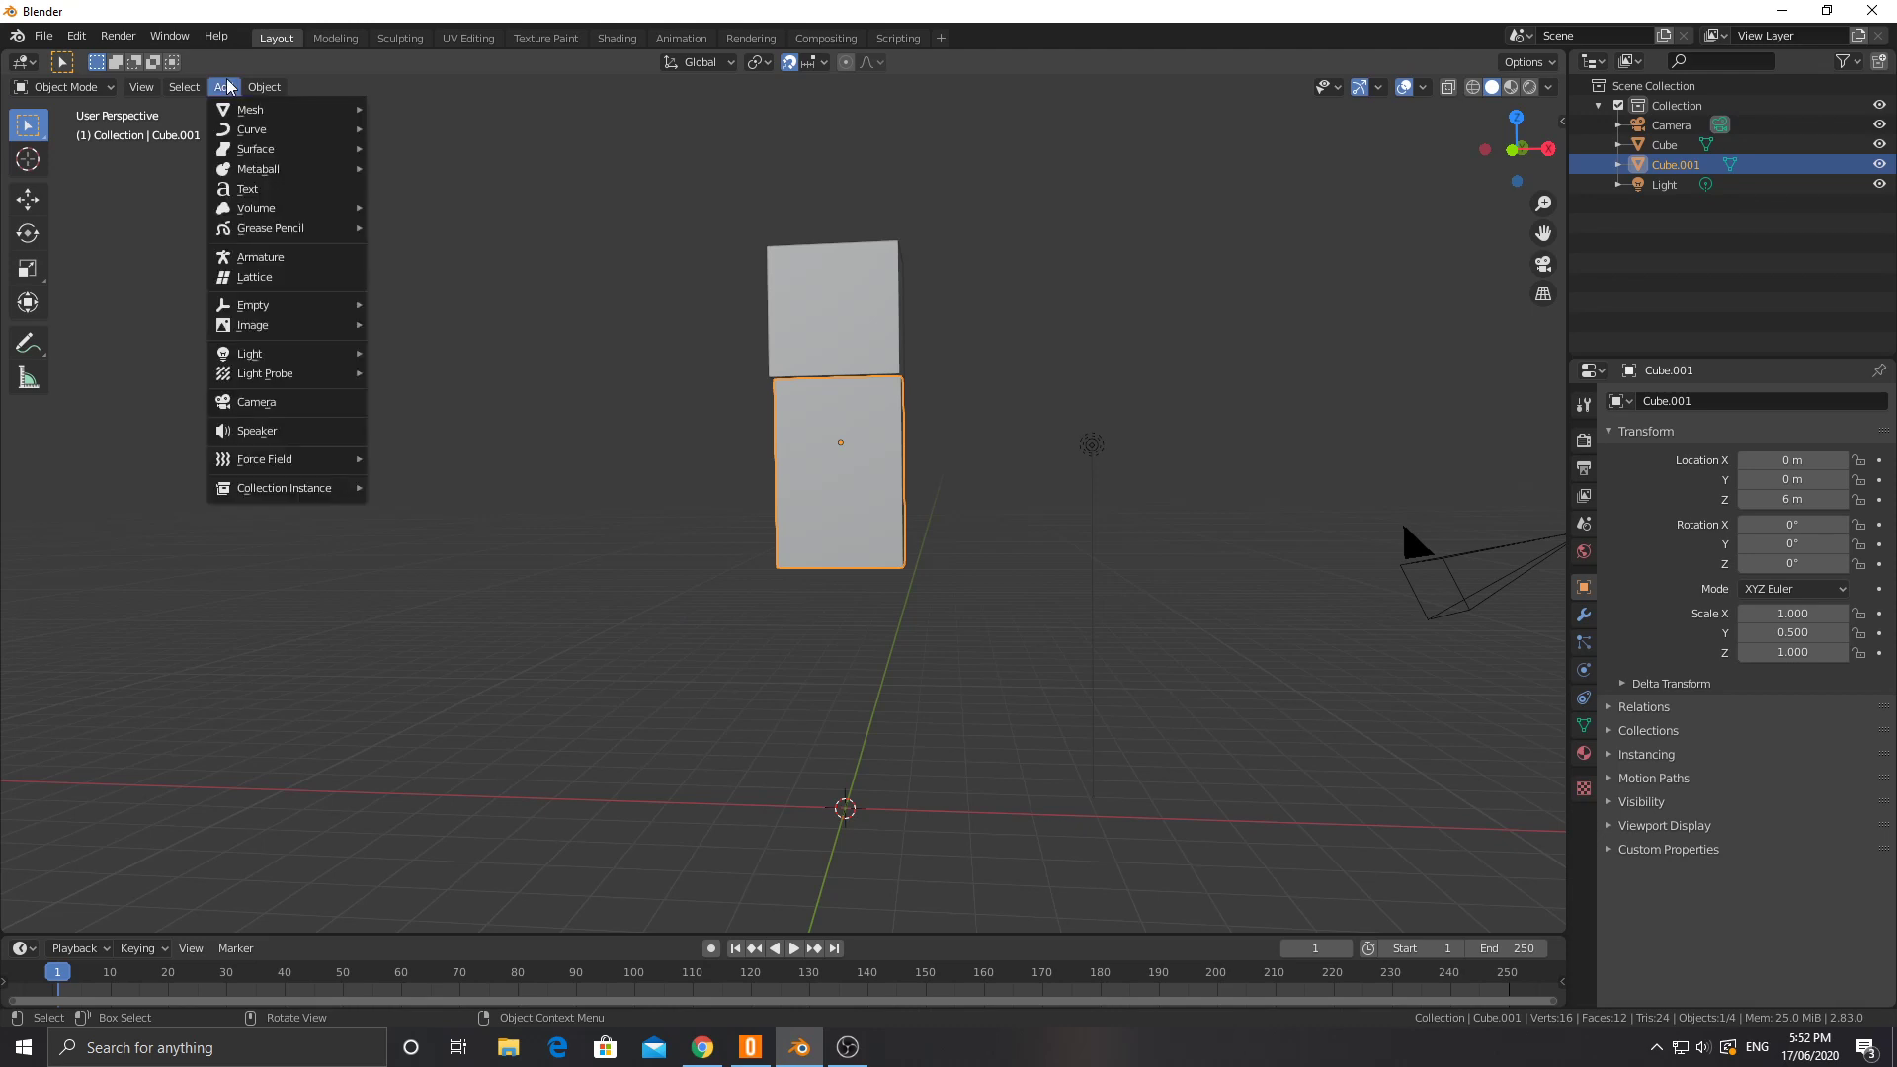
pyautogui.moveTo(235, 117)
pyautogui.click(405, 129)
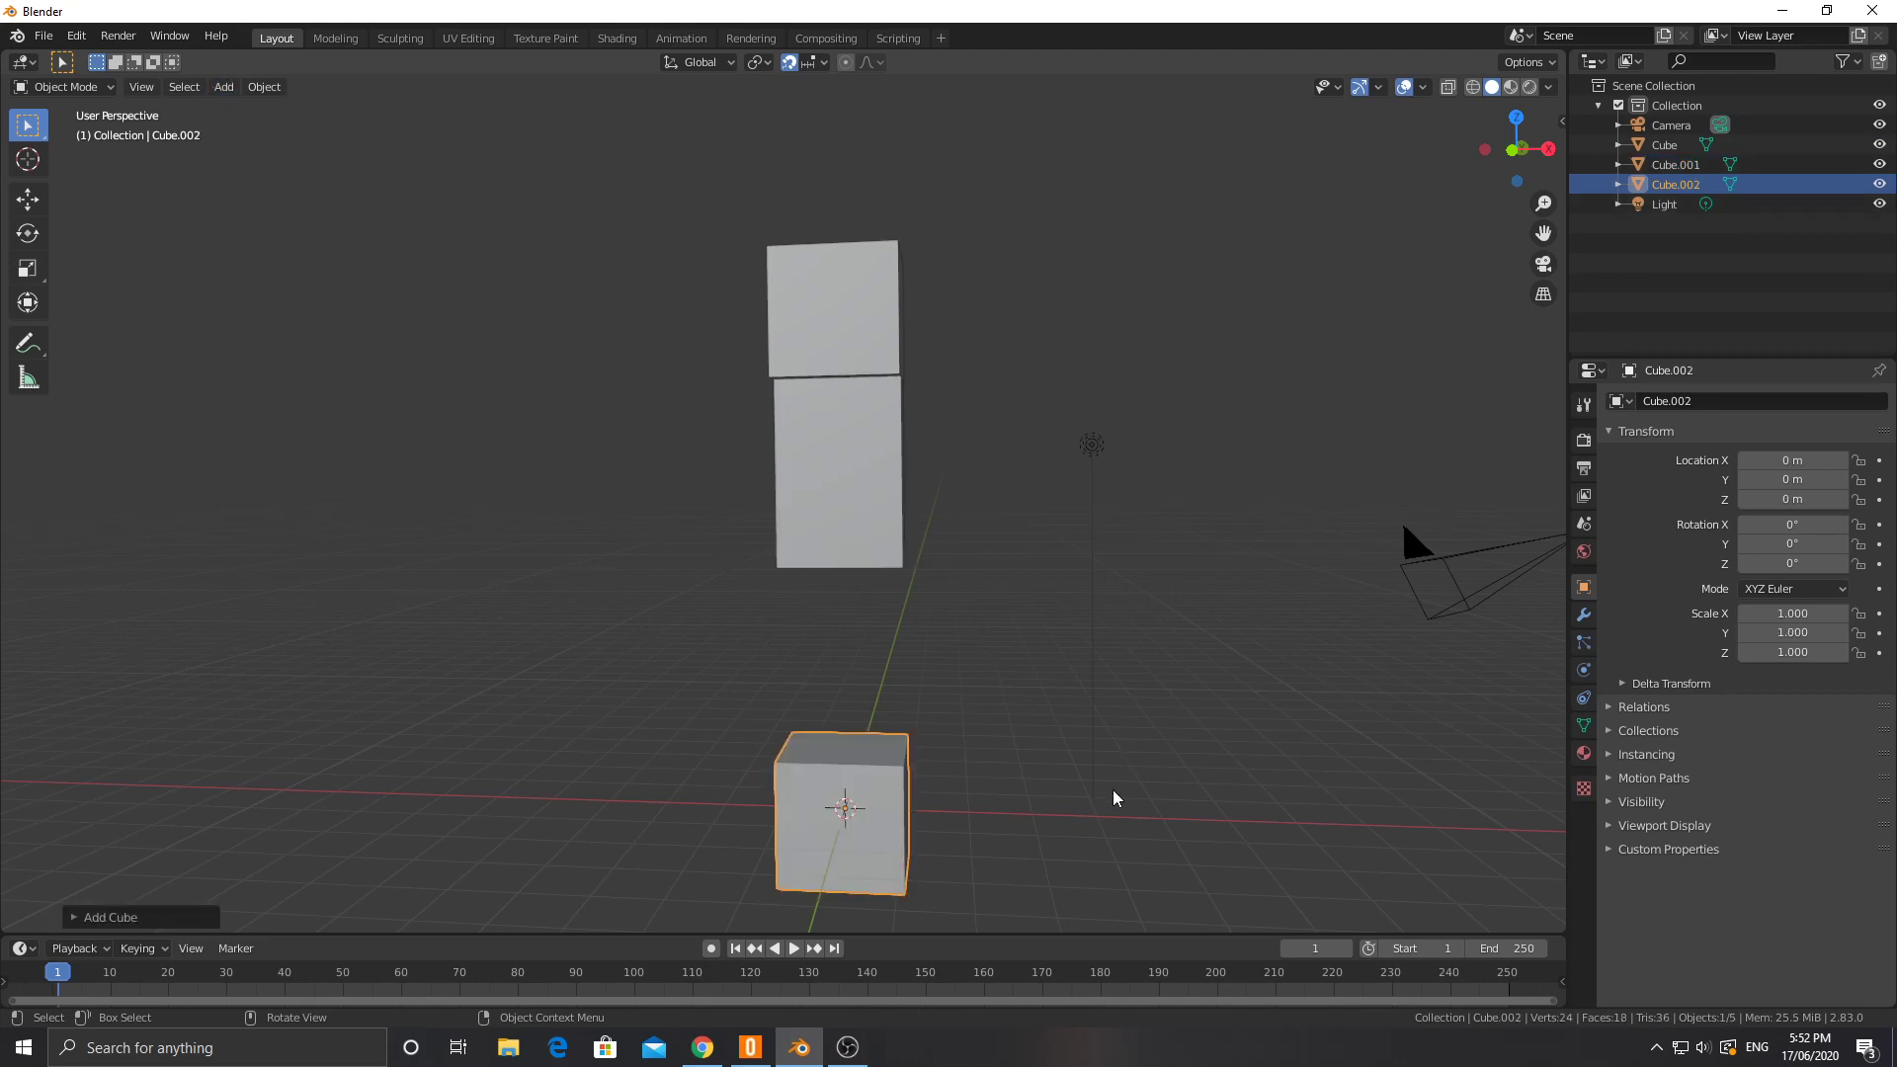
pyautogui.write('s.5')
pyautogui.press('Return')
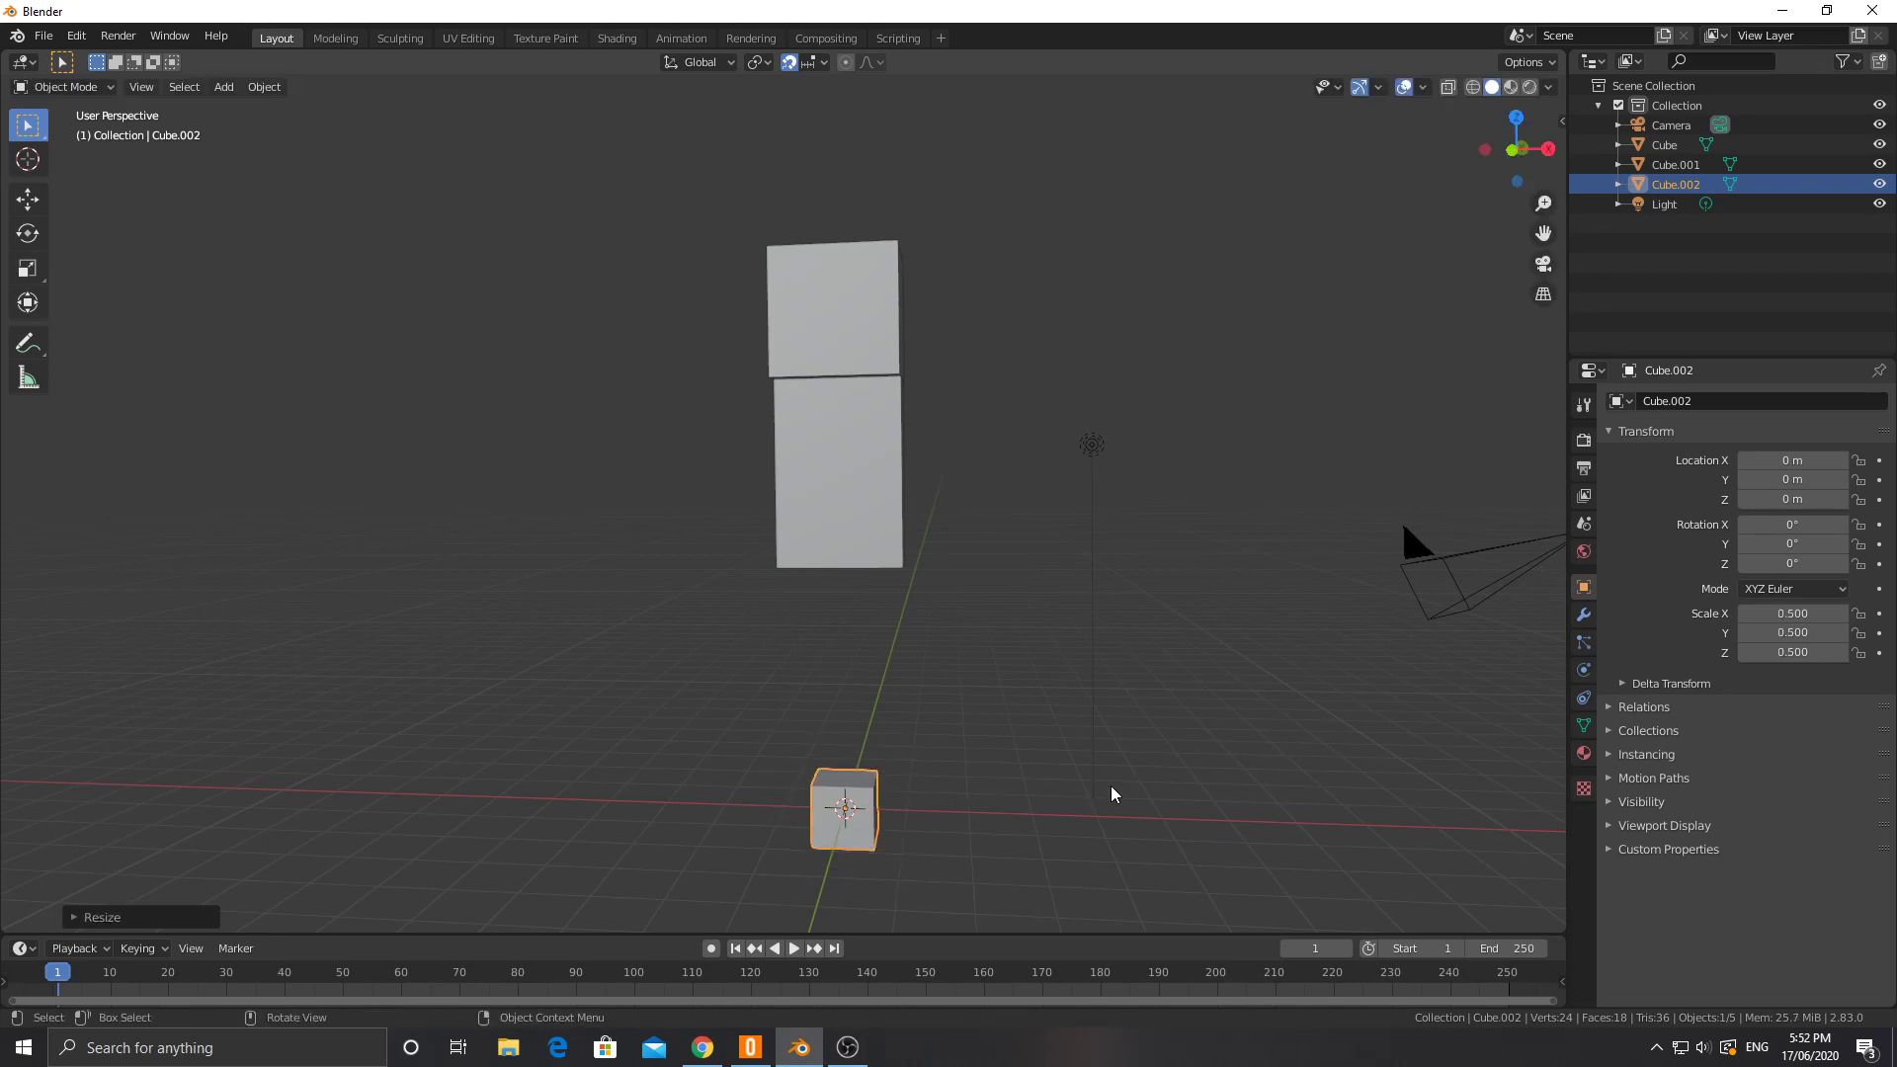
pyautogui.write('gx-1')
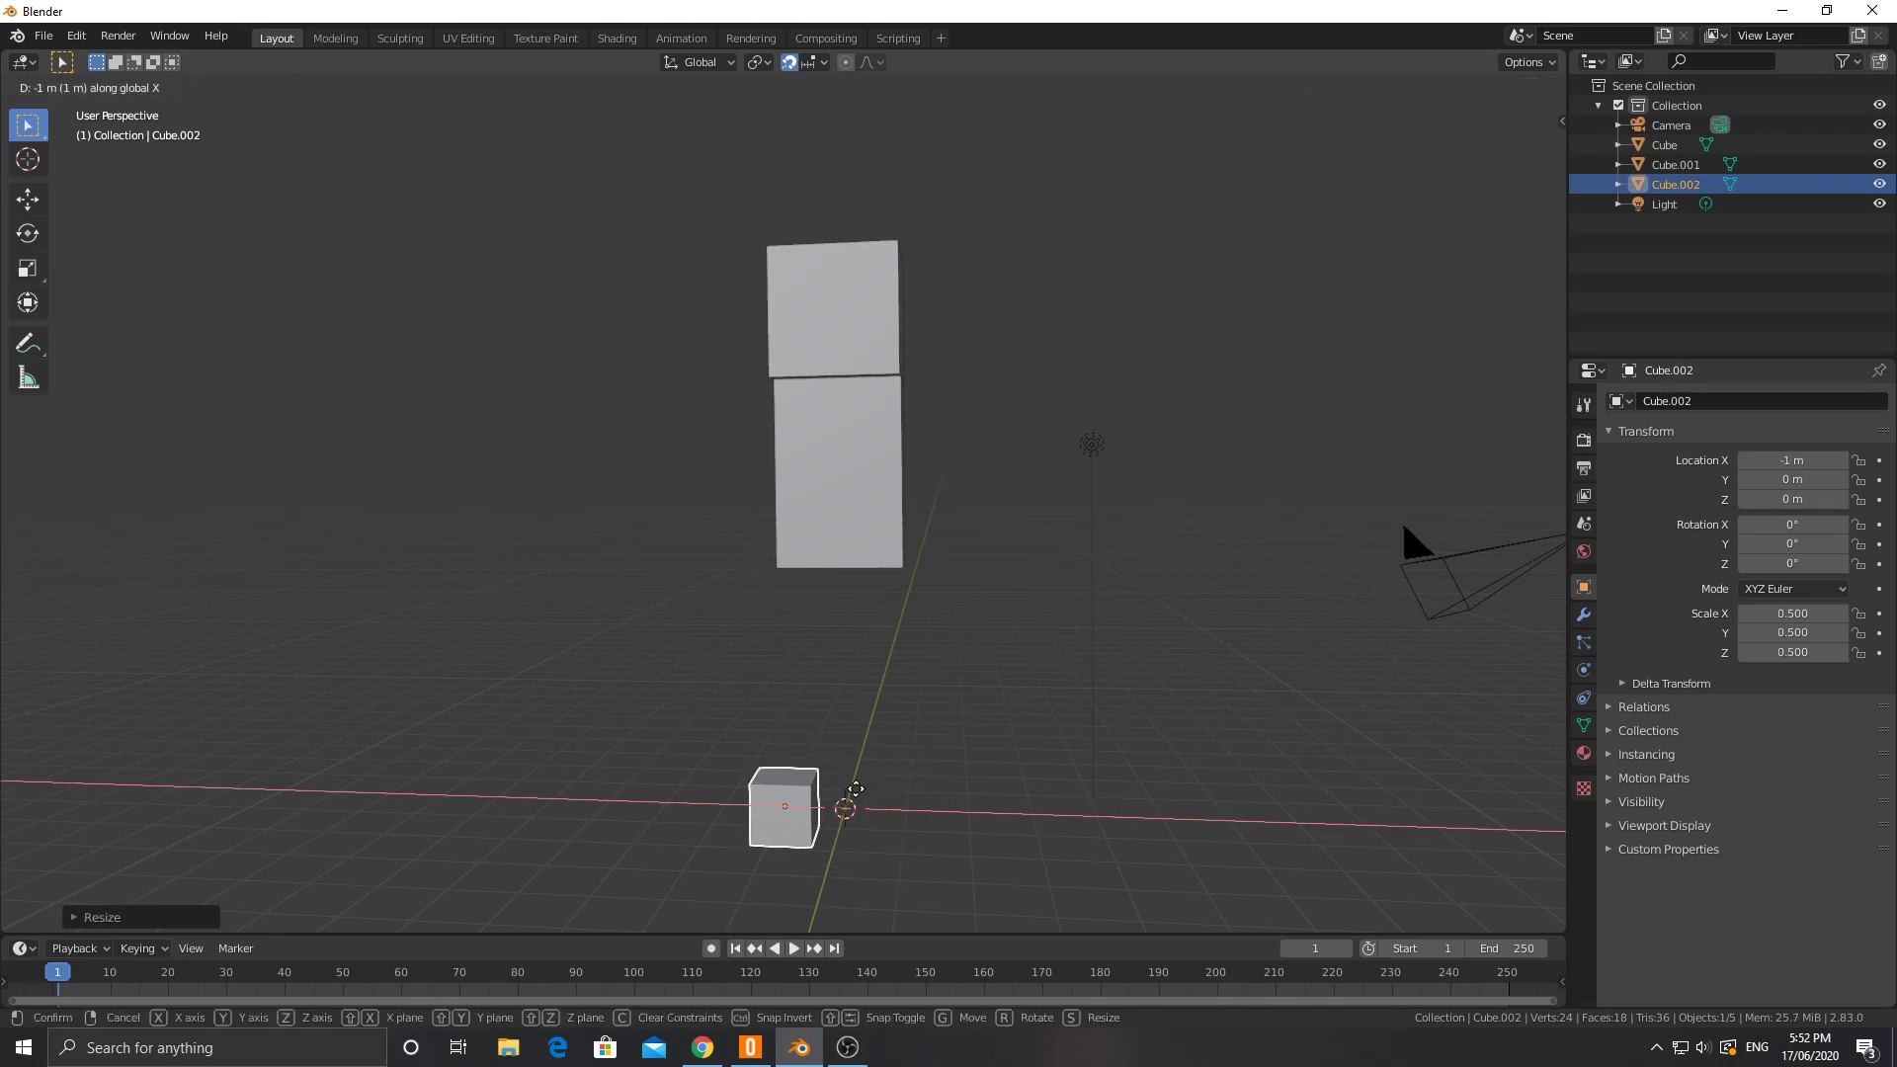
pyautogui.press('Escape')
pyautogui.moveTo(858, 796); pyautogui.dragTo(855, 754, button='middle')
pyautogui.click(881, 780)
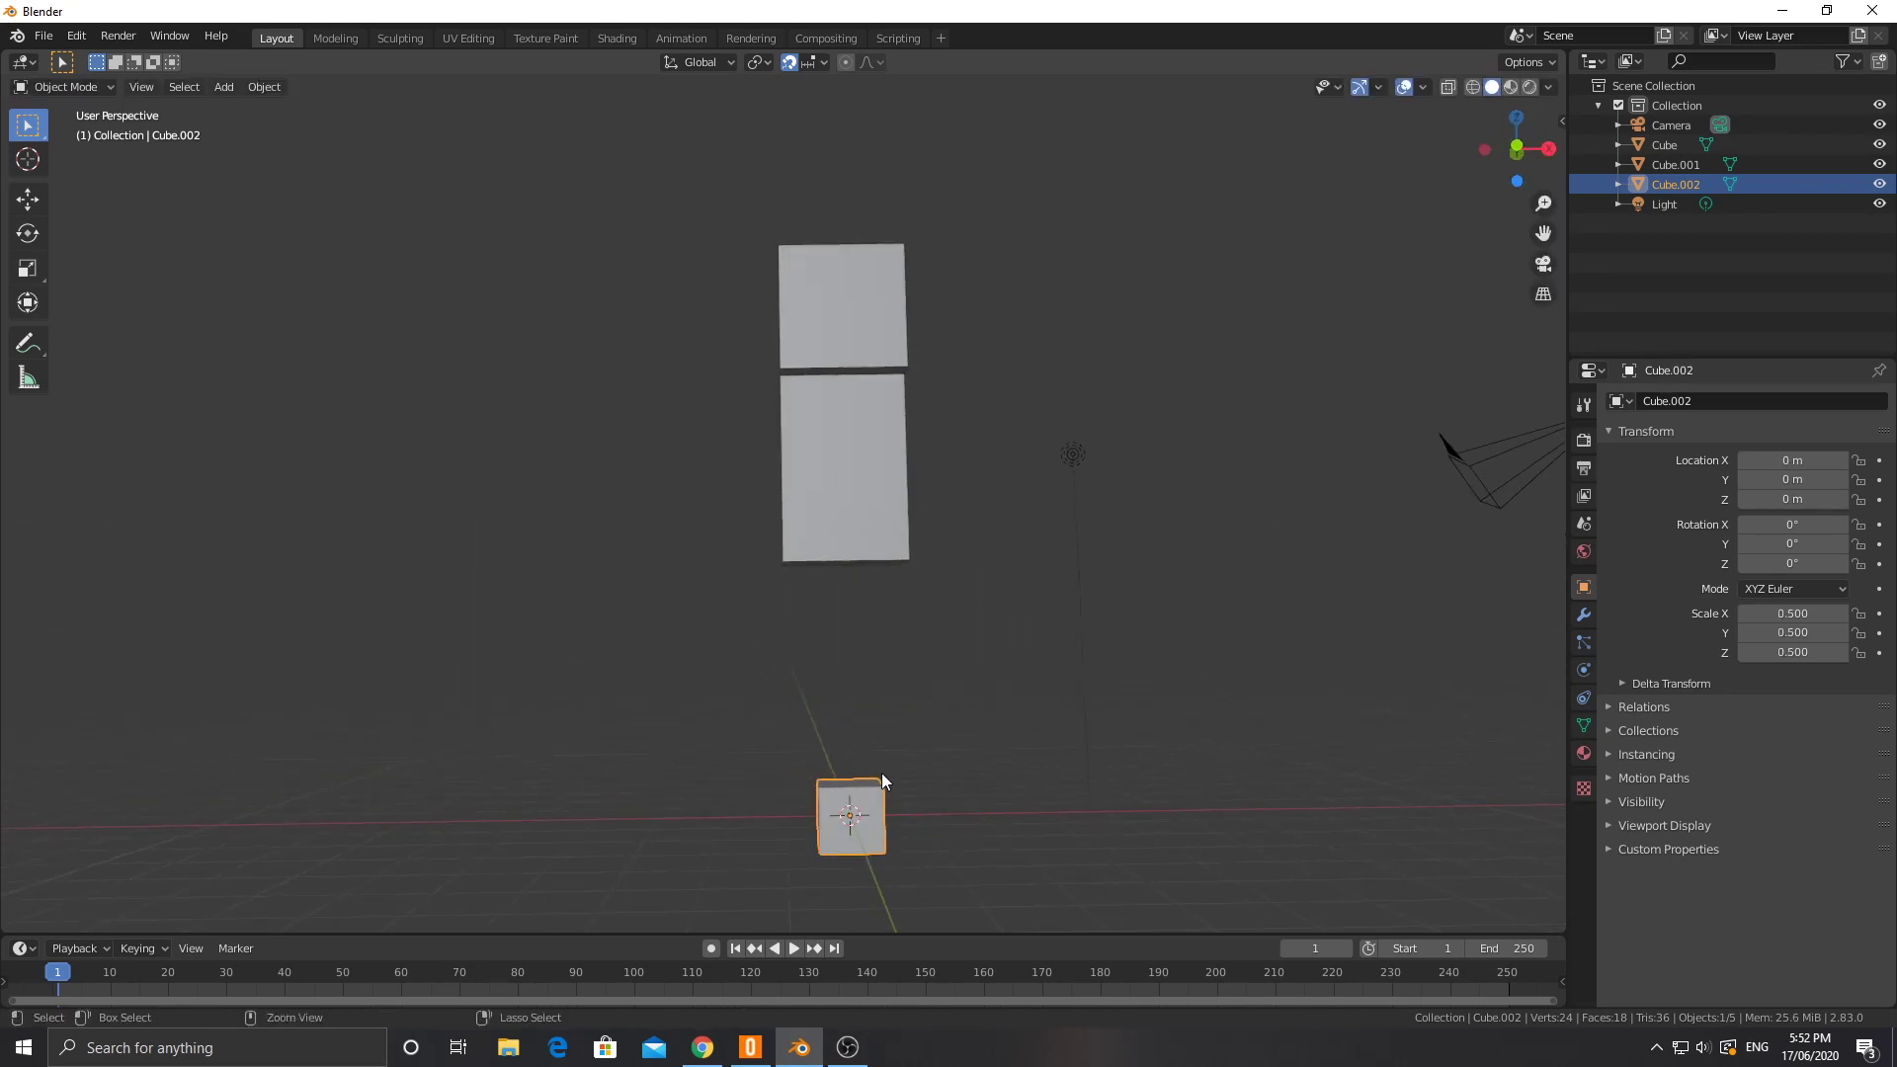
pyautogui.hotkey('ctrl', 'z')
pyautogui.press('x')
pyautogui.click(873, 826)
# Step: Select the body box Cube.001 and duplicate it
pyautogui.click(885, 539)
pyautogui.moveTo(885, 540); pyautogui.dragTo(880, 591, button='middle')
pyautogui.hotkey('shift', 'd')
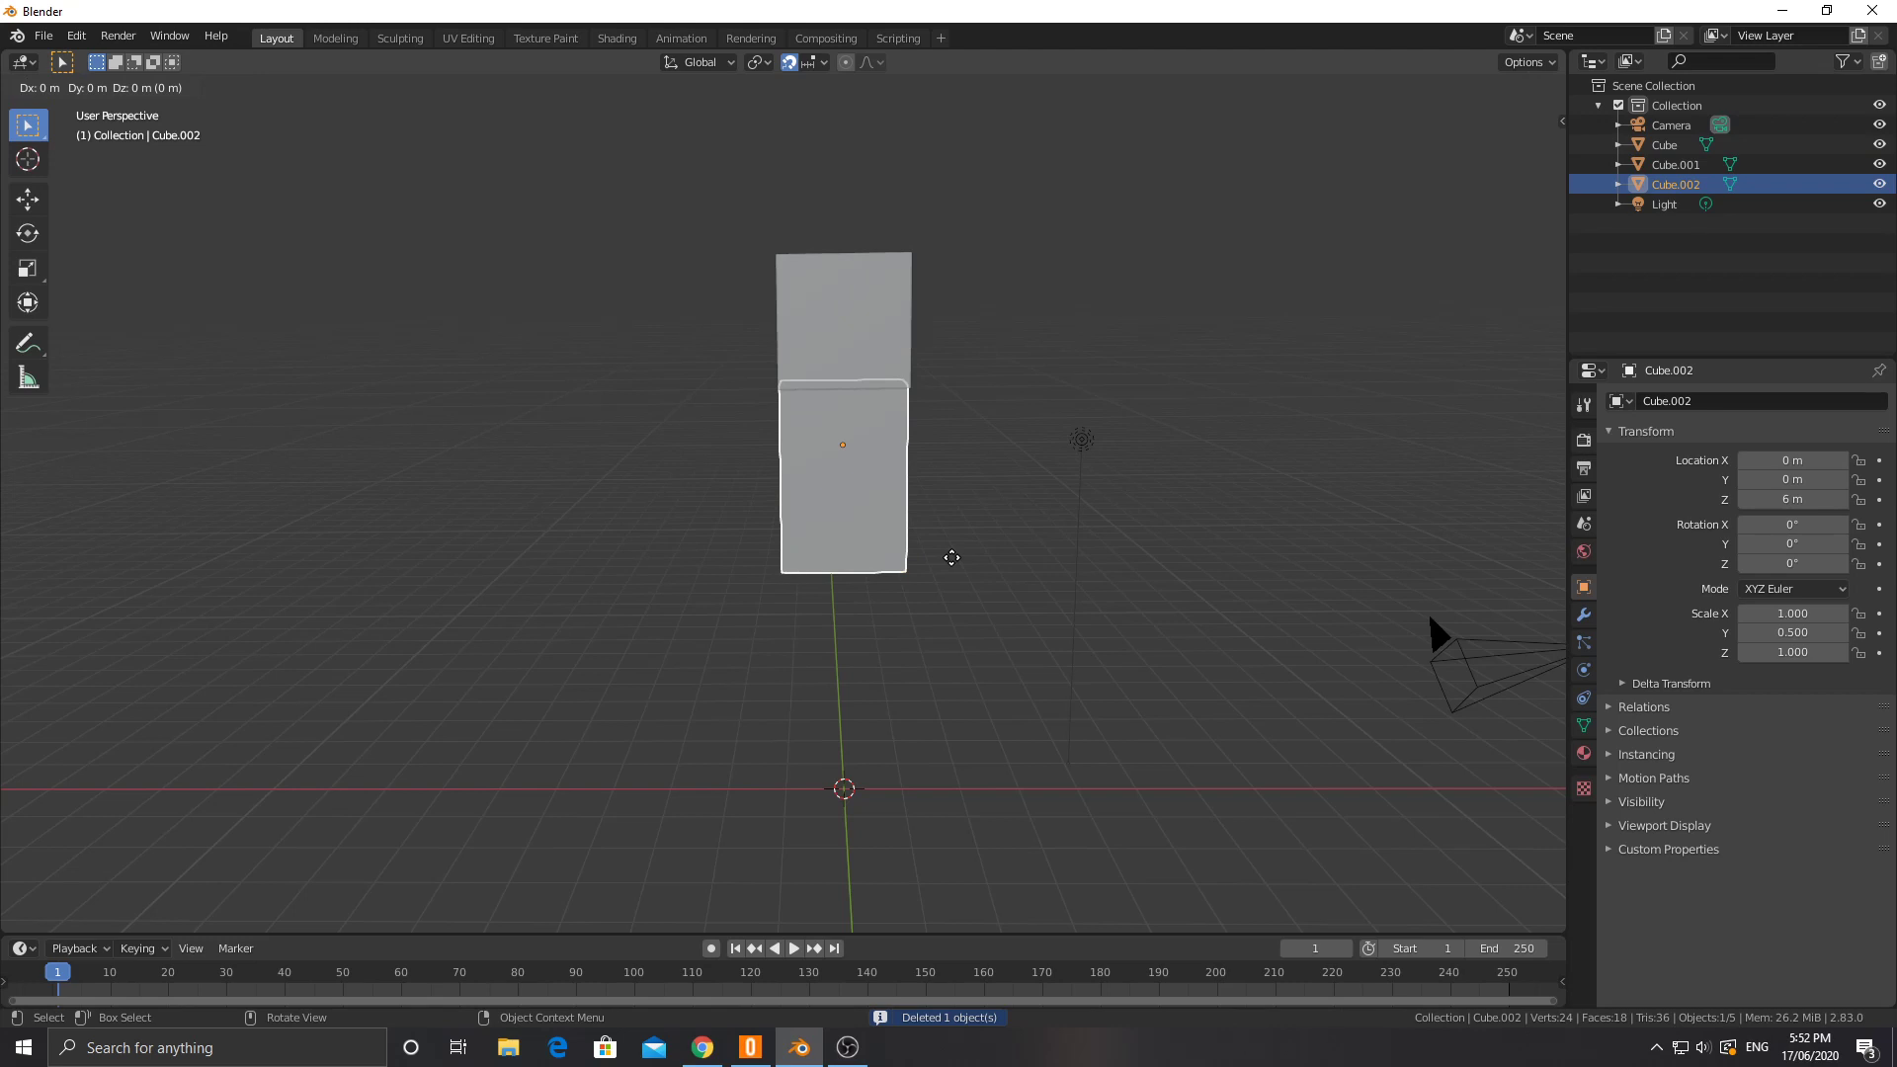
# Step: Place the body copy 2 m to the left along X
pyautogui.press('x')
pyautogui.click(549, 480)
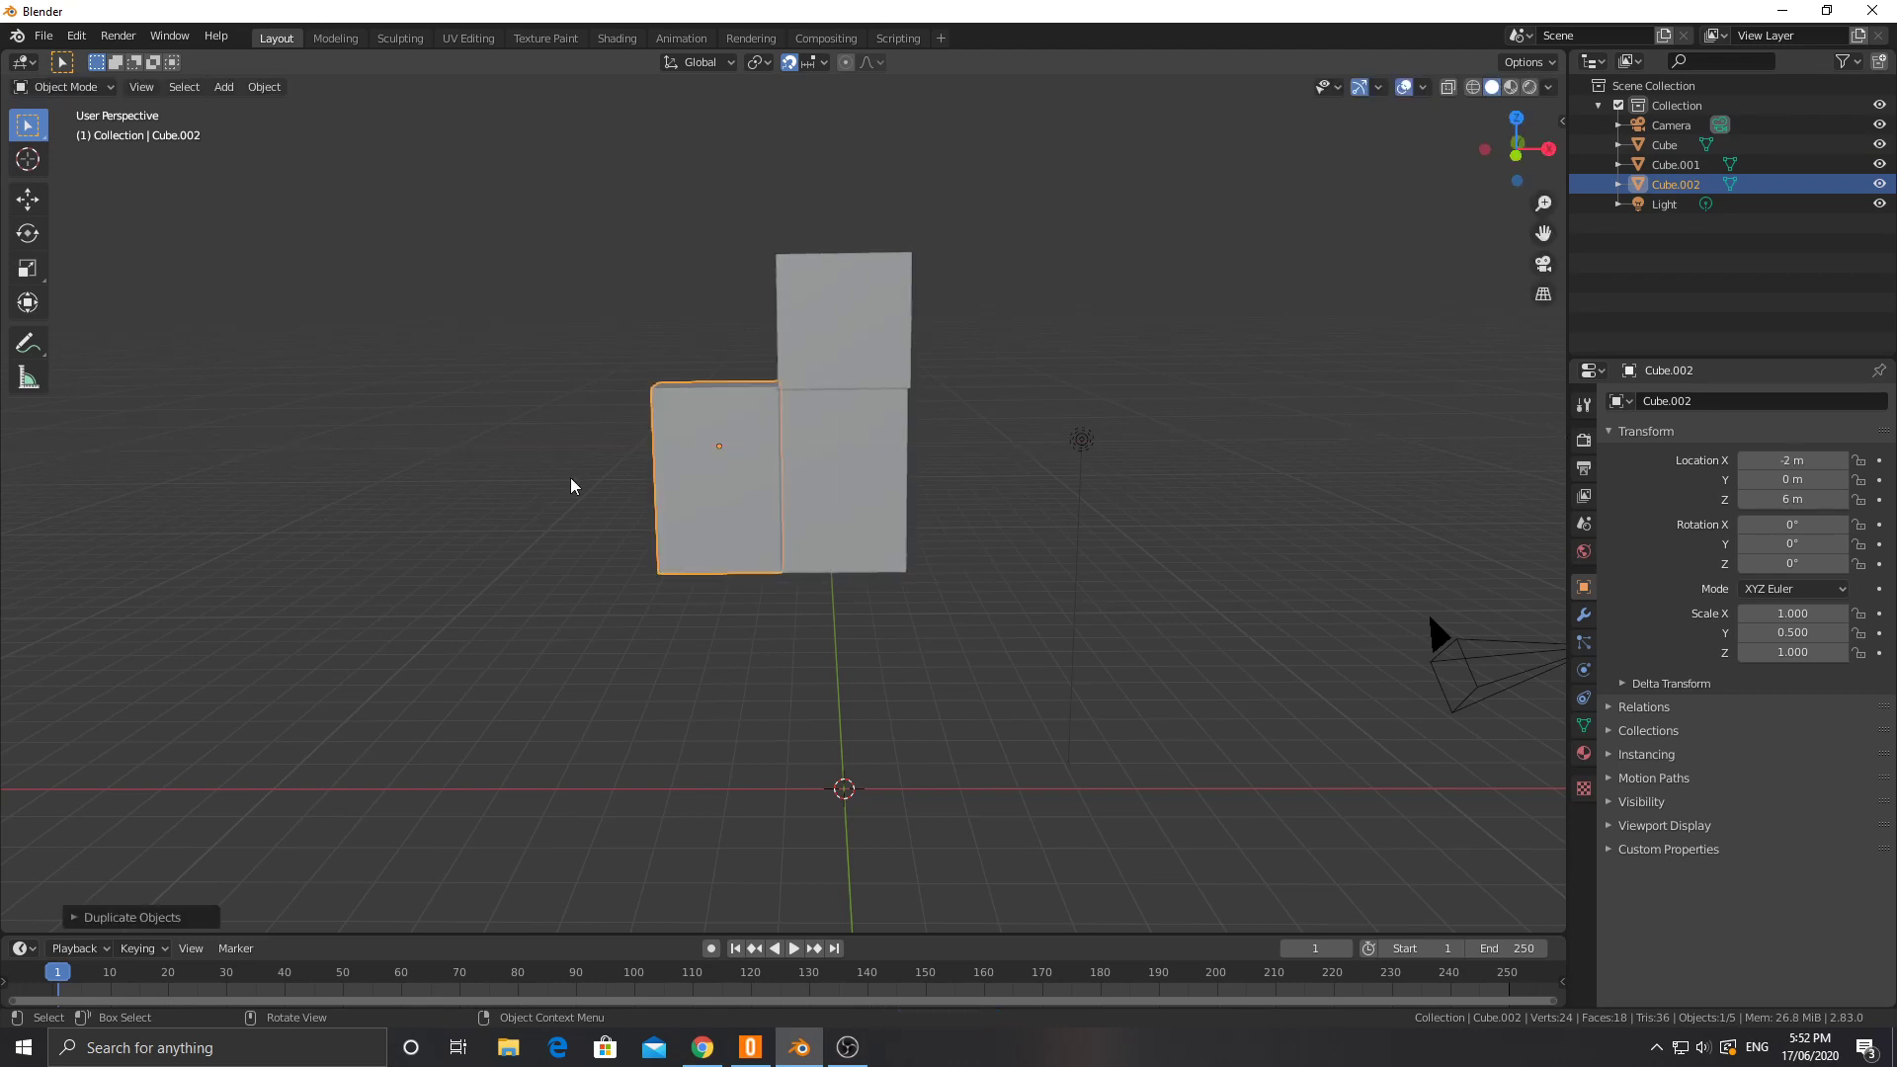
pyautogui.moveTo(549, 480)
pyautogui.mouseDown(button='middle')
pyautogui.moveTo(620, 511)
pyautogui.moveTo(581, 497)
pyautogui.mouseUp(button='middle')
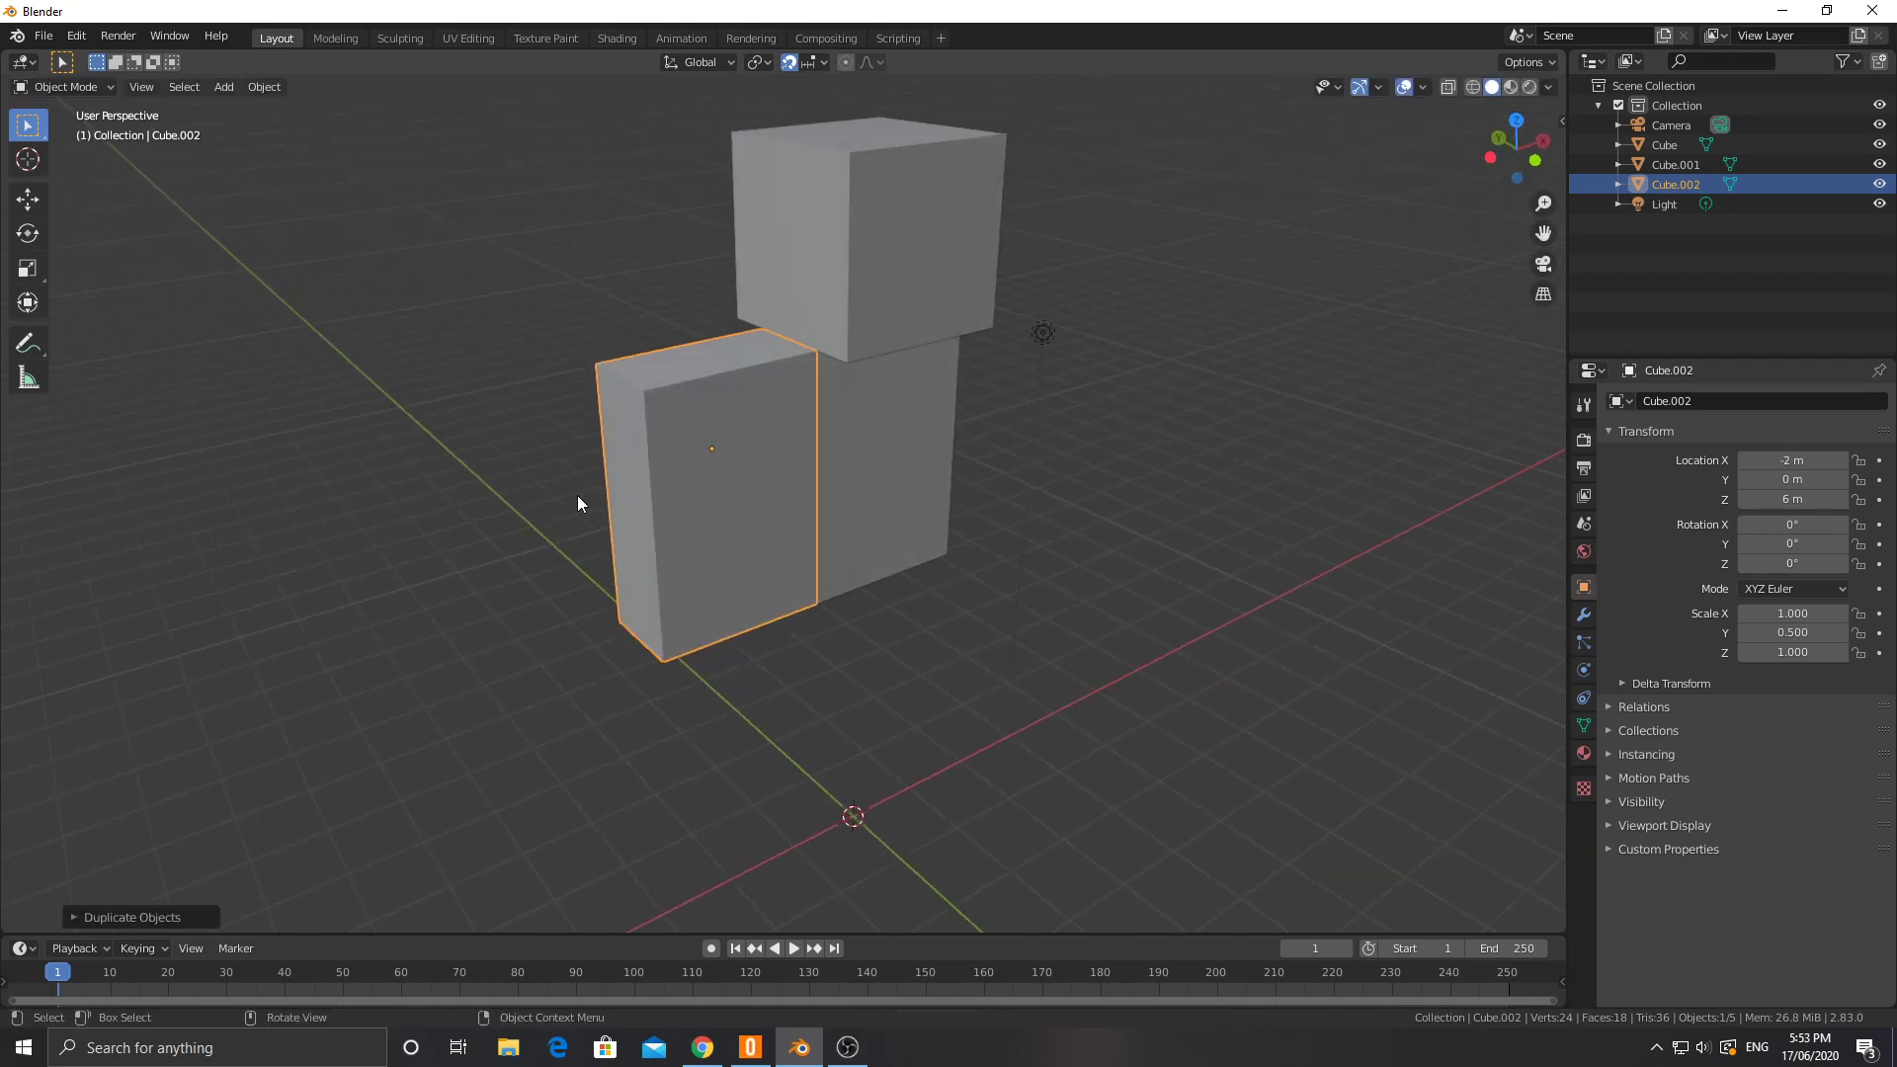
# Step: In Edit Mode, move the copy's left side face 1 m along X to narrow it
pyautogui.press('Tab')
pyautogui.click(150, 87)
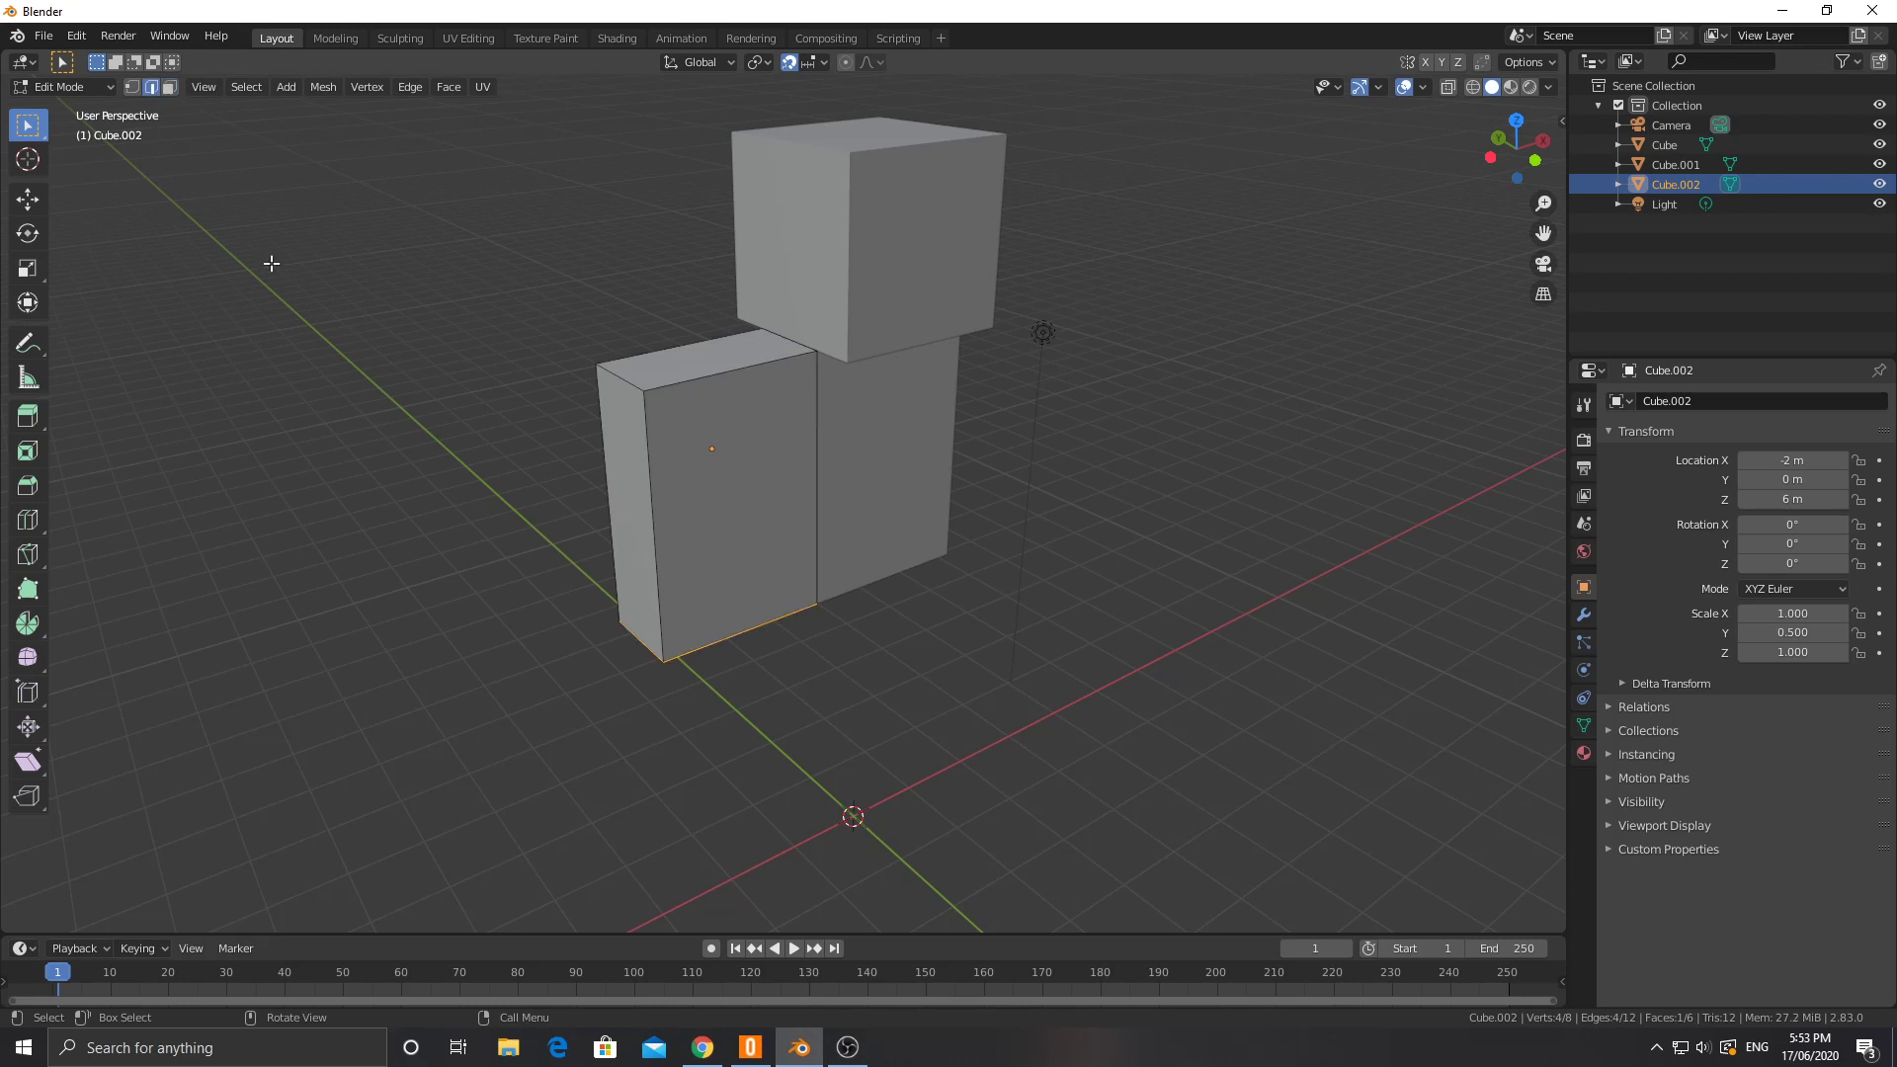
pyautogui.click(640, 479)
pyautogui.click(169, 87)
pyautogui.click(602, 474)
pyautogui.moveTo(715, 536); pyautogui.dragTo(668, 535, button='middle')
pyautogui.press('g')
pyautogui.press('x')
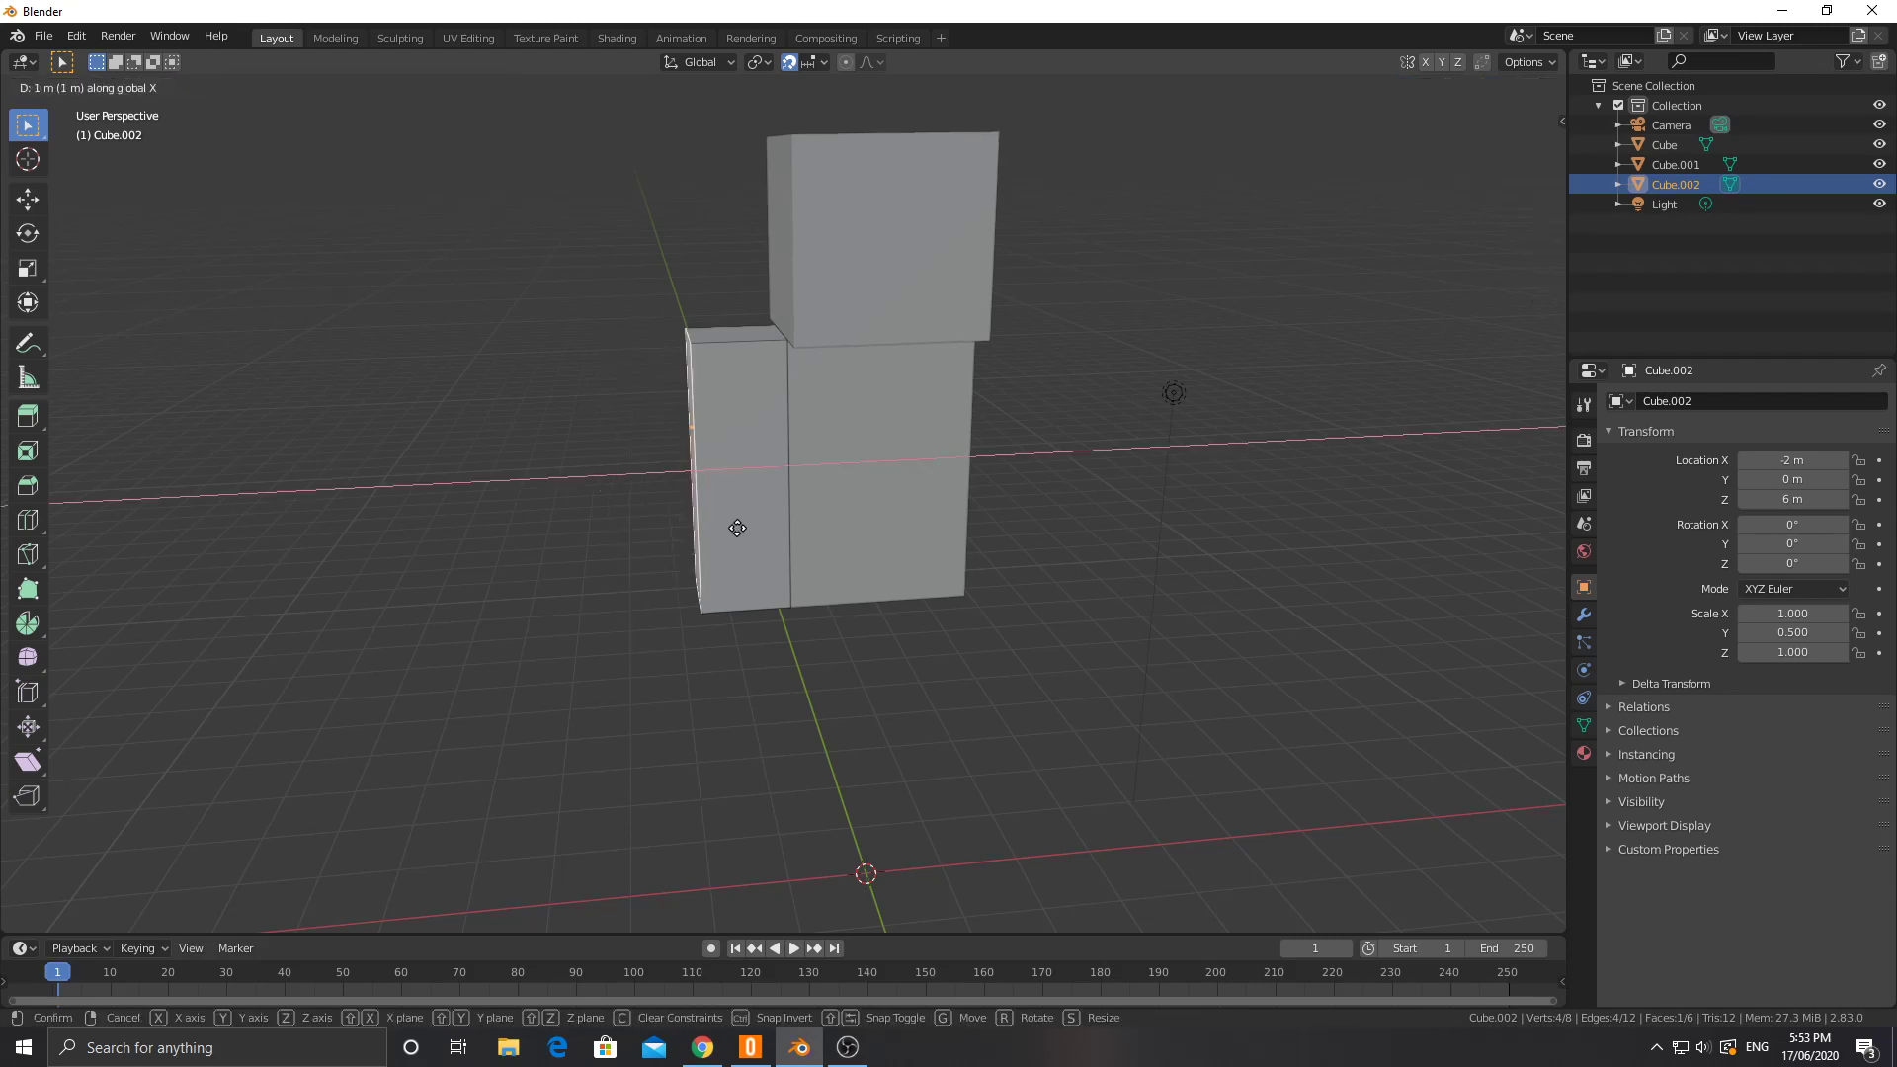
pyautogui.click(739, 526)
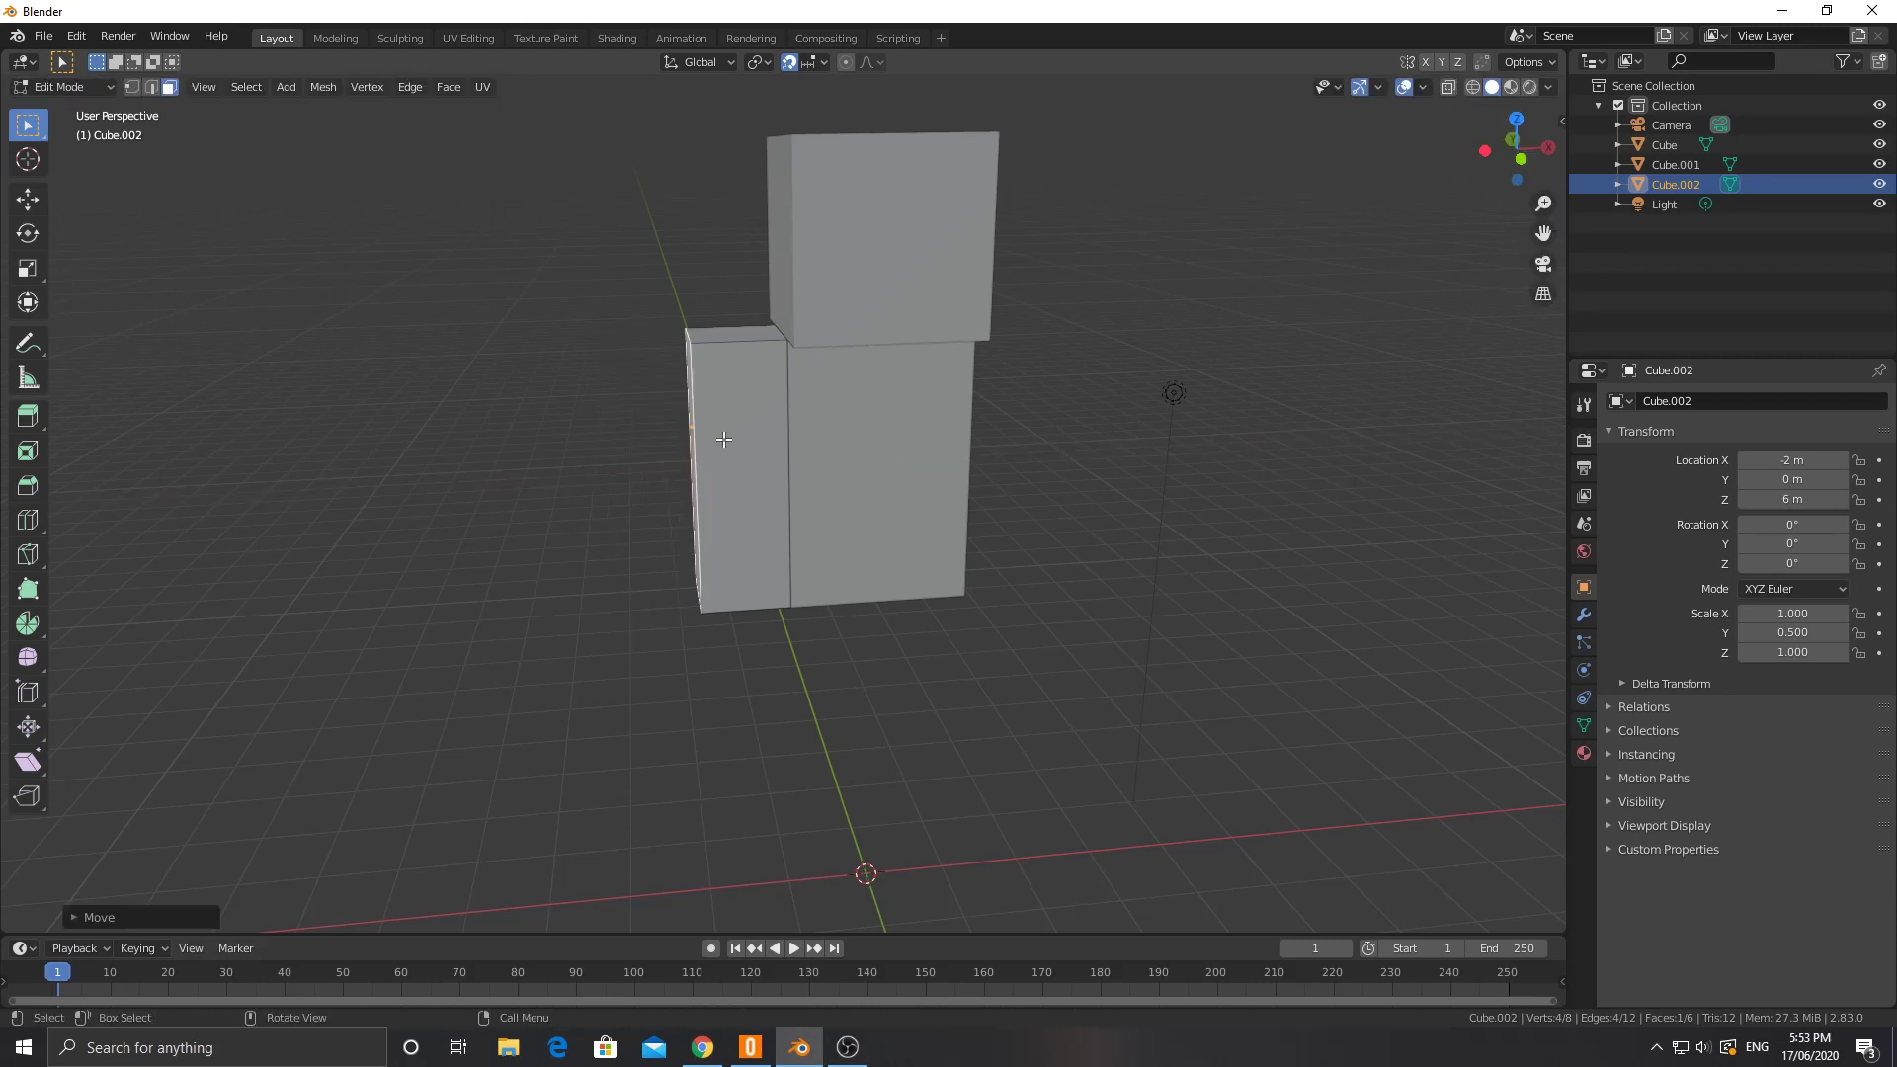
# Step: Narrow the arm box a further 0.5 m along X
pyautogui.scroll(3, 723, 439)
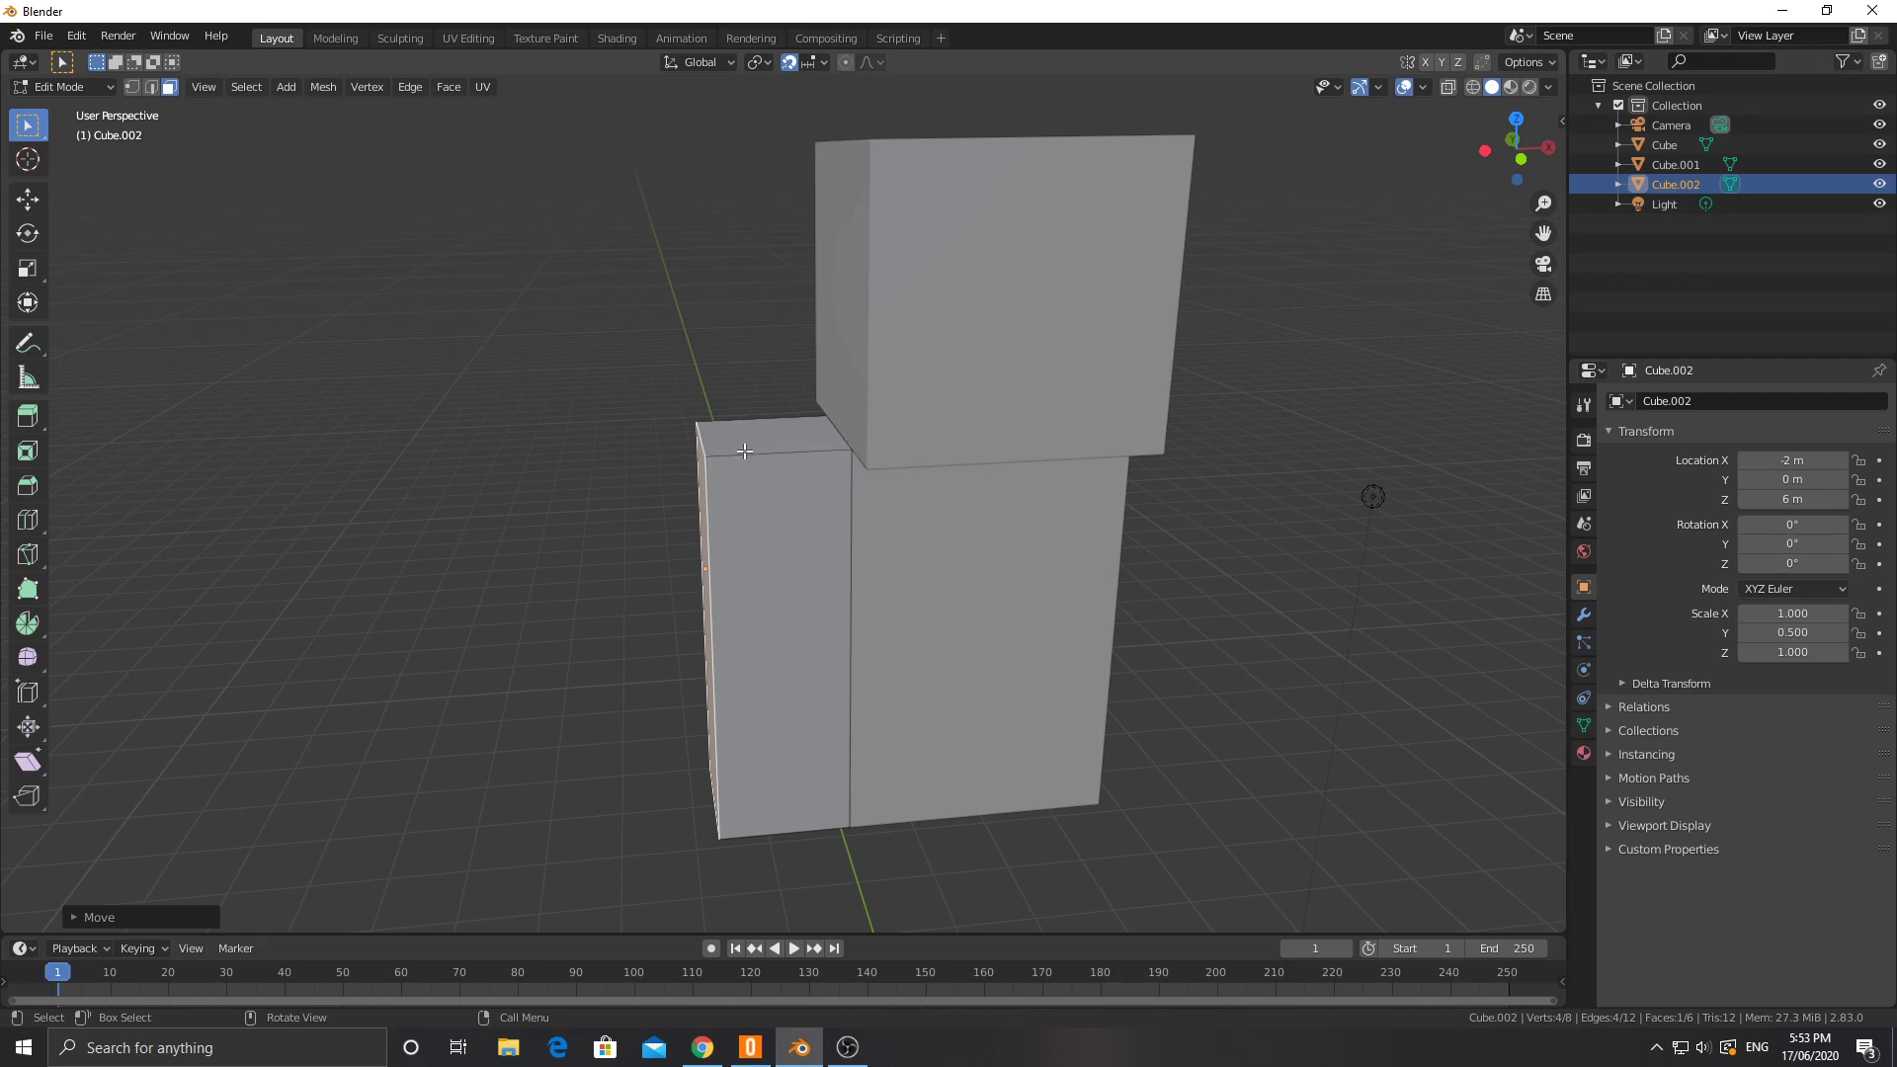
pyautogui.moveTo(711, 500); pyautogui.dragTo(746, 483, button='middle')
pyautogui.press('g')
pyautogui.press('x')
pyautogui.write('0.5')
pyautogui.press('Return')
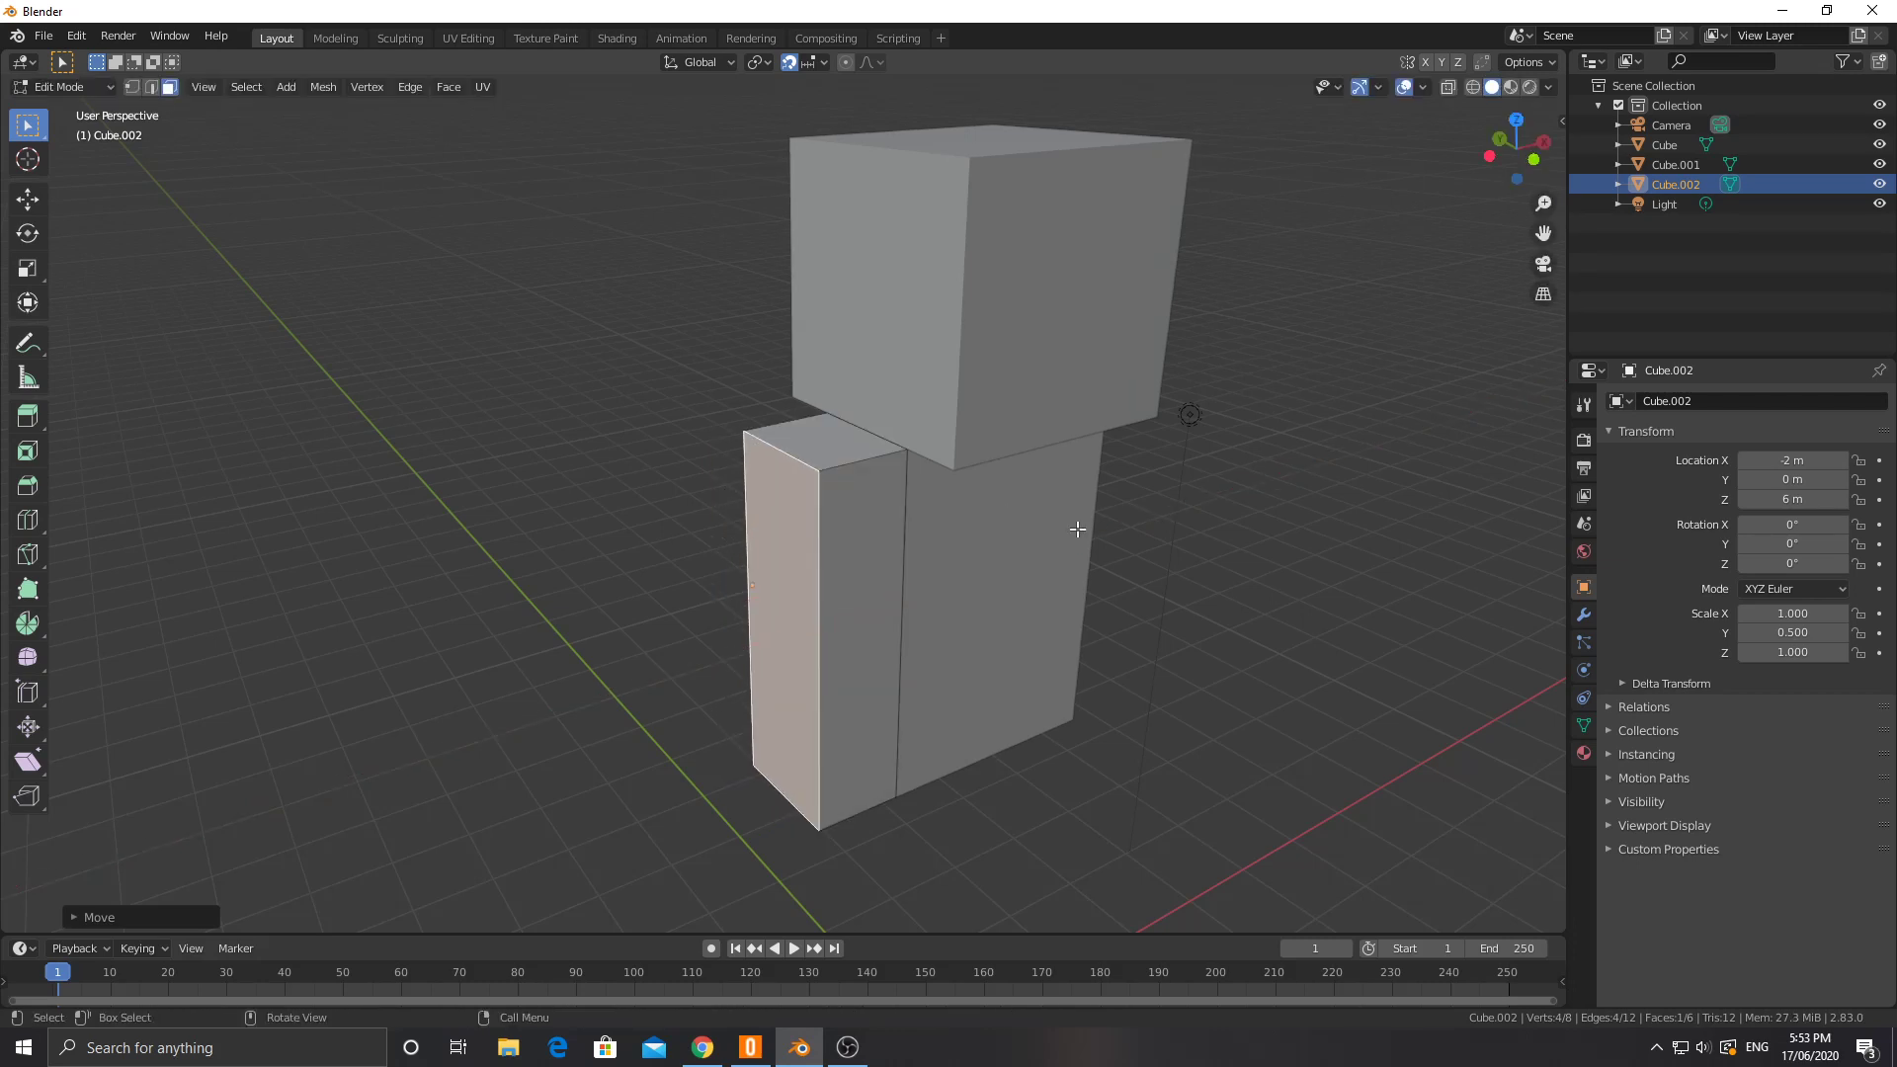
pyautogui.moveTo(1097, 537); pyautogui.dragTo(967, 508, button='middle')
# Step: Return to Object Mode and duplicate the thin arm box
pyautogui.press('Tab')
pyautogui.scroll(-2, 784, 482)
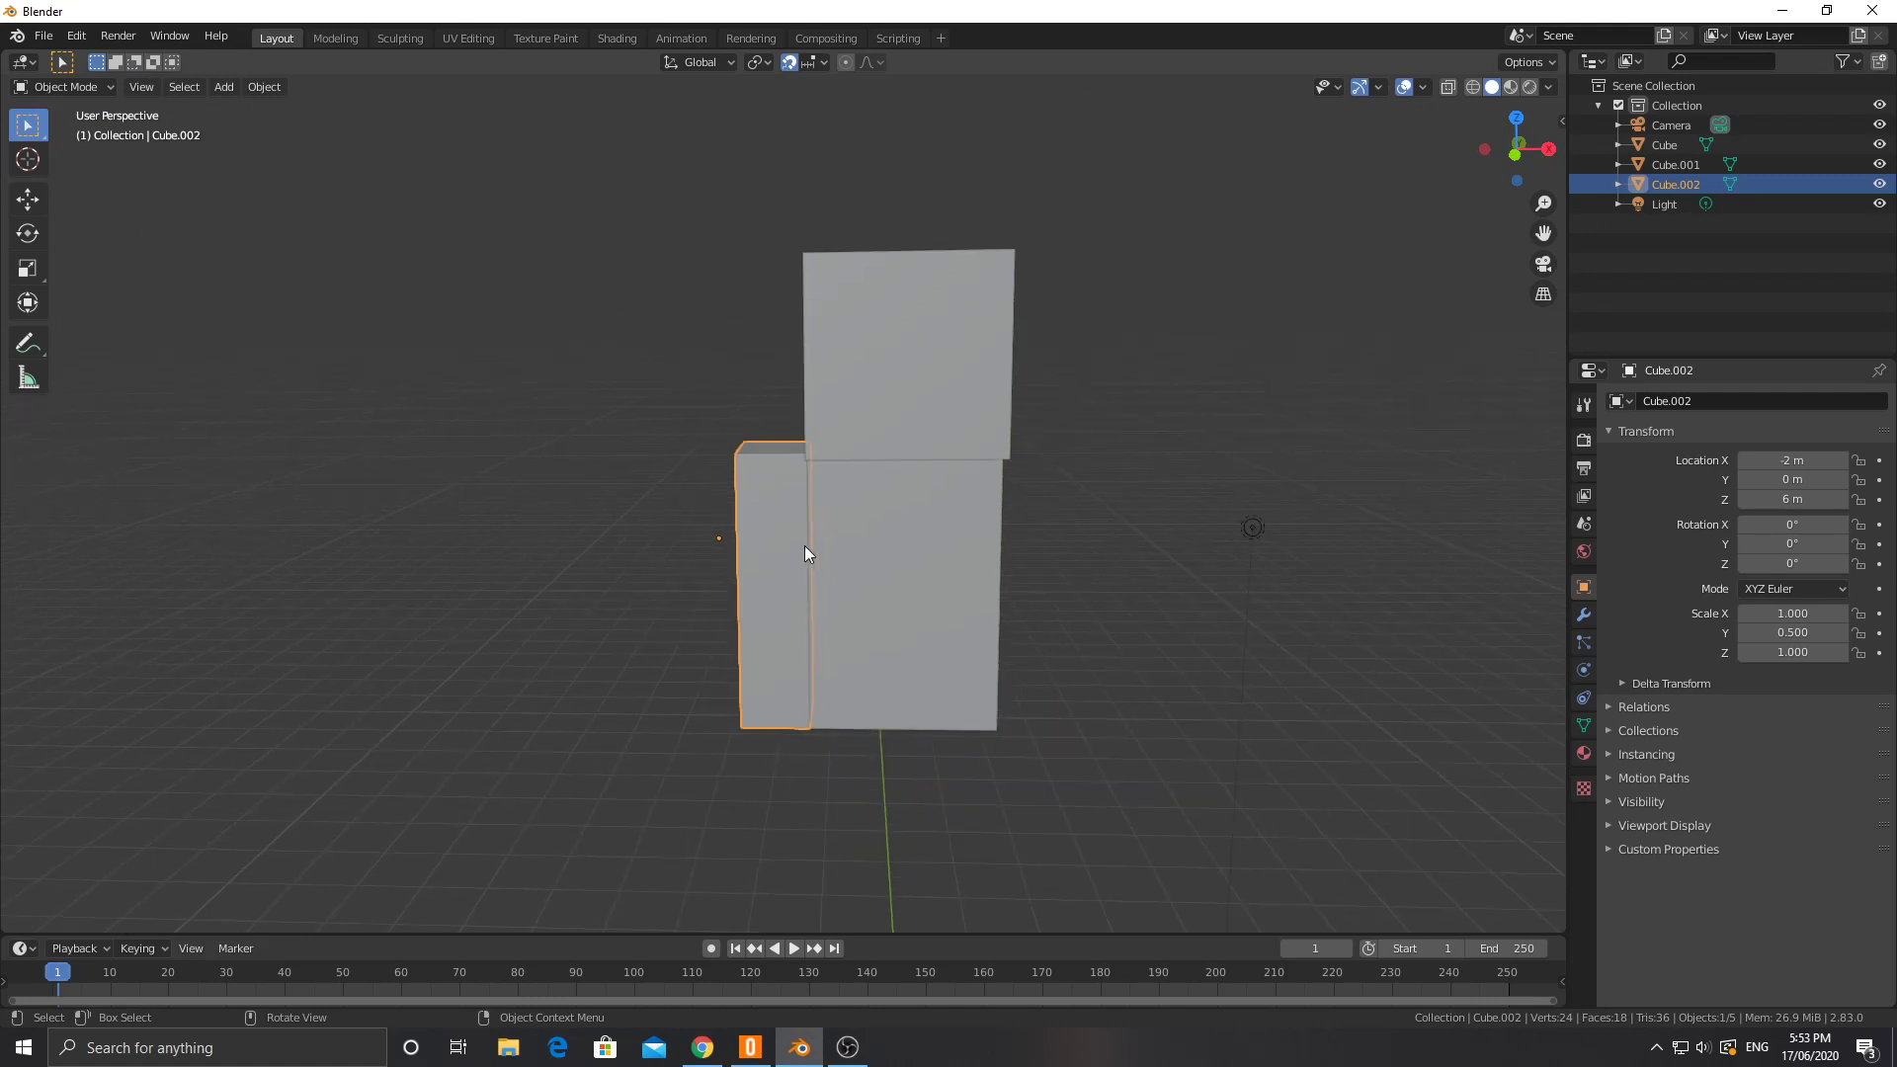
pyautogui.hotkey('shift', 'd')
# Step: Place the arm copy on the right side of the body along X
pyautogui.press('x')
pyautogui.click(1037, 559)
pyautogui.moveTo(1047, 560)
pyautogui.mouseDown(button='middle')
pyautogui.moveTo(1115, 567)
pyautogui.moveTo(1082, 567)
pyautogui.mouseUp(button='middle')
pyautogui.scroll(3, 1136, 578)
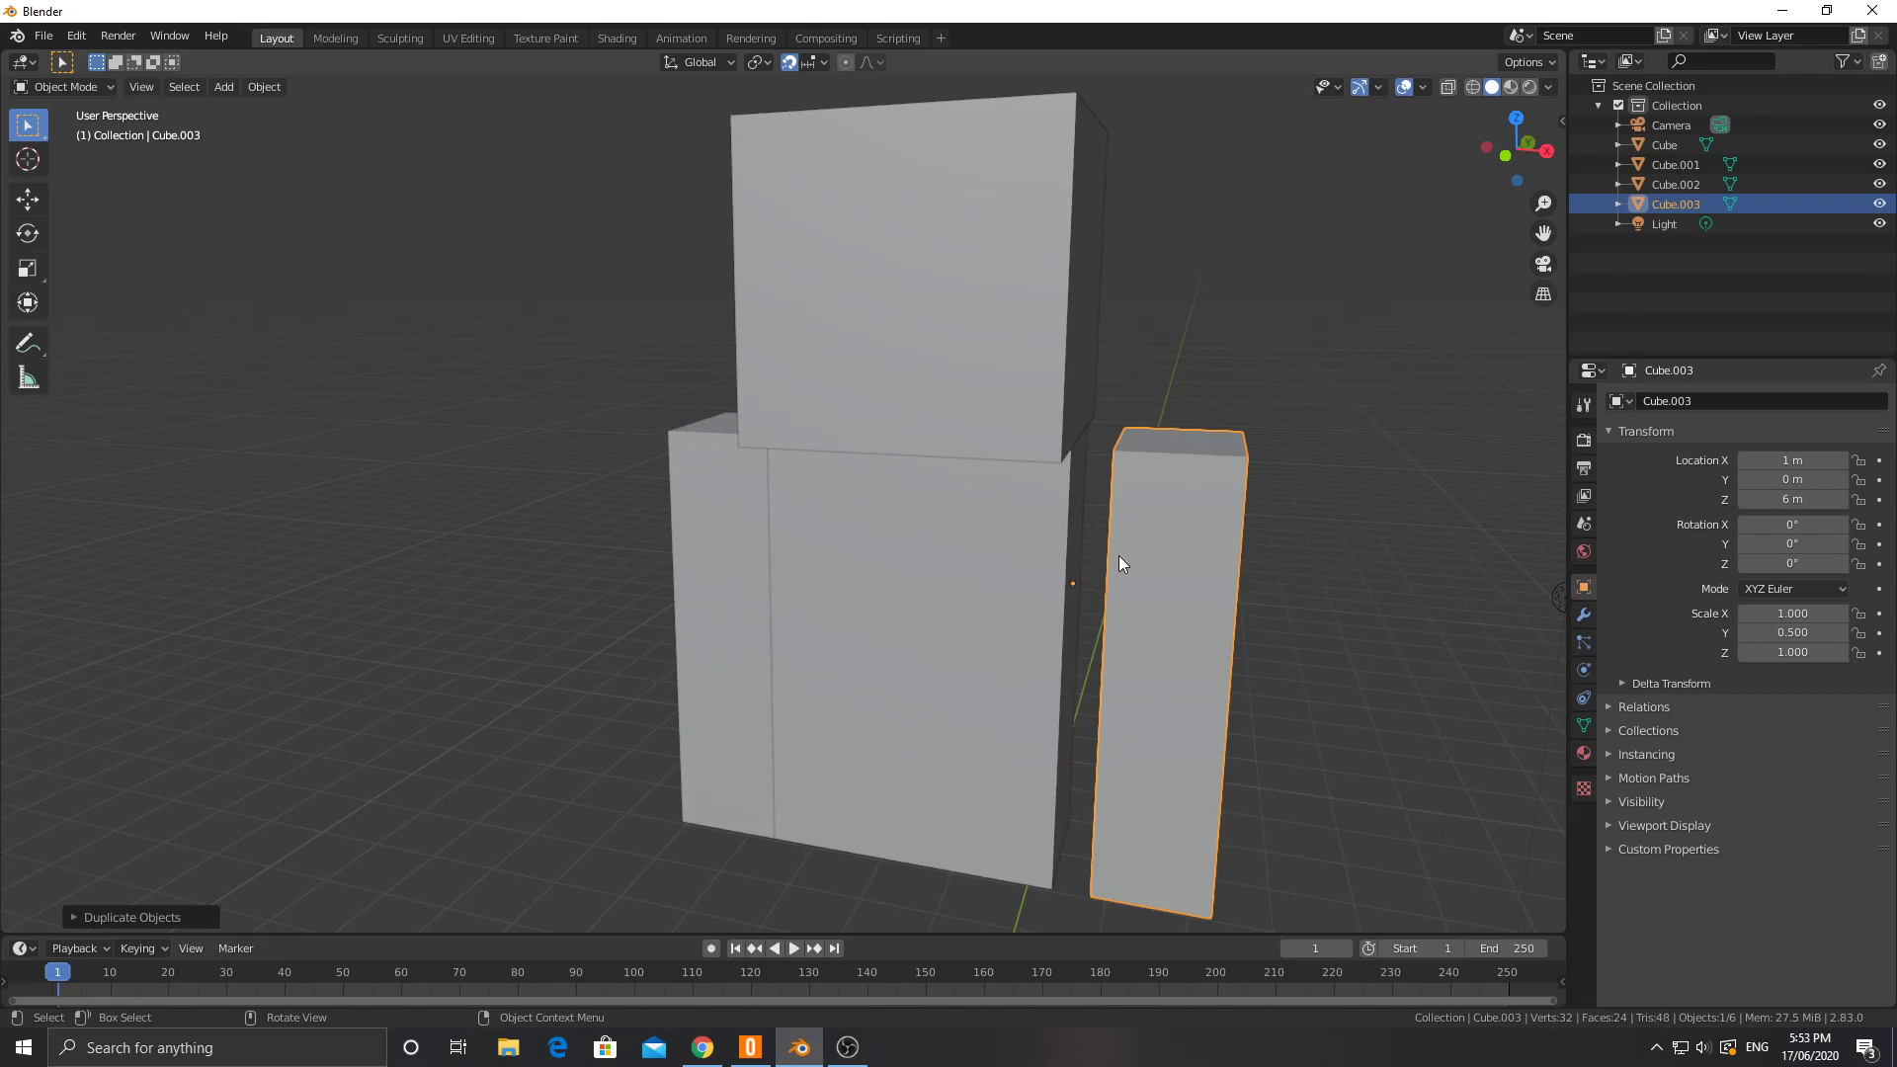
# Step: Try moving the right arm -0.25 m along X, then undo it
pyautogui.press('g')
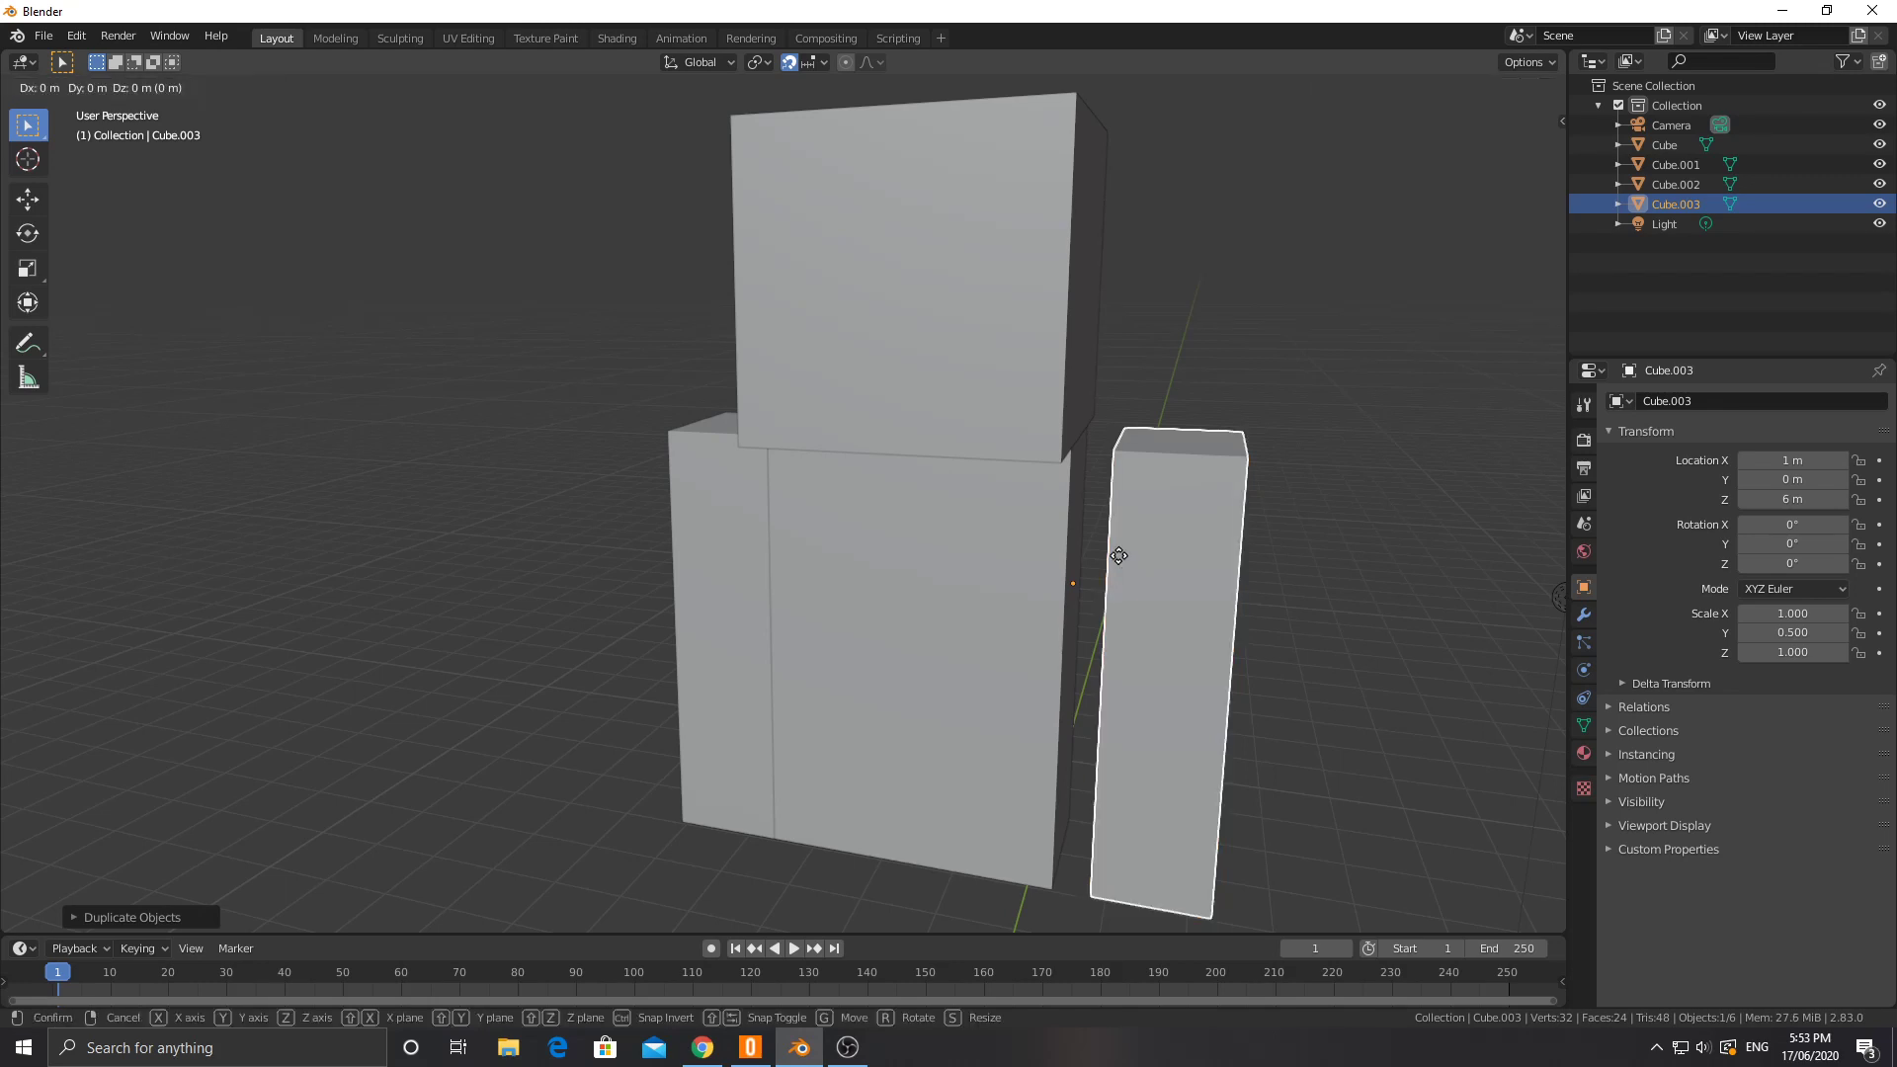
pyautogui.press('x')
pyautogui.press('-')
pyautogui.write('.25')
pyautogui.press('Return')
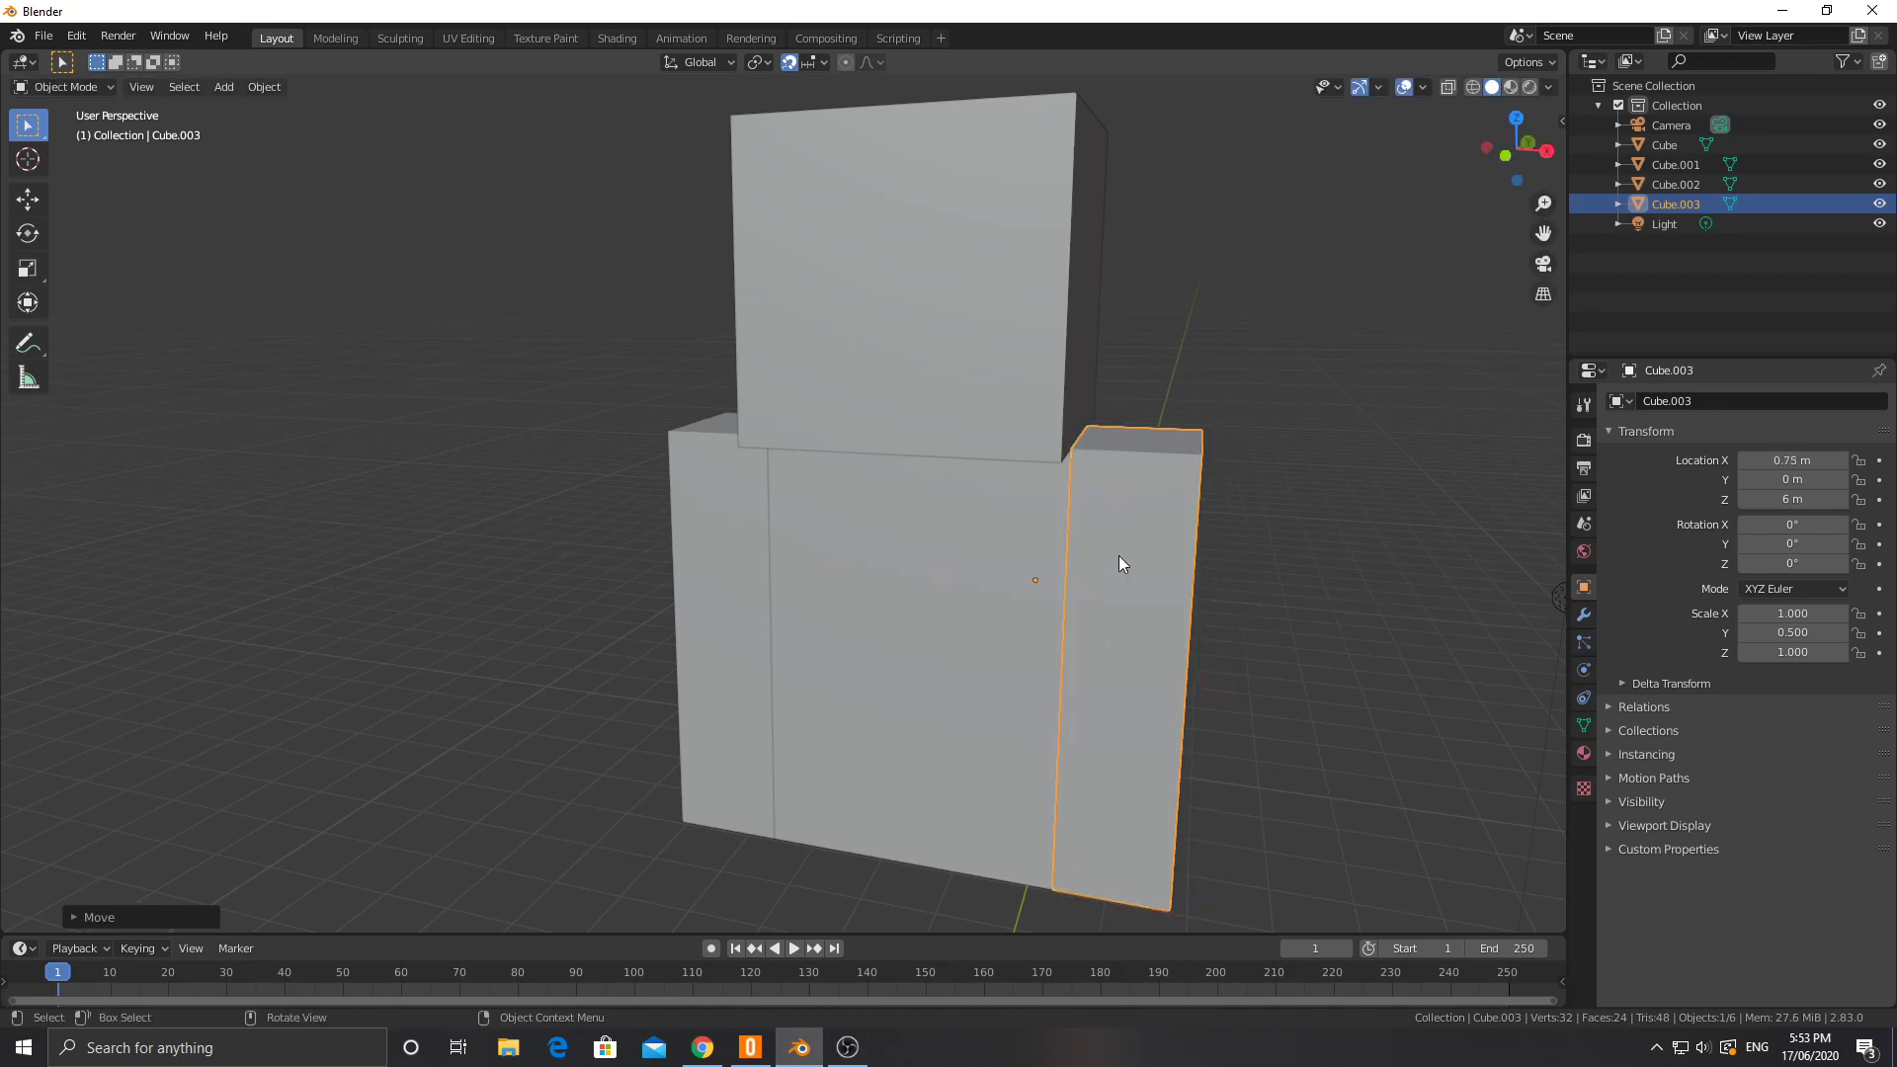
pyautogui.hotkey('ctrl', 'z')
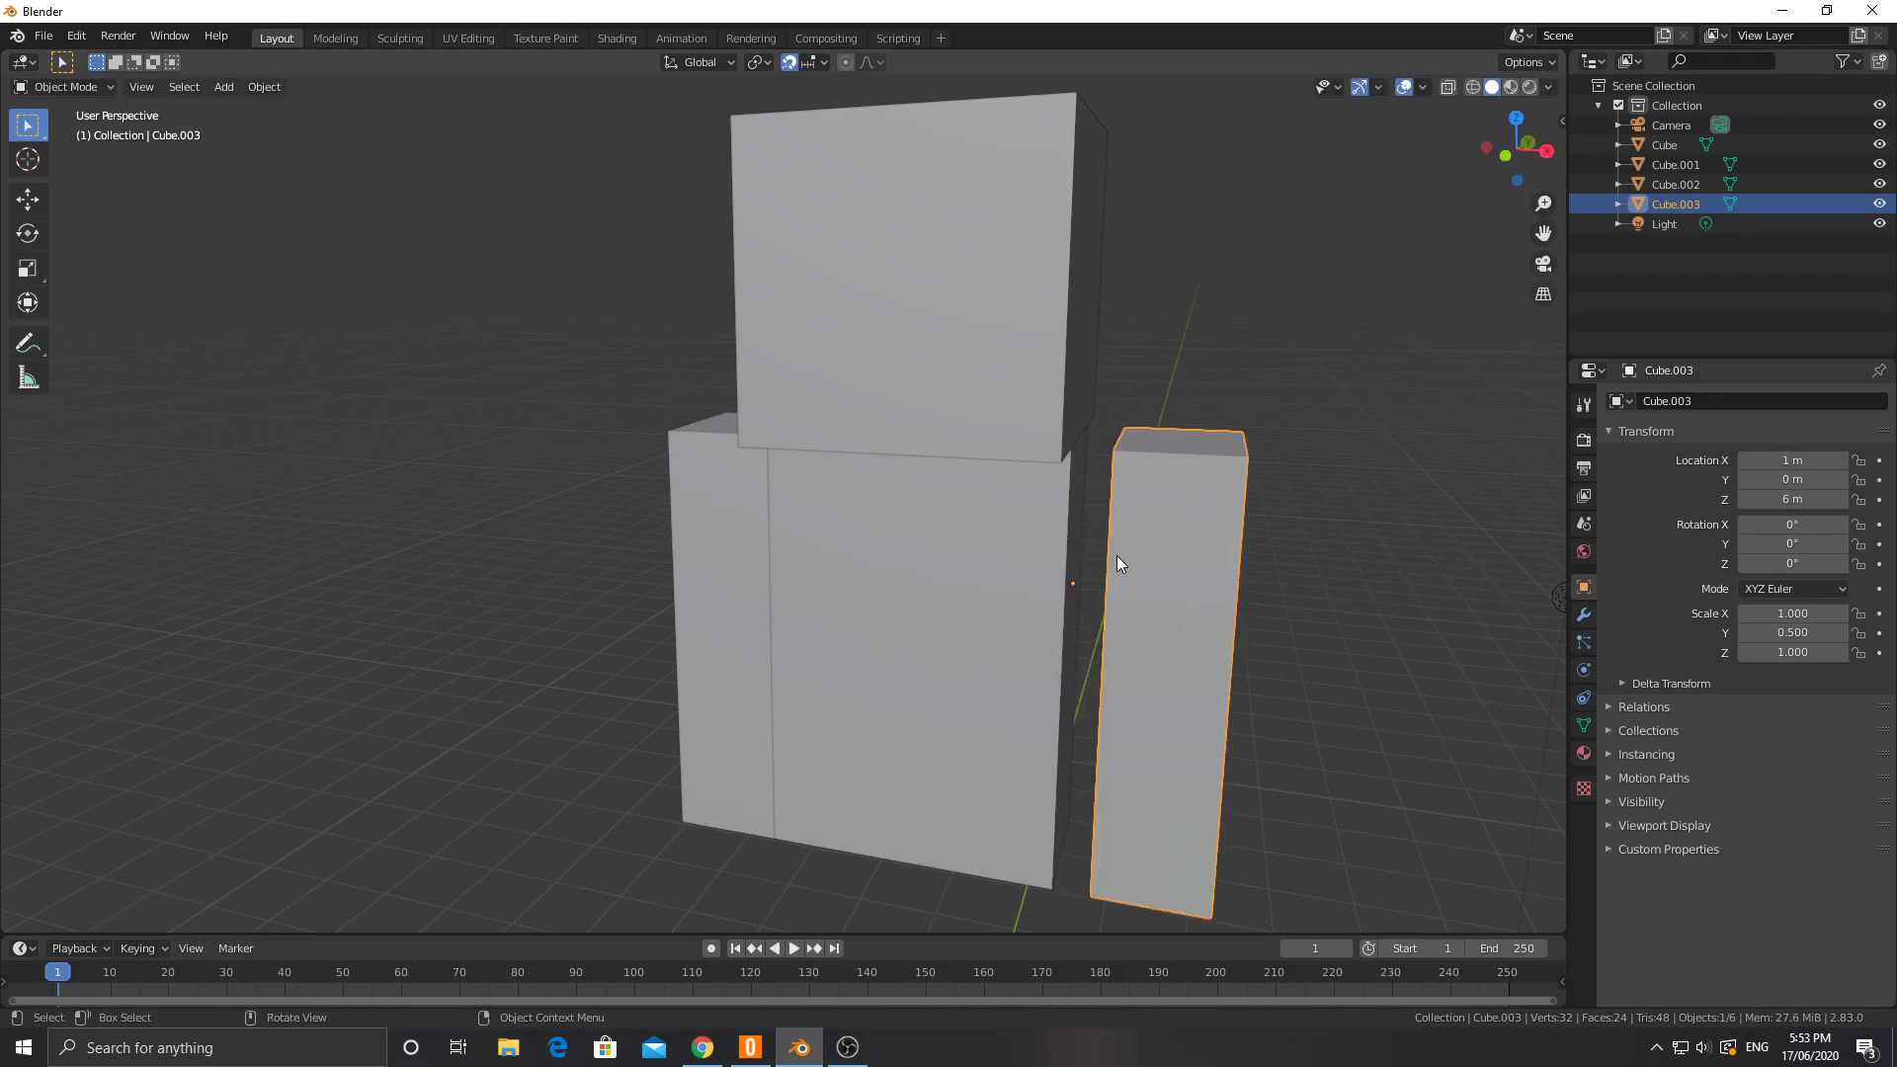
# Step: Set Snap To to Vertex and snap the right arm flush against the body at X 0.75 m
pyautogui.click(822, 64)
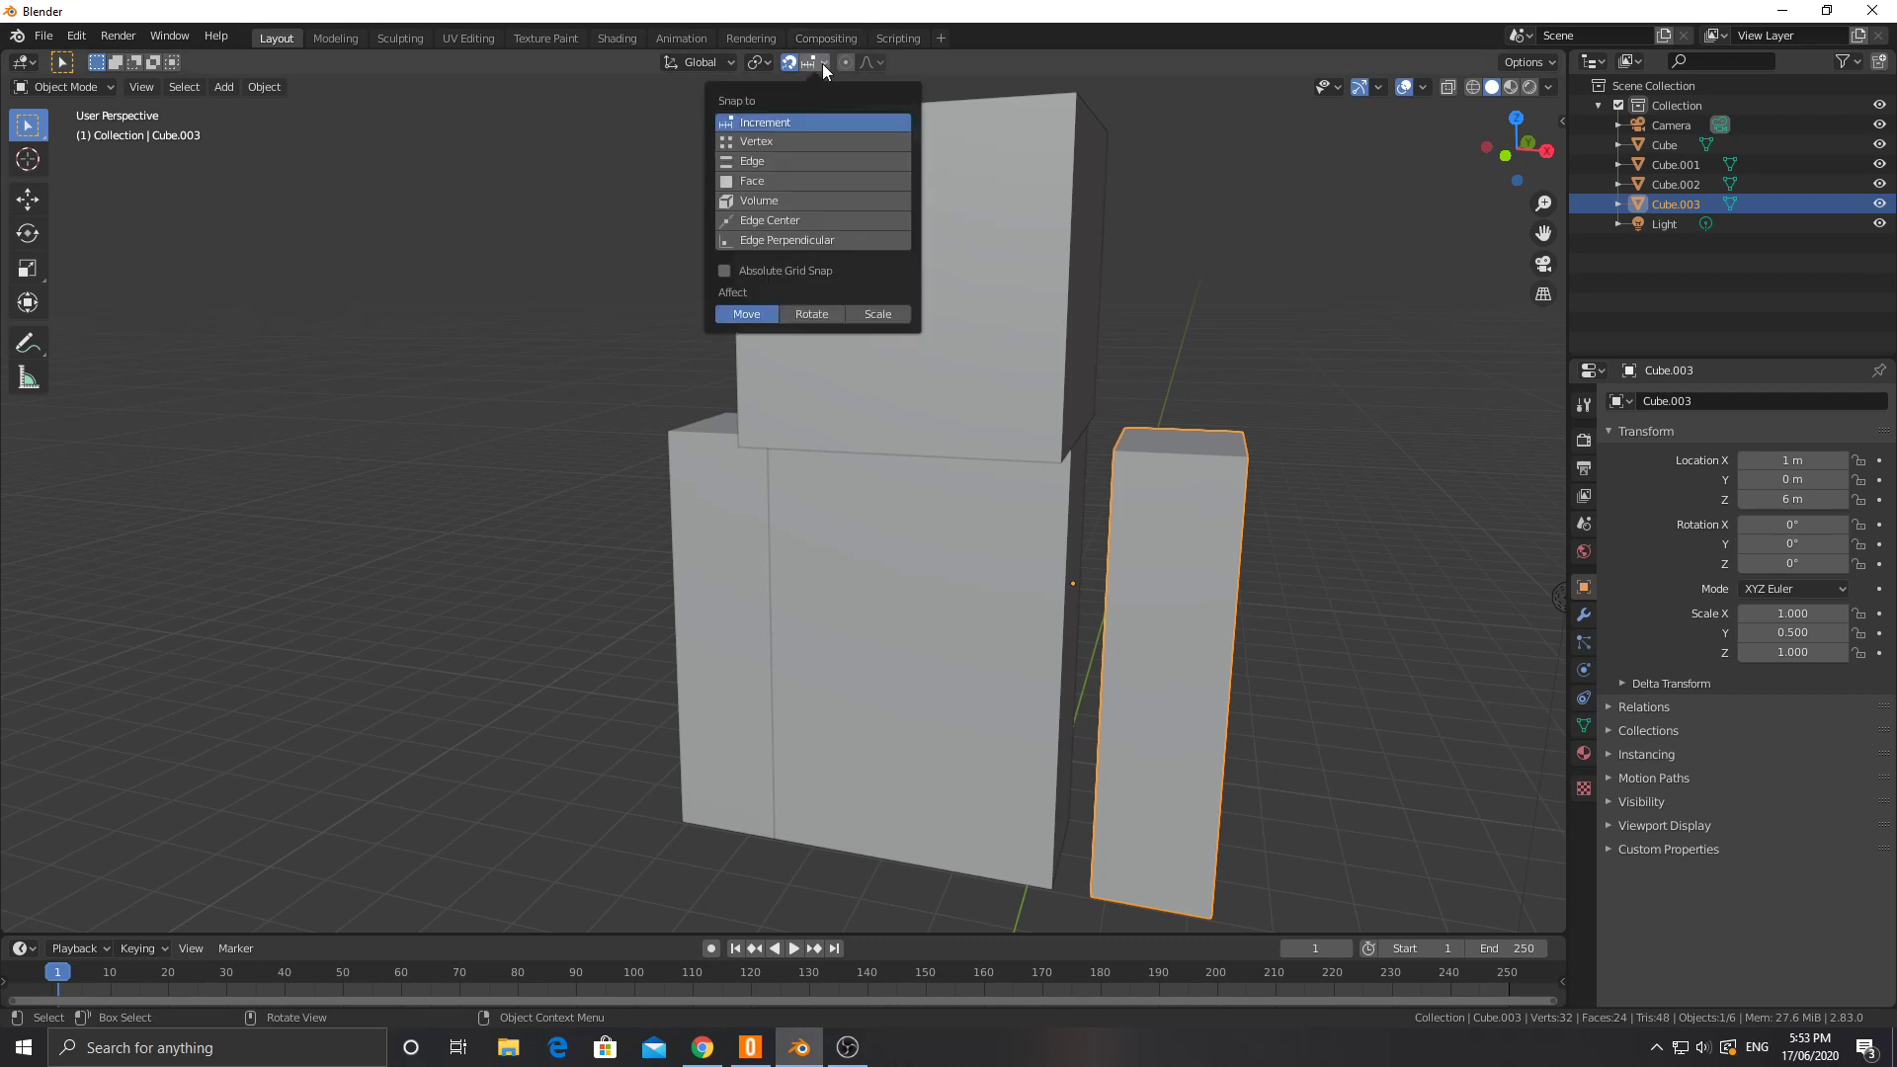
pyautogui.click(751, 141)
pyautogui.moveTo(1105, 388); pyautogui.dragTo(944, 411, button='middle')
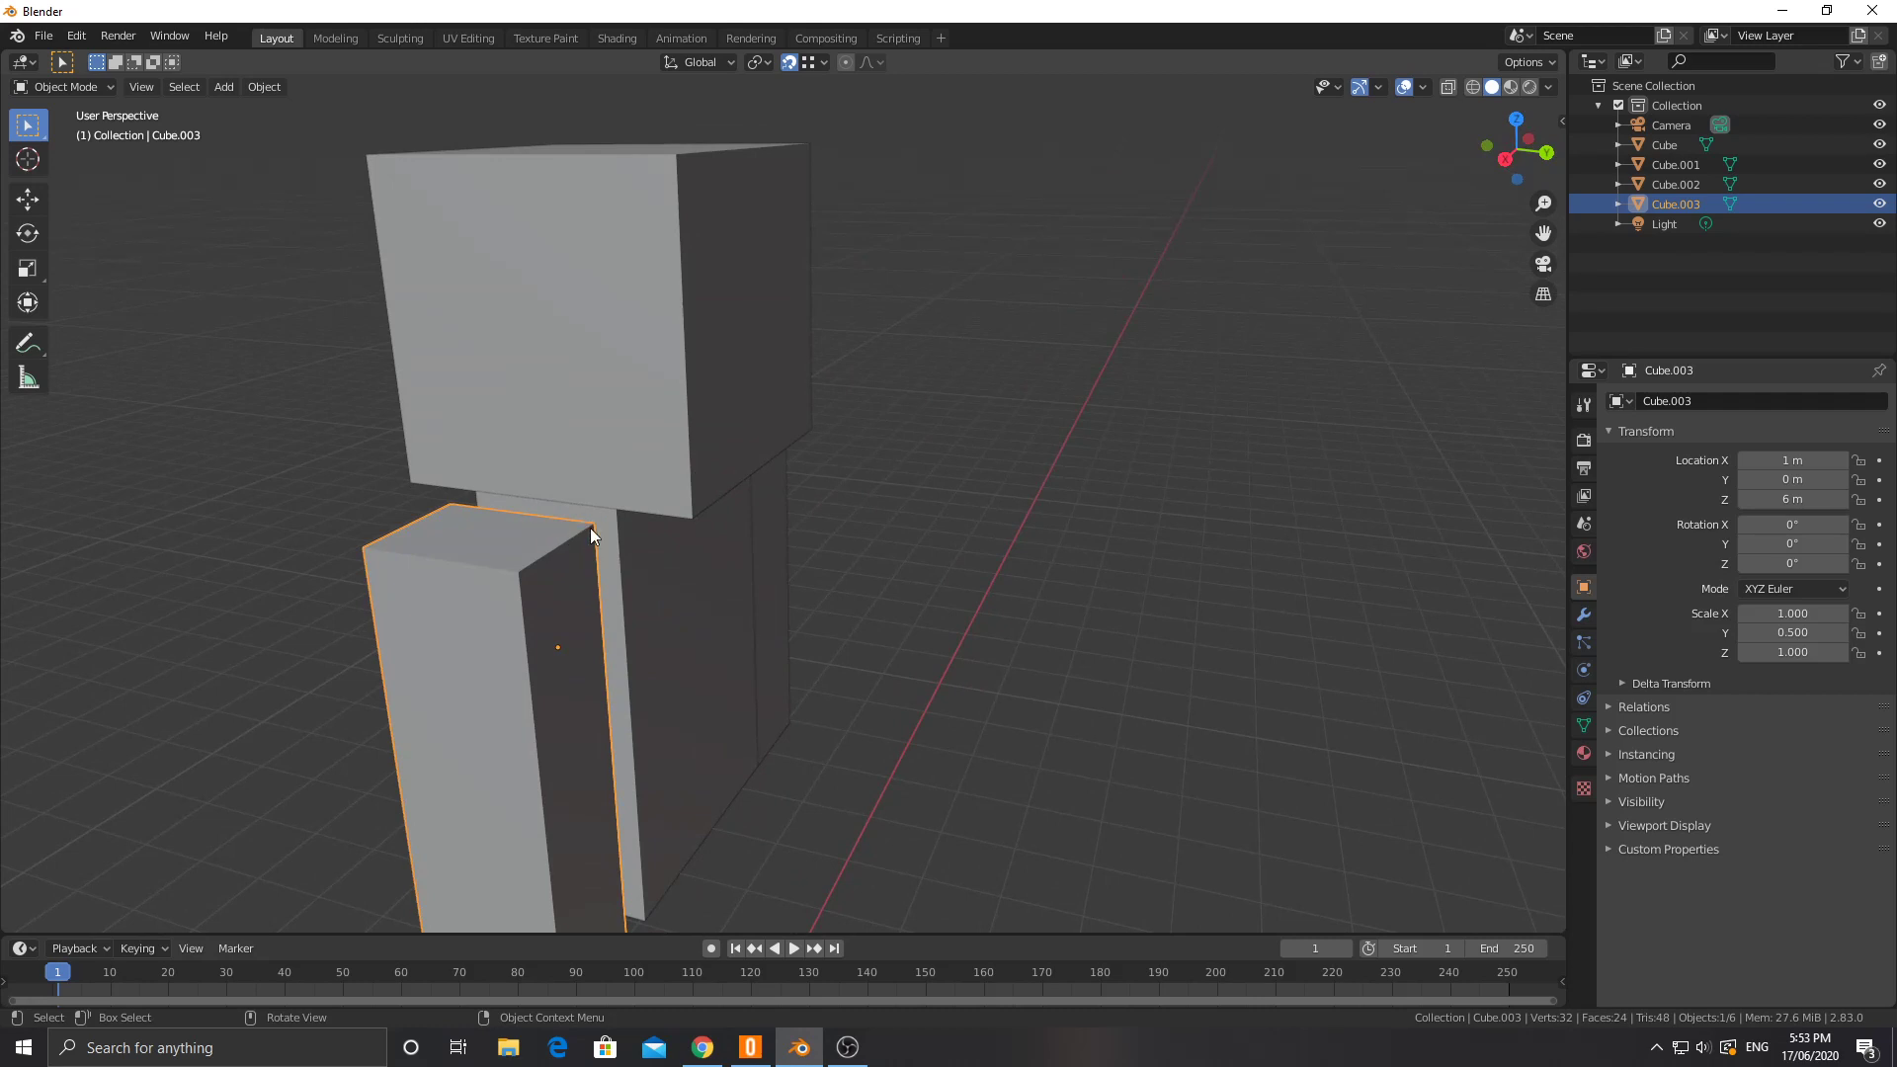
pyautogui.moveTo(589, 526); pyautogui.dragTo(611, 512)
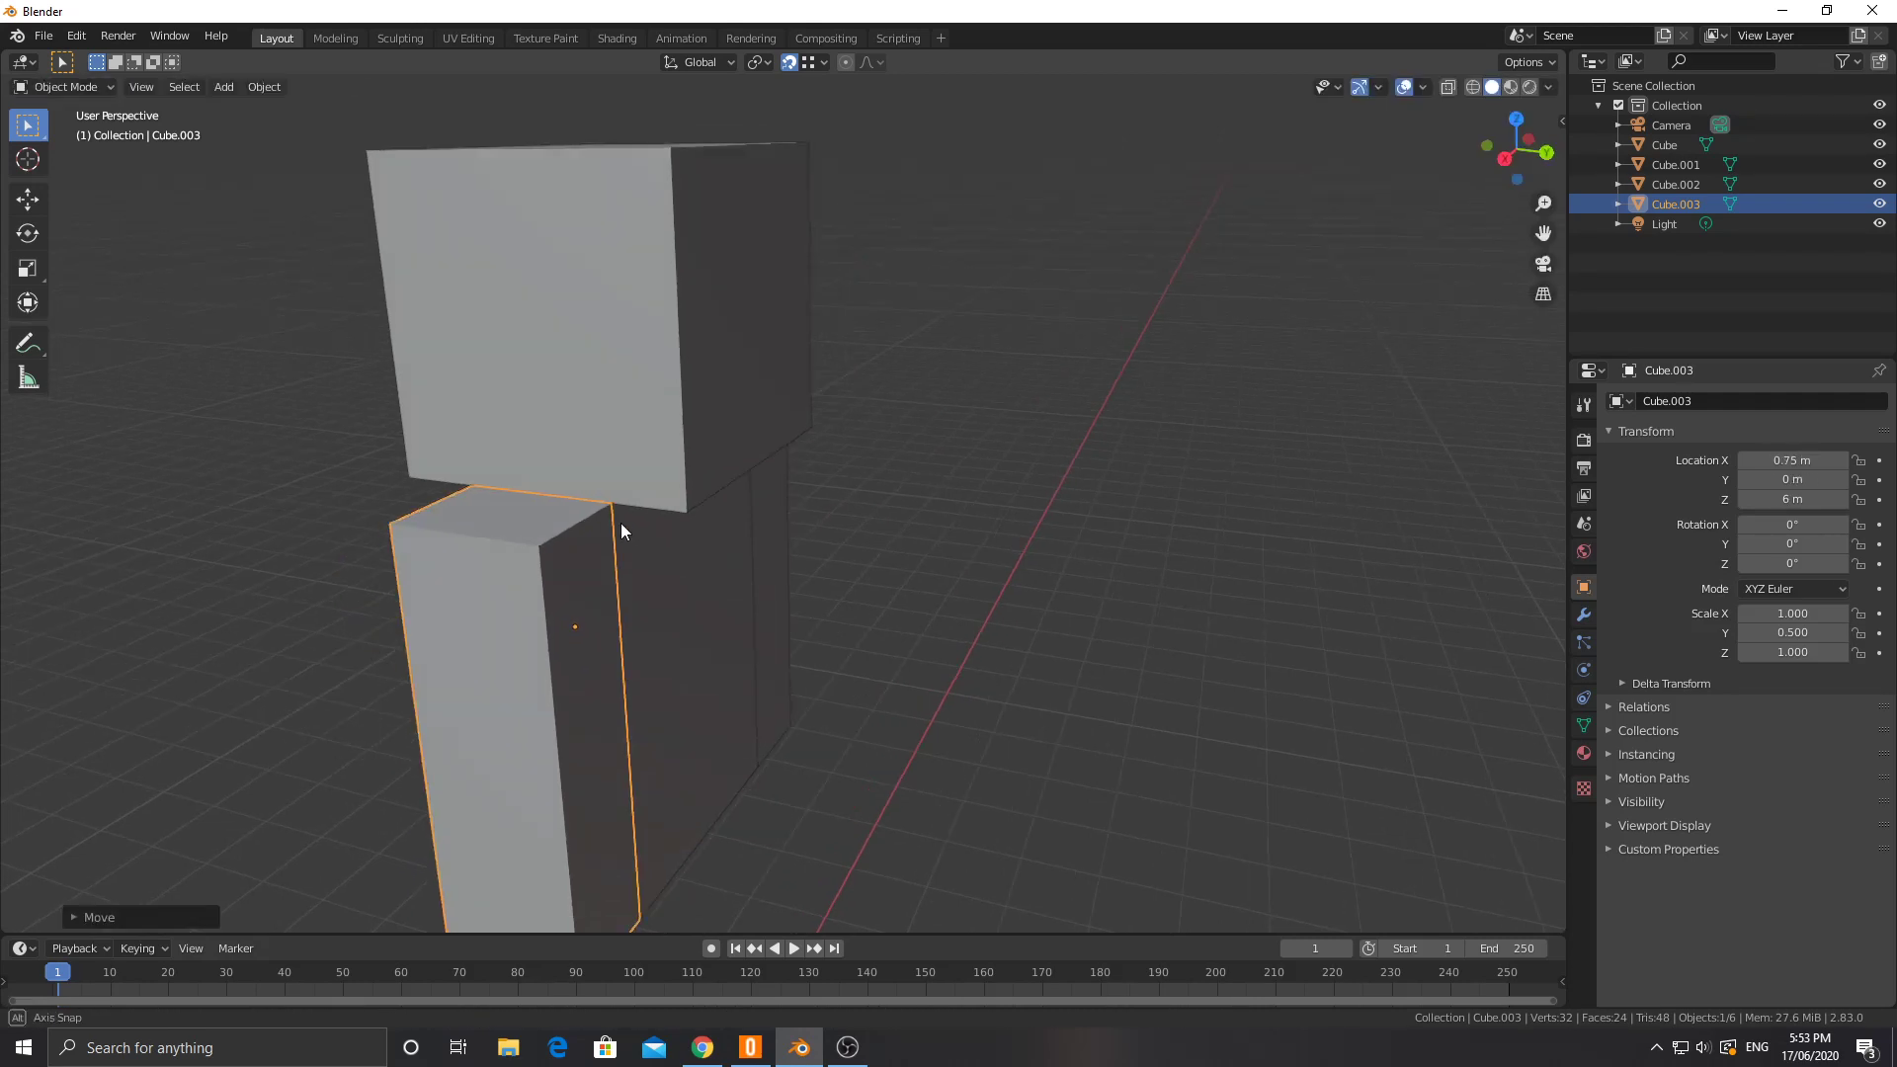
pyautogui.moveTo(611, 516); pyautogui.dragTo(718, 526, button='middle')
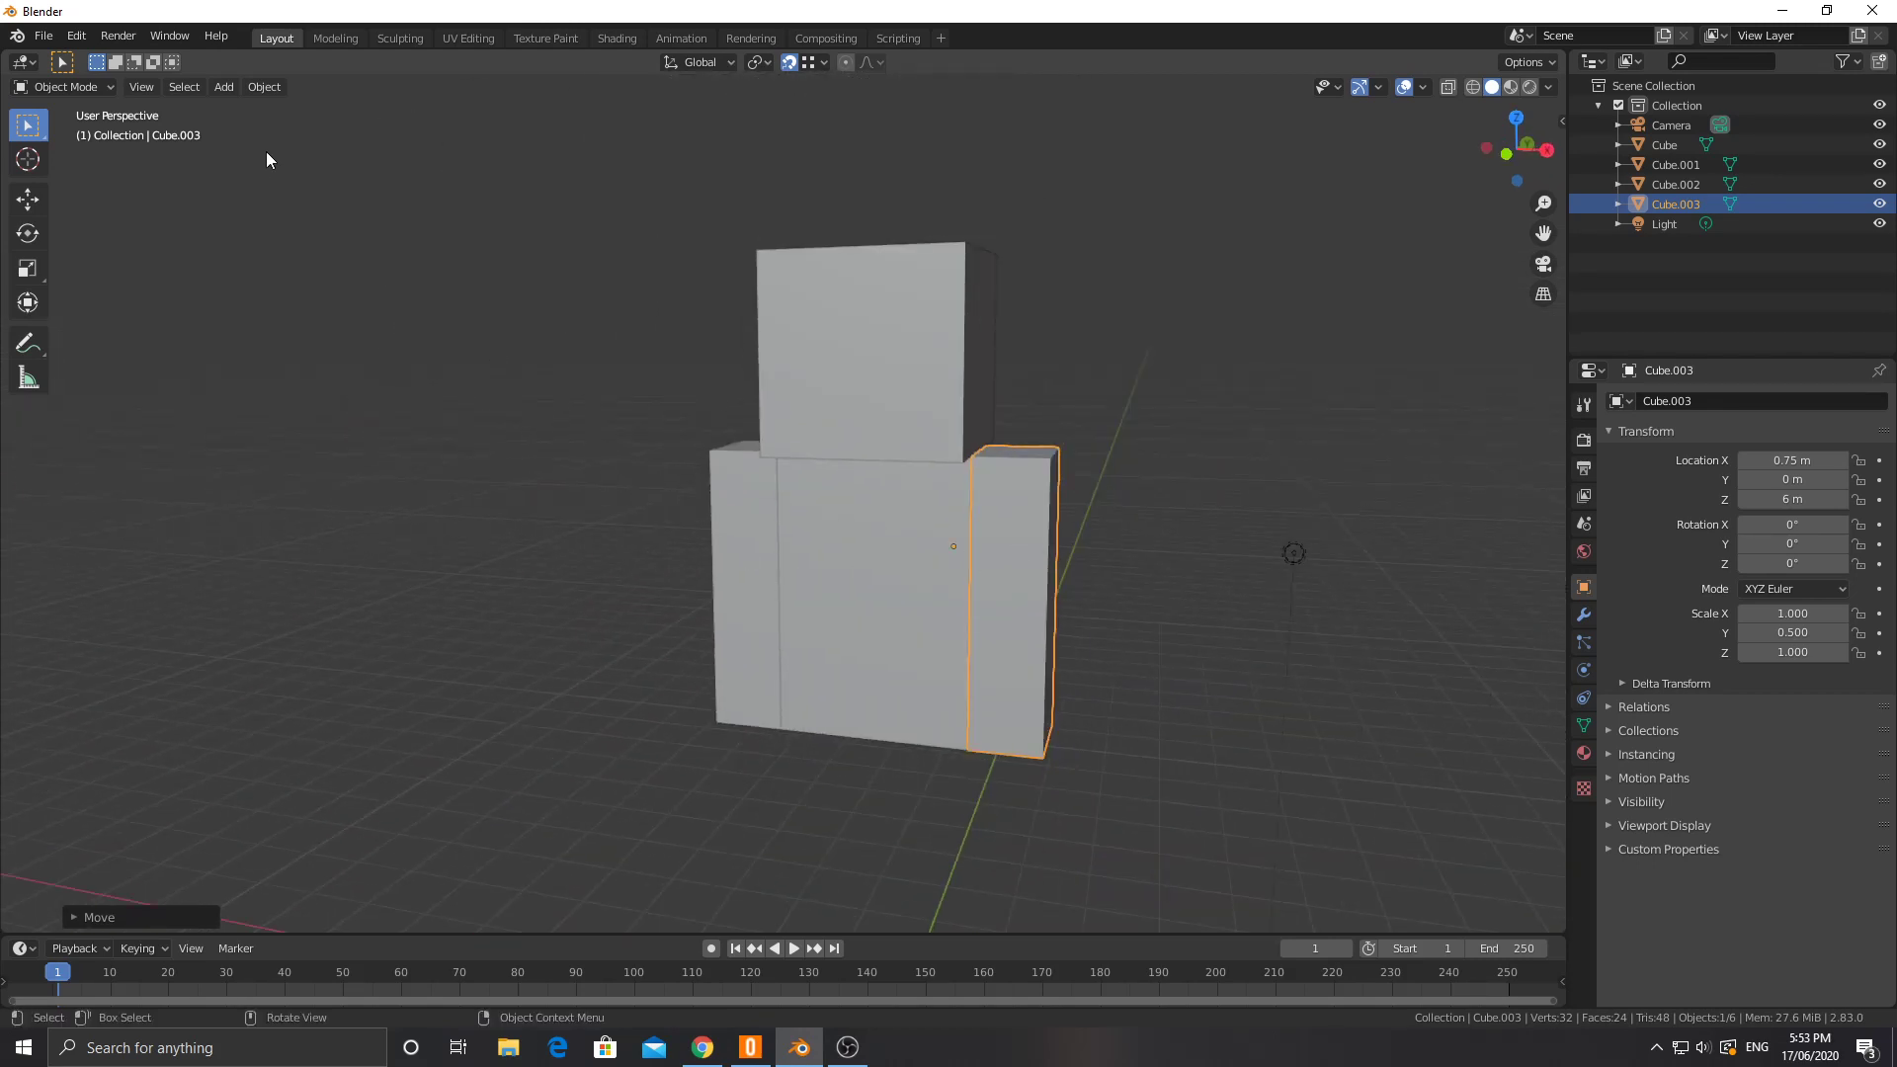
# Step: Add a new cube at the scene origin and change the snapping target
pyautogui.click(223, 87)
pyautogui.moveTo(225, 106)
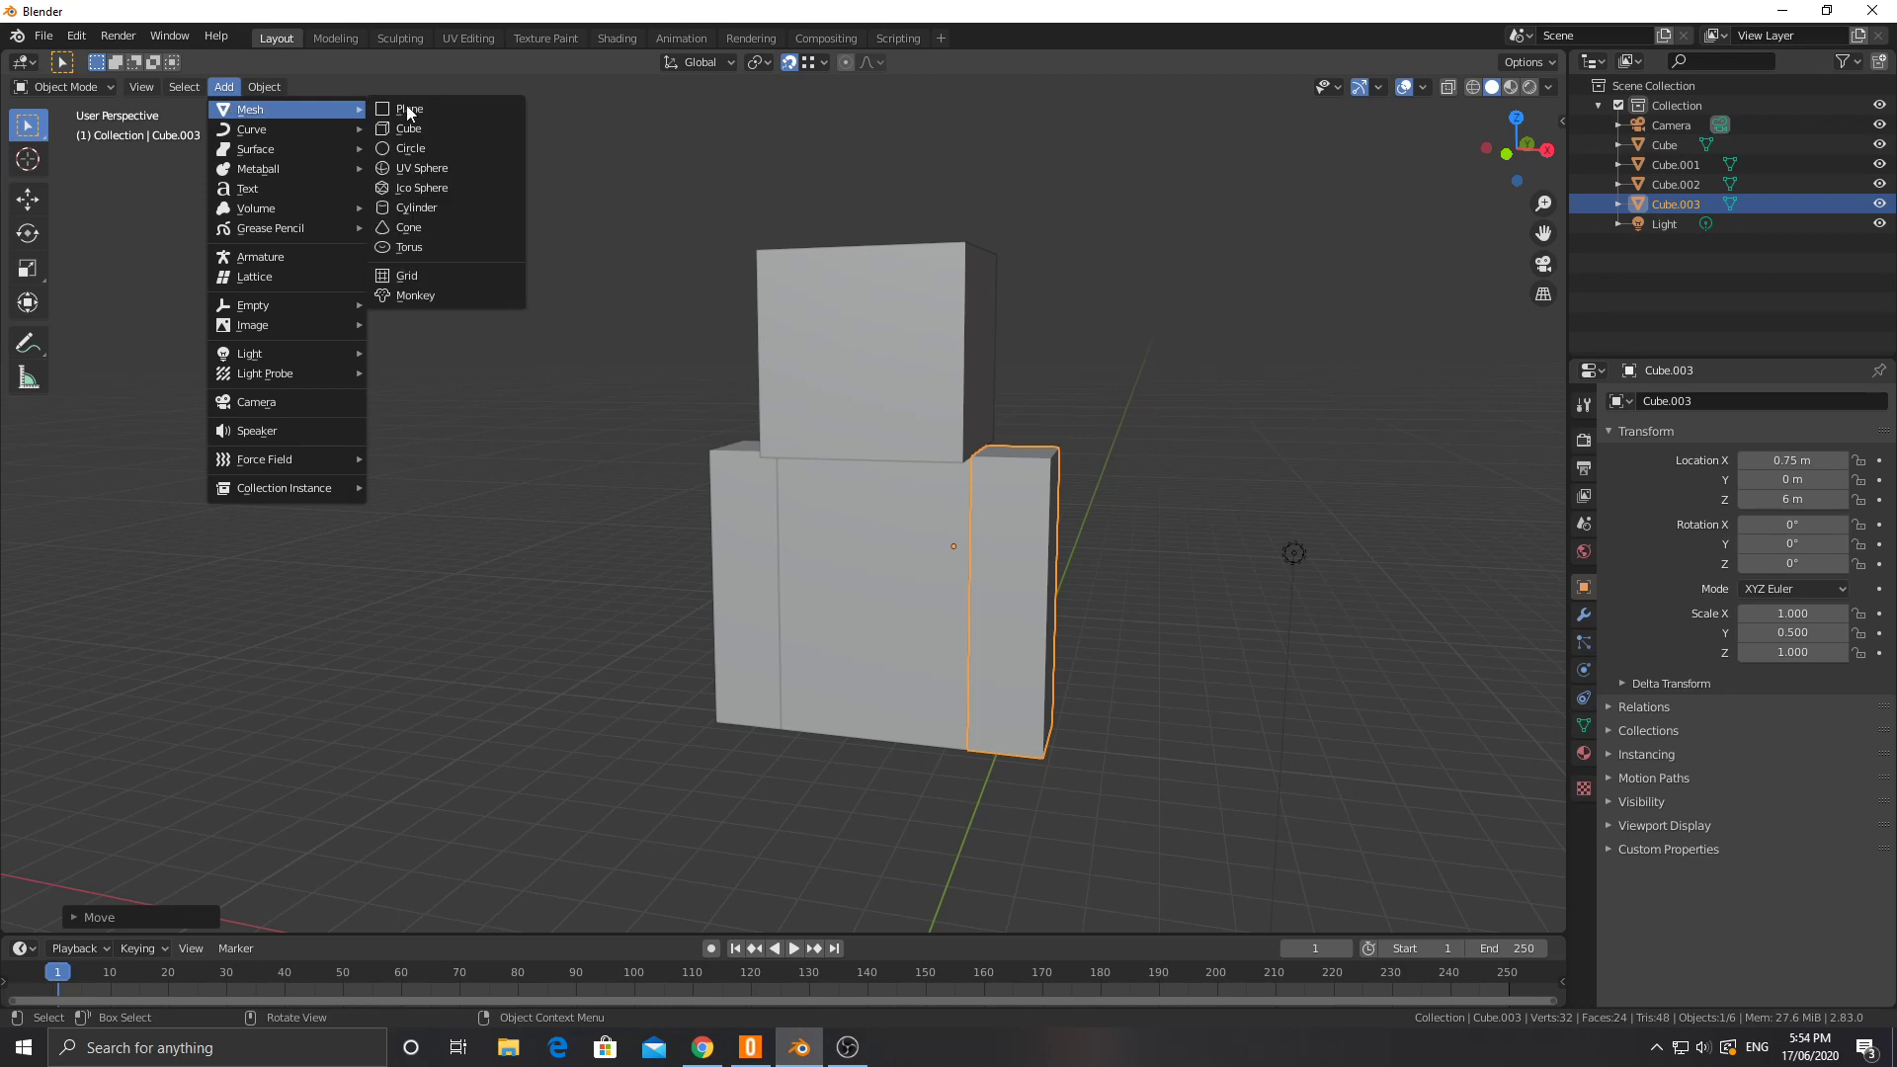
pyautogui.click(421, 128)
pyautogui.scroll(-5, 538, 402)
pyautogui.keyDown('shift'); pyautogui.moveTo(567, 402); pyautogui.dragTo(656, 156, button='middle'); pyautogui.keyUp('shift')
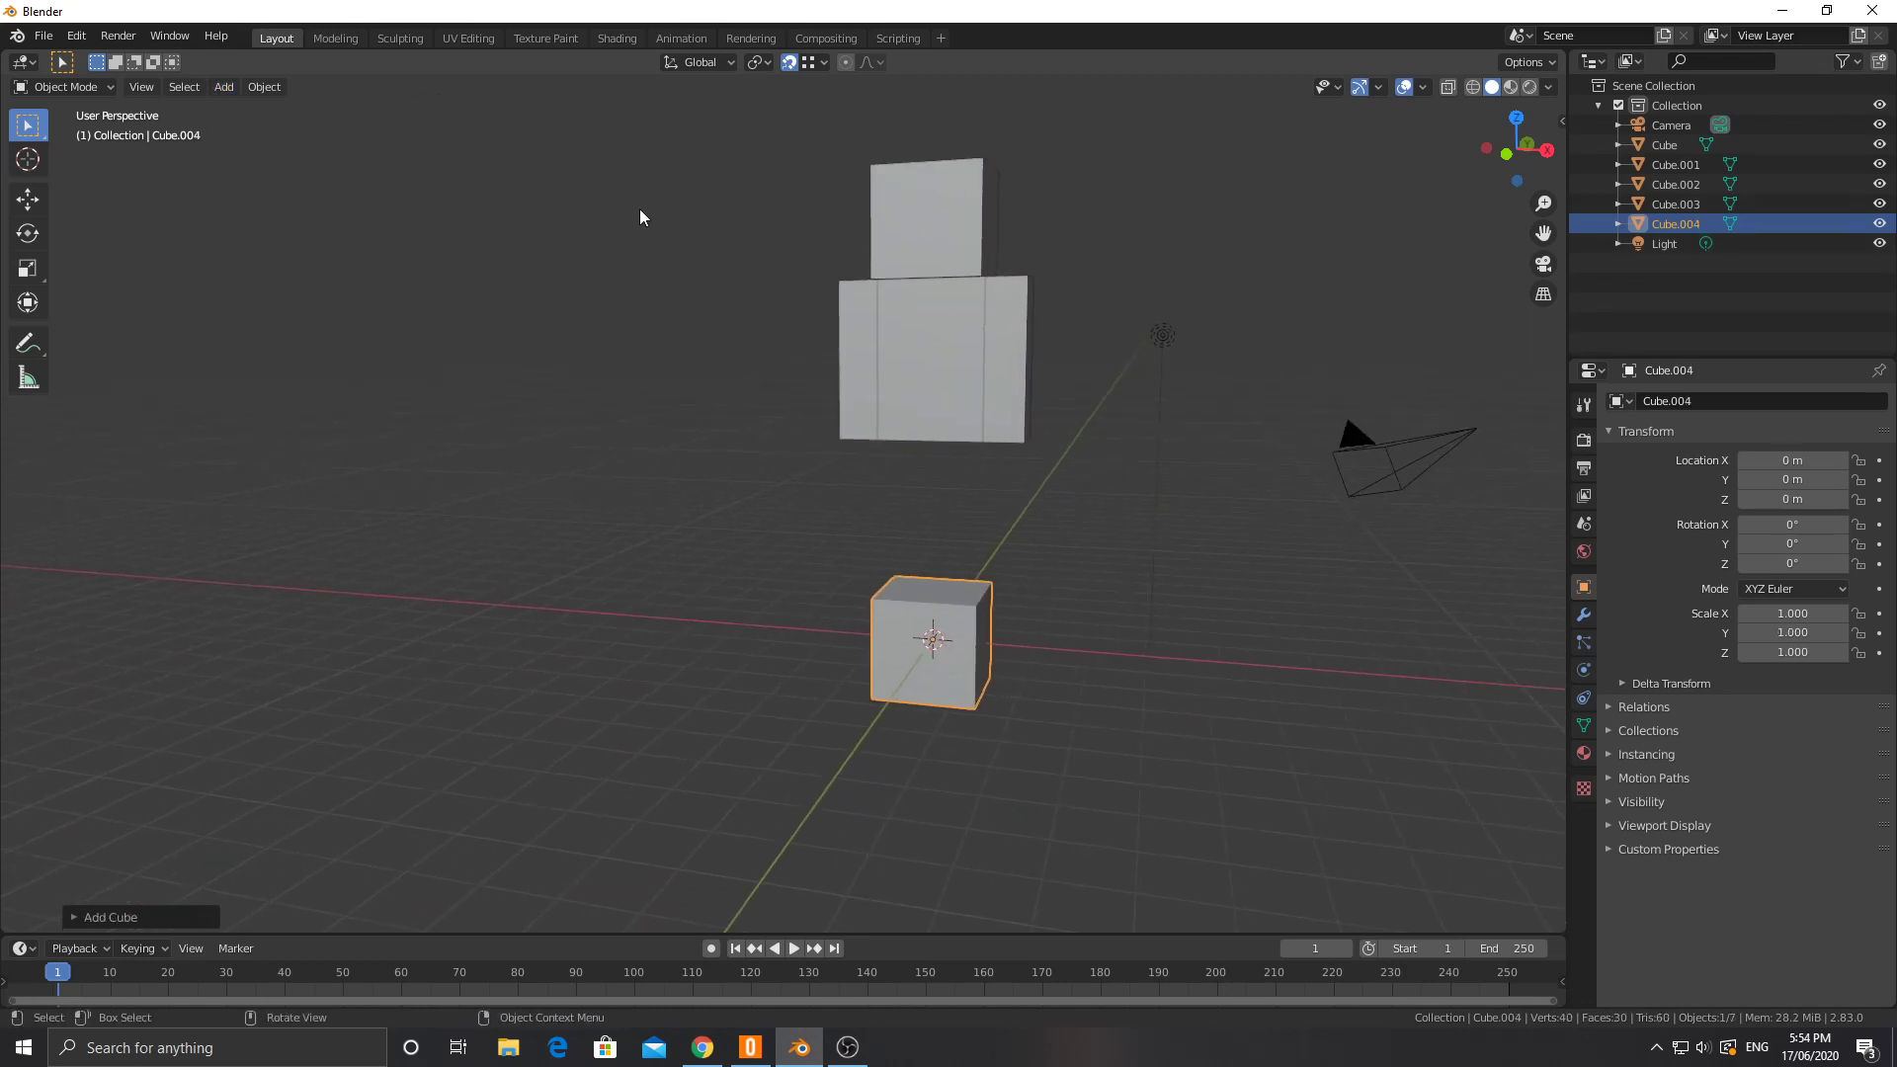
pyautogui.click(802, 64)
pyautogui.click(782, 121)
pyautogui.scroll(3, 933, 572)
pyautogui.keyDown('shift'); pyautogui.moveTo(1111, 654); pyautogui.dragTo(905, 576, button='middle'); pyautogui.keyUp('shift')
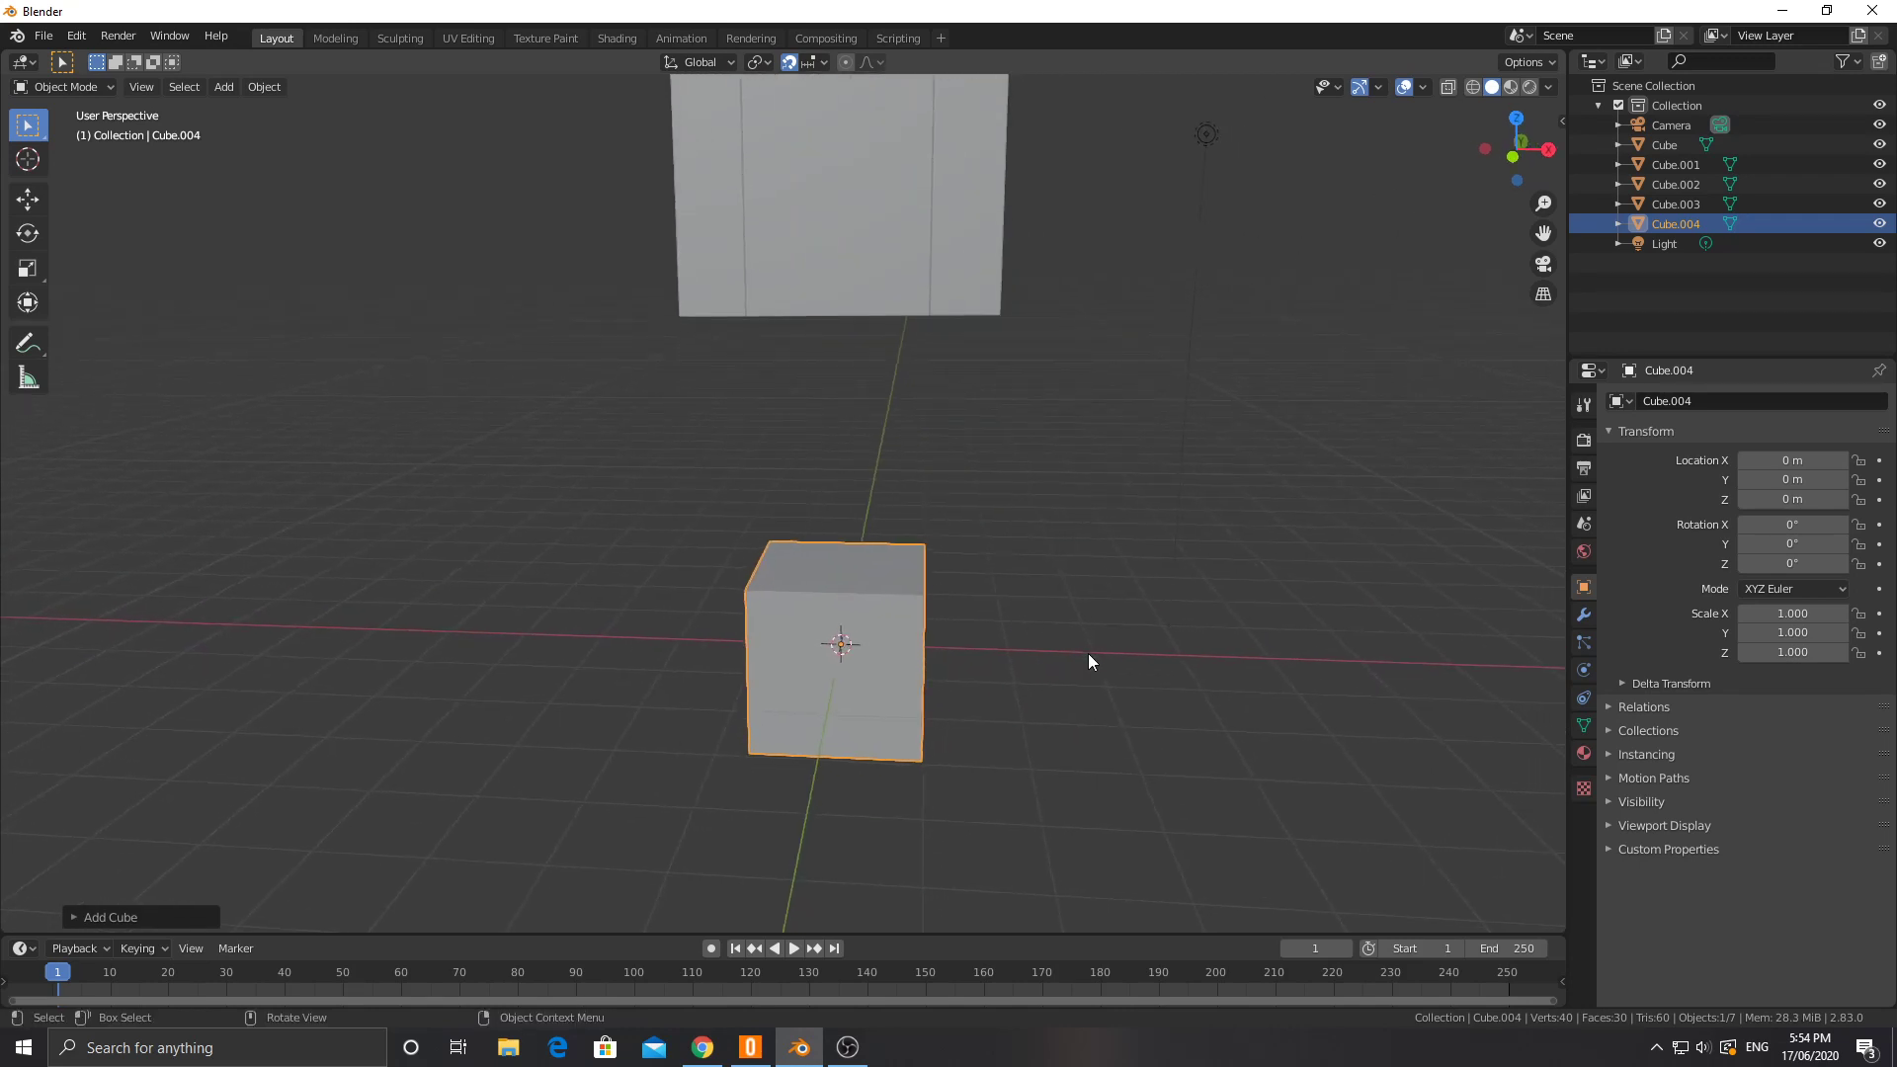
# Step: In Edit Mode, move the cube's right face along X to lengthen the block
pyautogui.press('Tab')
pyautogui.moveTo(1088, 654); pyautogui.dragTo(995, 626, button='middle')
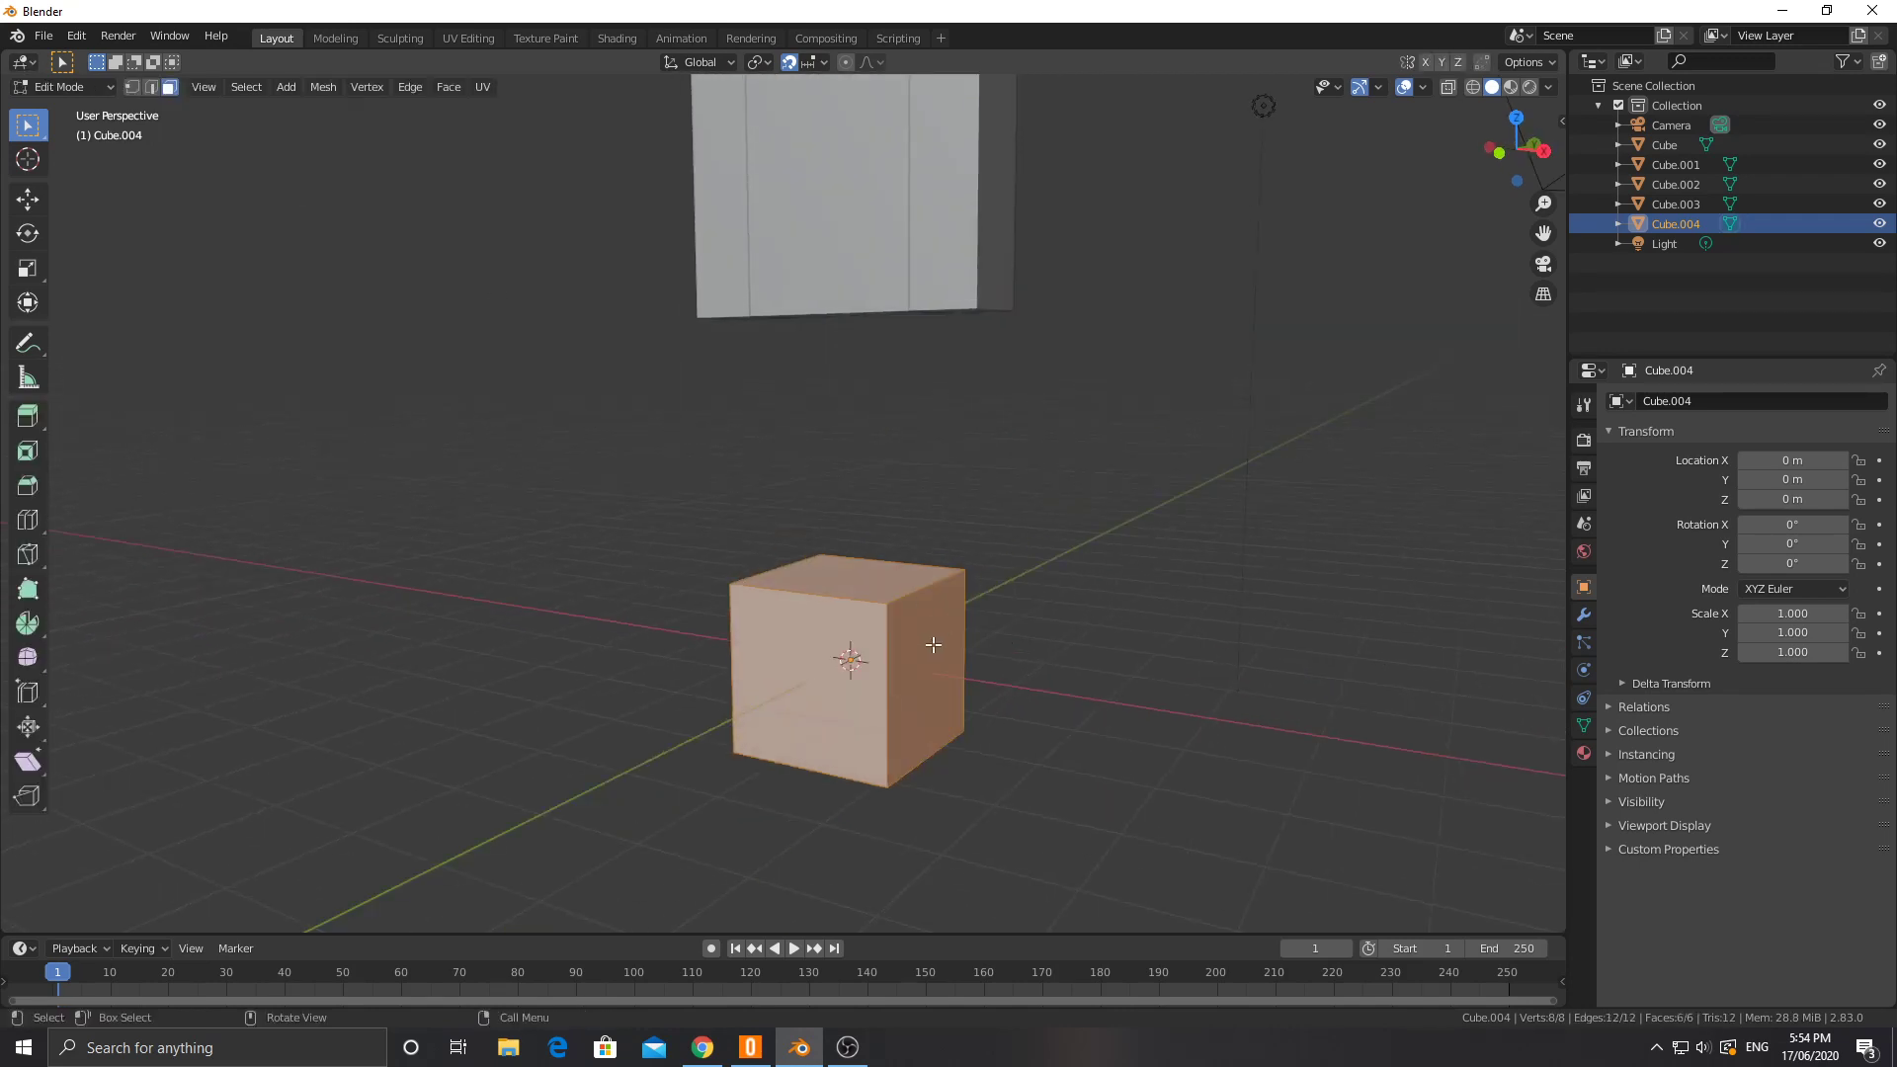
pyautogui.click(938, 633)
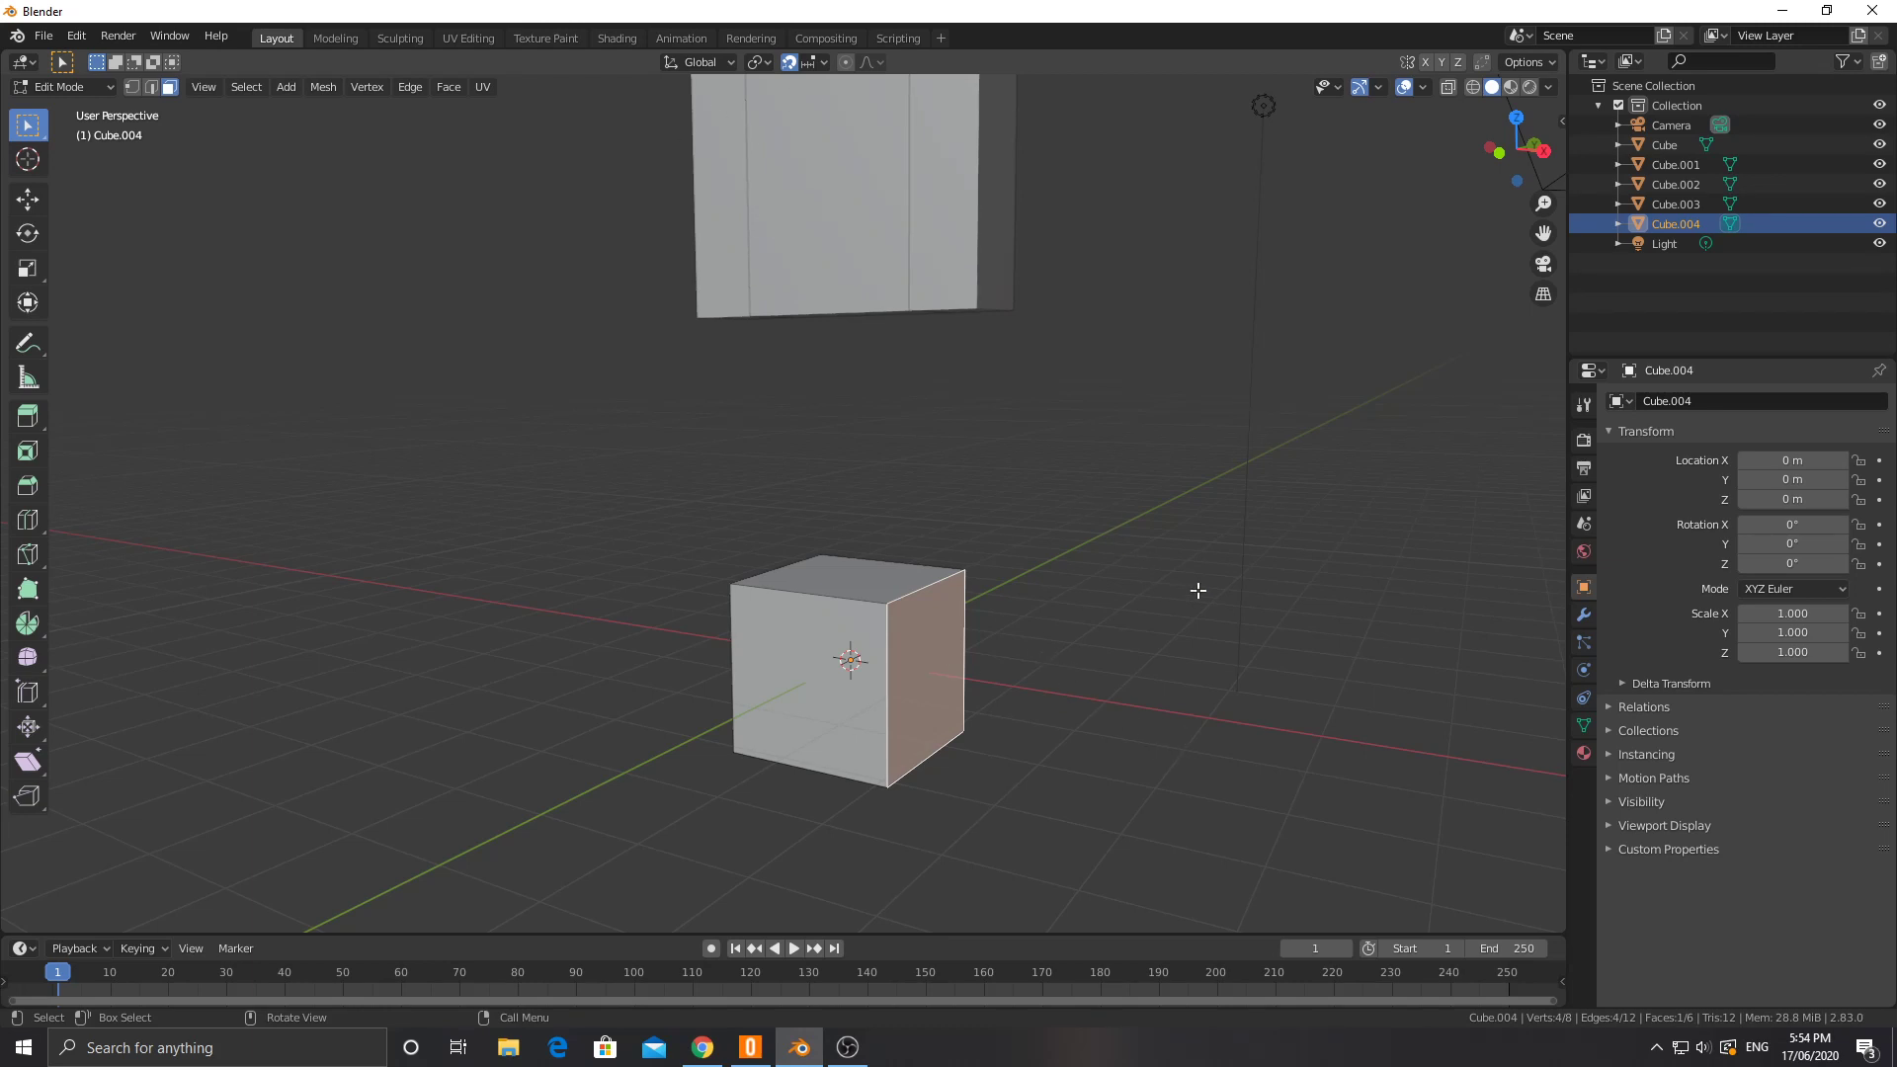
pyautogui.moveTo(1090, 655); pyautogui.dragTo(1139, 652, button='middle')
pyautogui.press('g')
pyautogui.click(1133, 655)
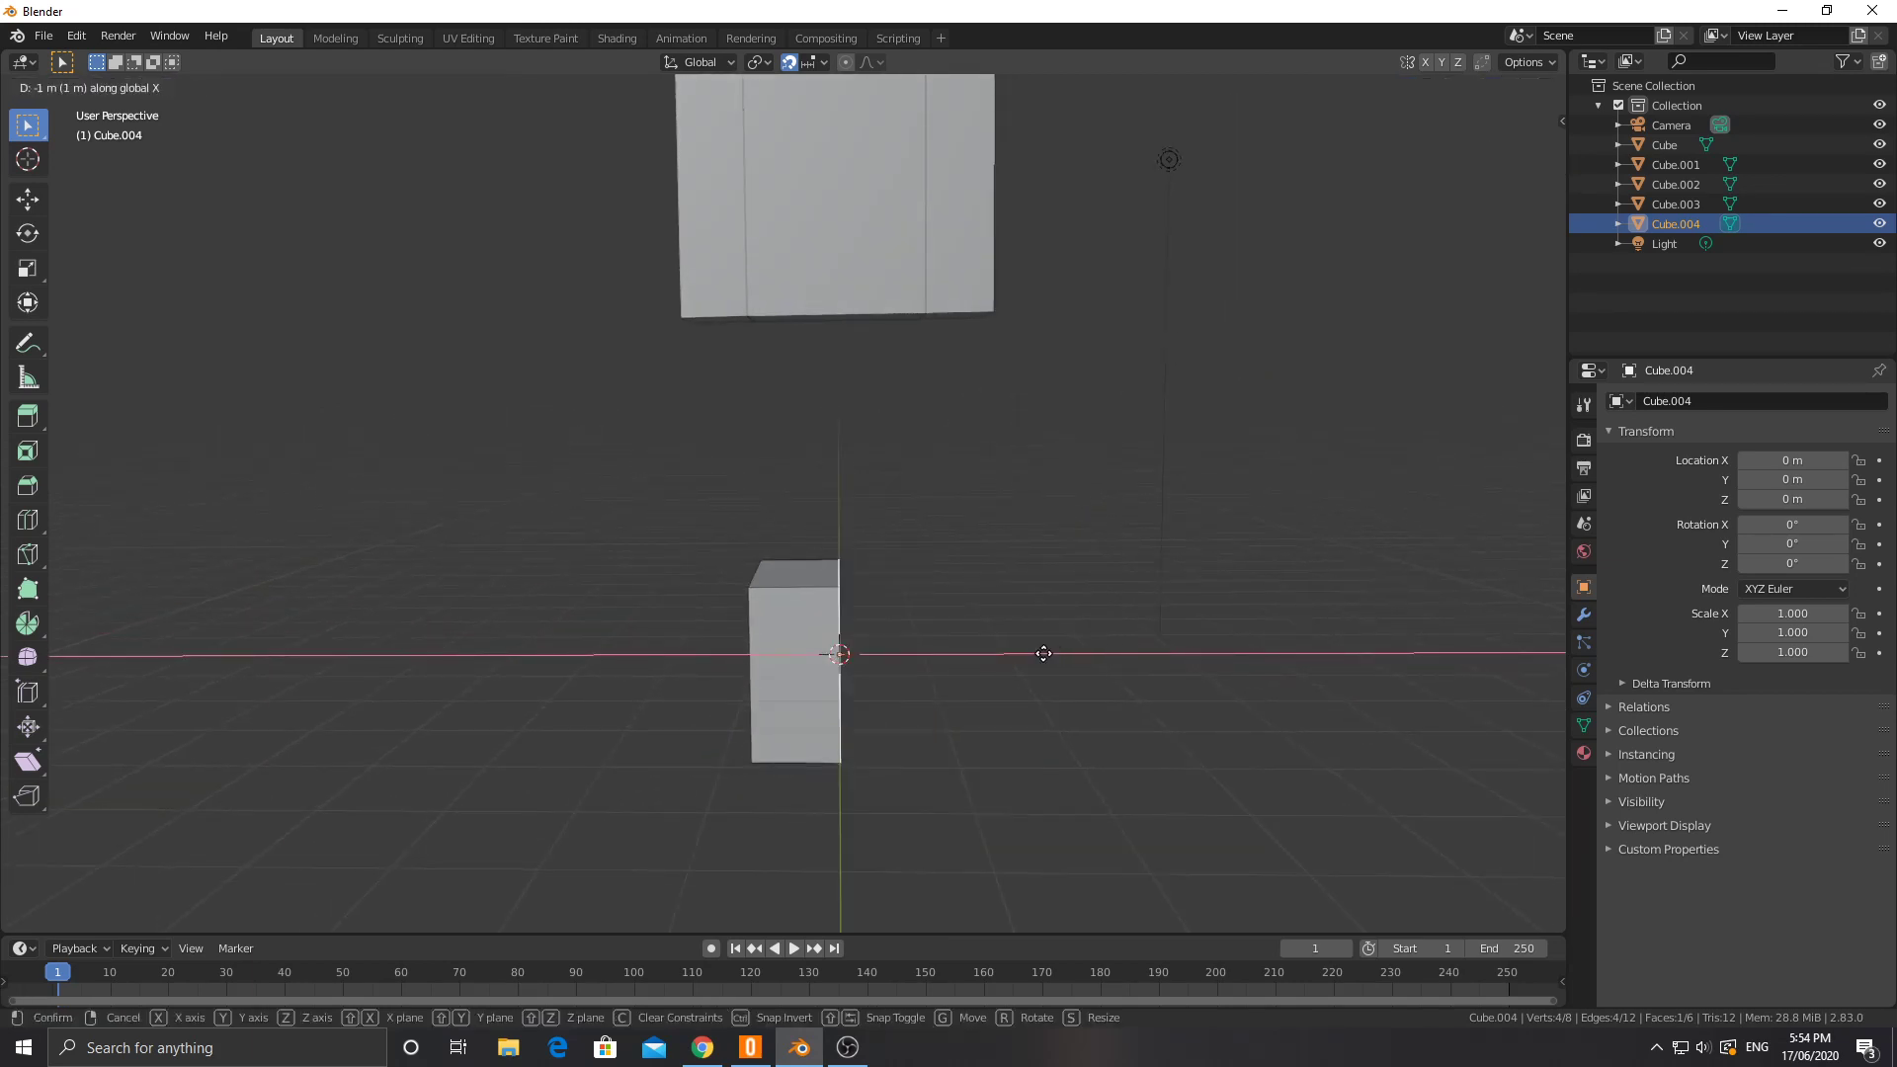
pyautogui.moveTo(995, 622); pyautogui.dragTo(866, 626, button='middle')
pyautogui.press('Tab')
# Step: Scale the cube to 0.5 along Y to halve its depth
pyautogui.press('s')
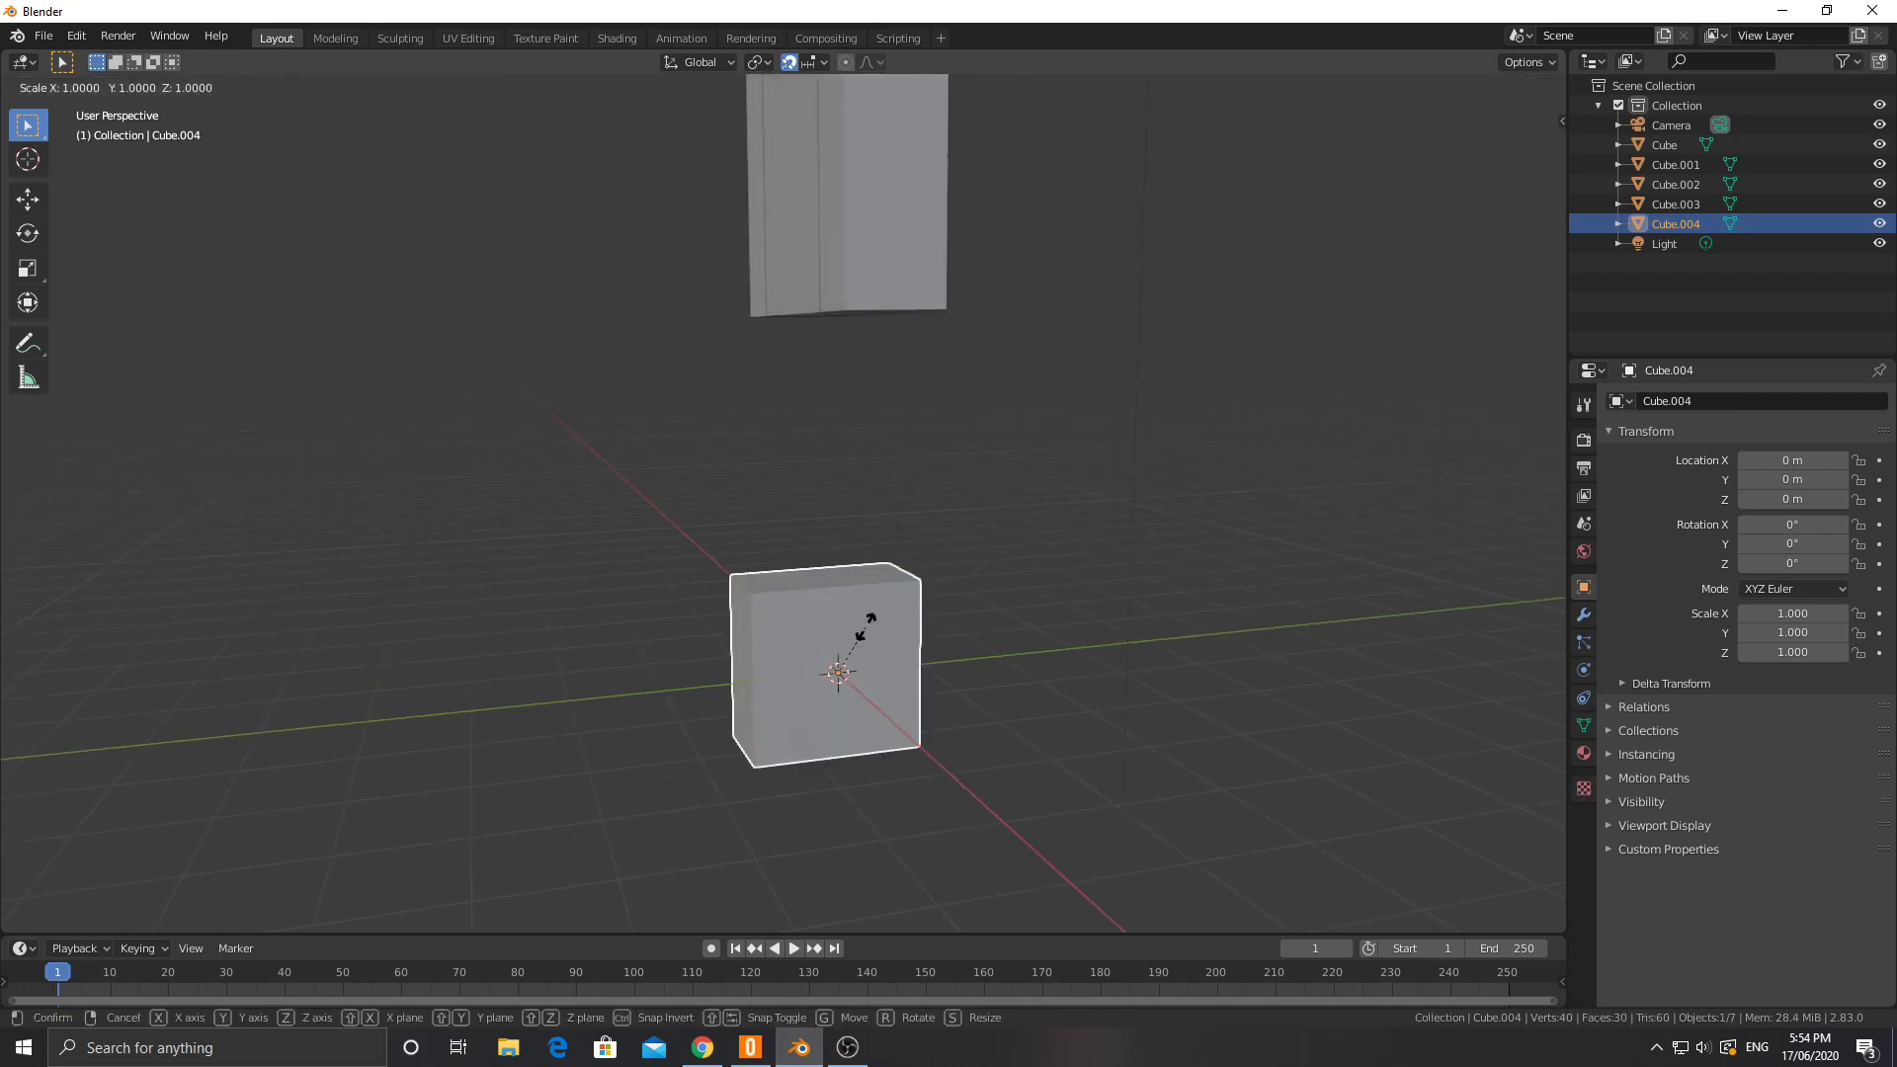
pyautogui.write('y')
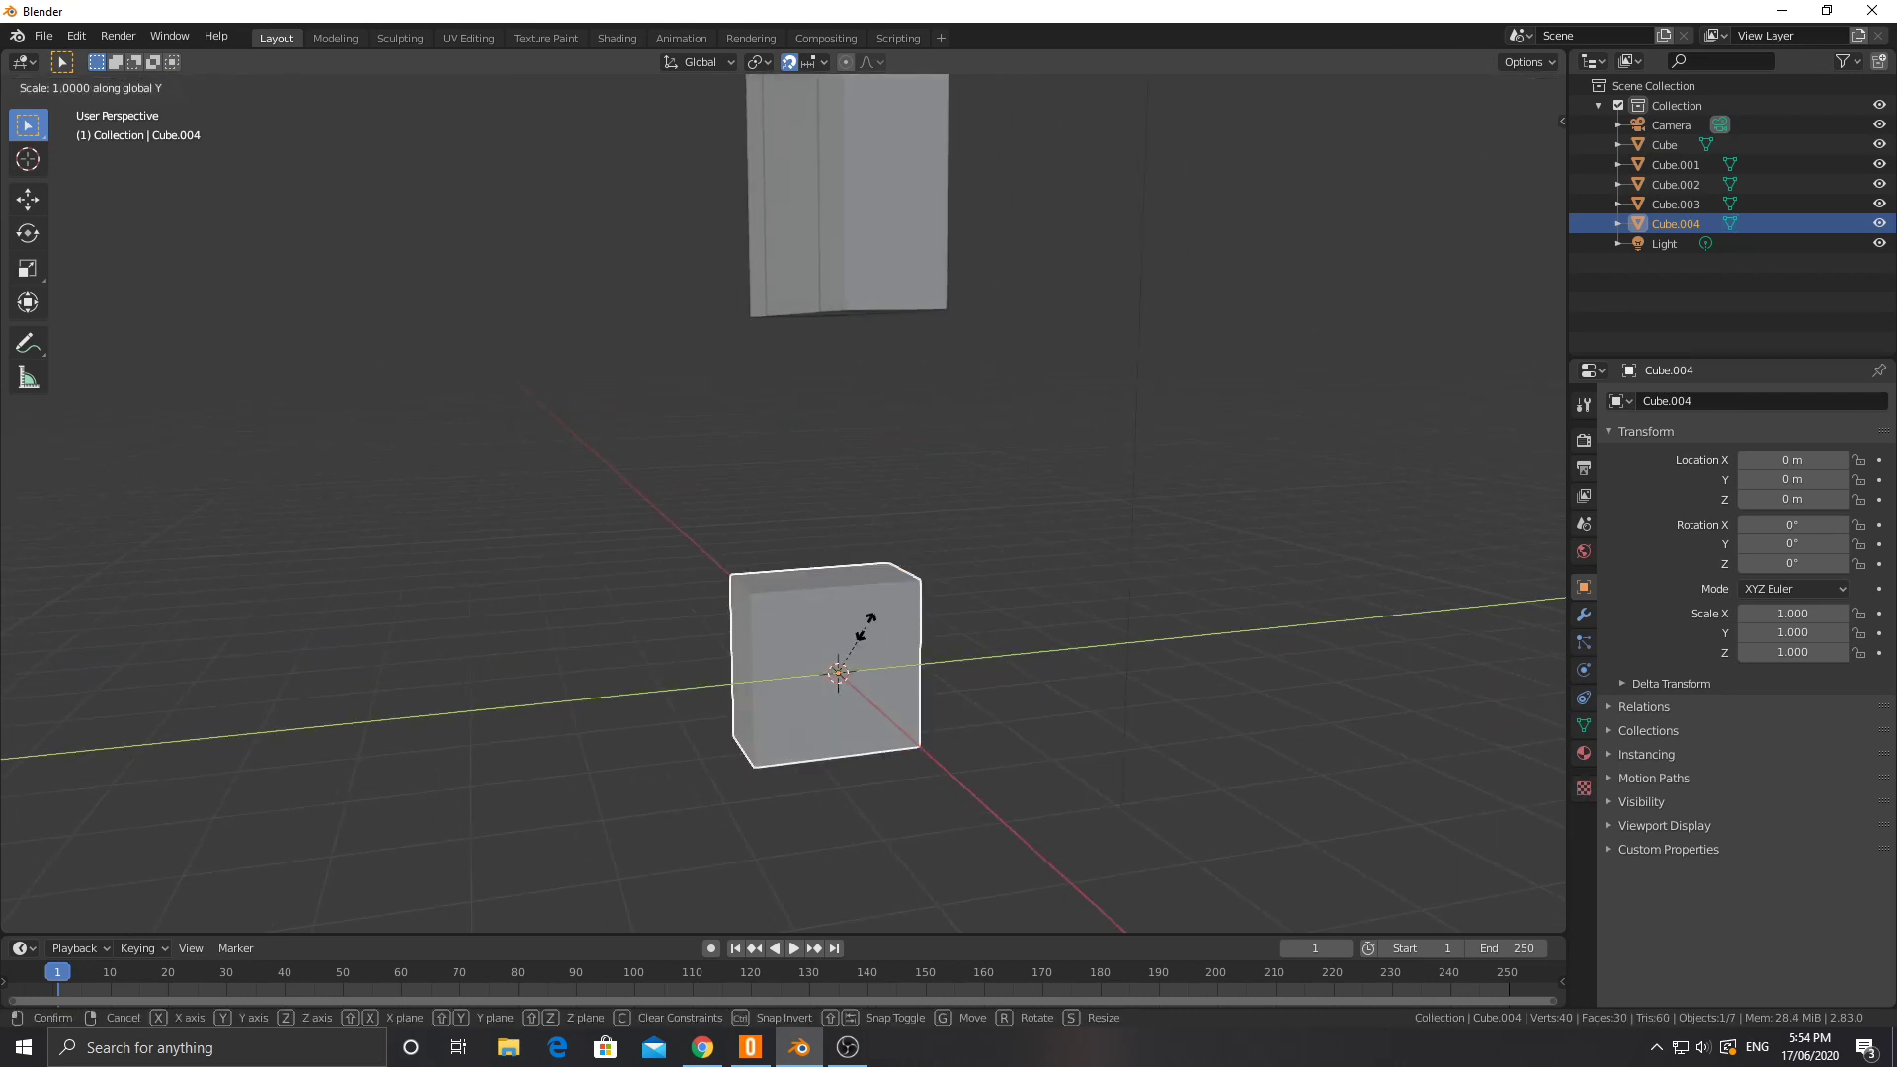
pyautogui.write('.5')
pyautogui.press('Return')
pyautogui.moveTo(822, 618); pyautogui.dragTo(894, 550, button='middle')
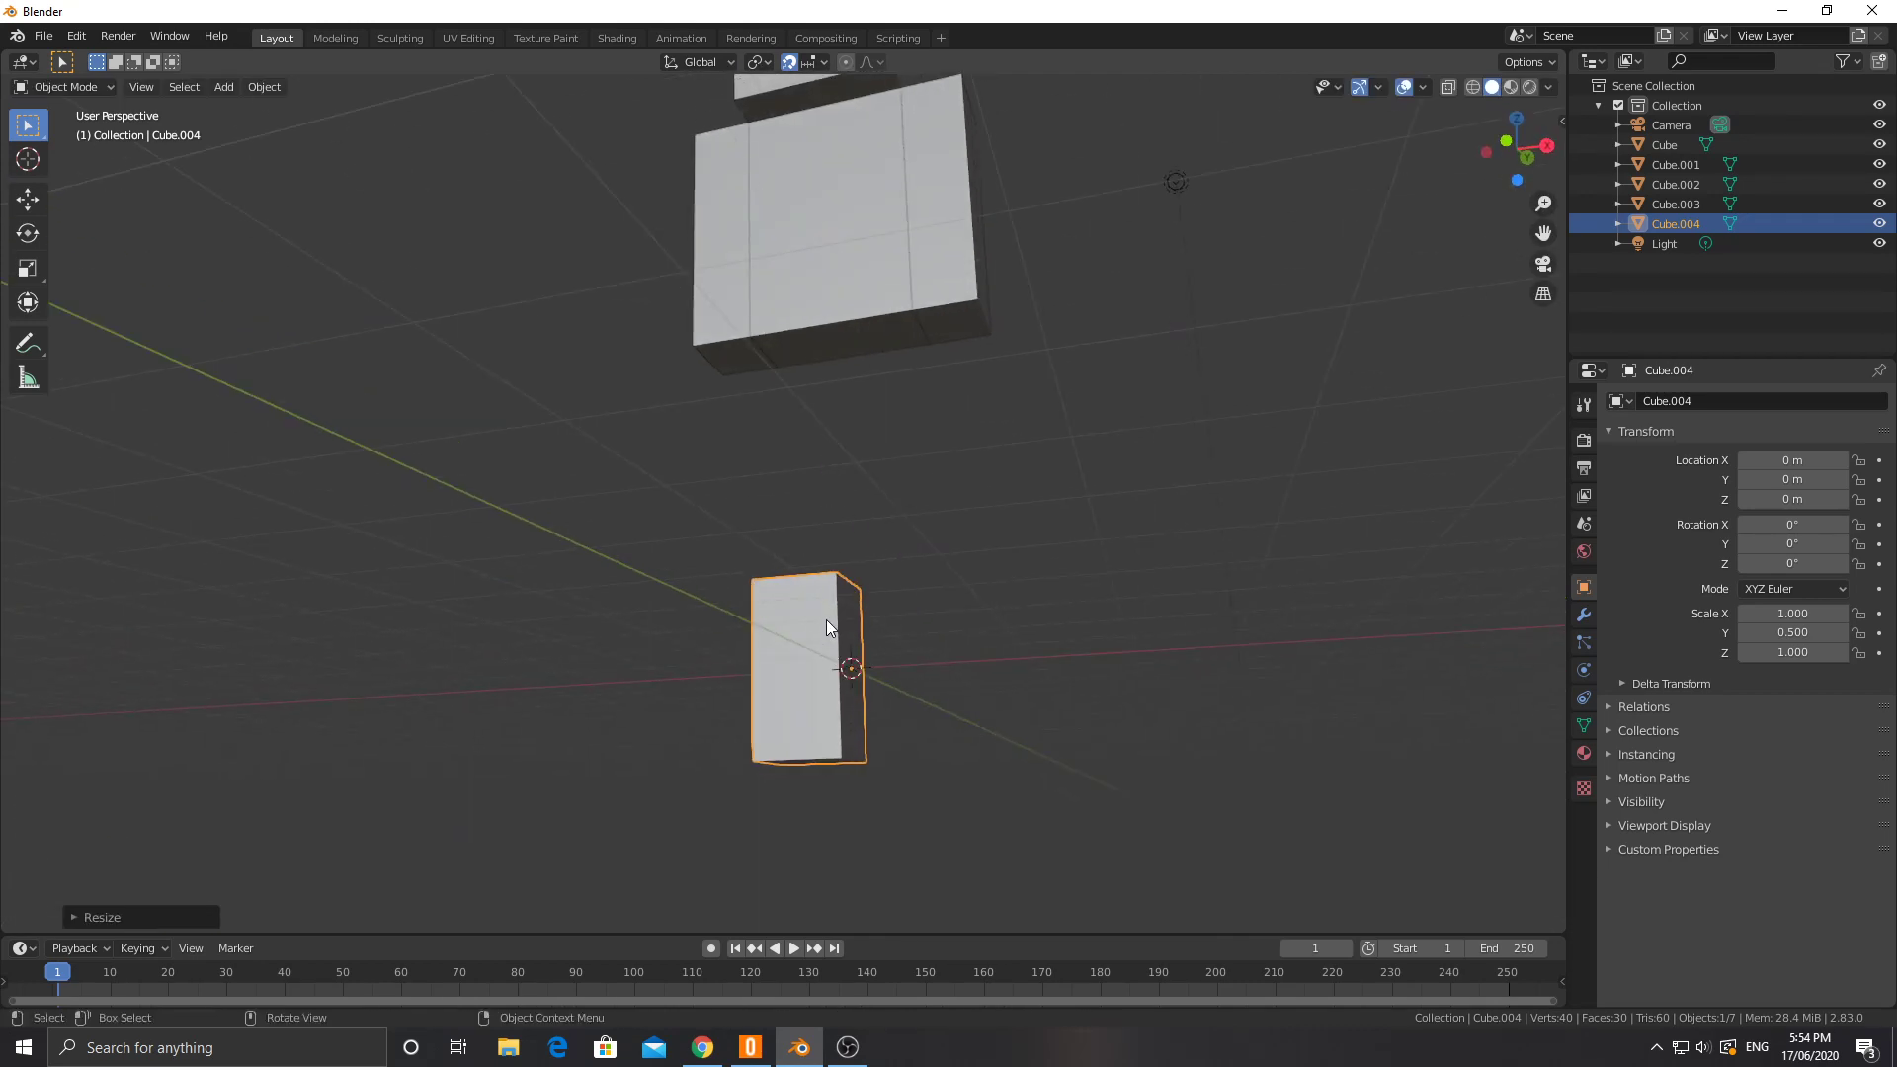
# Step: Extrude the cube's bottom face downward to make a tall leg block
pyautogui.press('Tab')
pyautogui.moveTo(822, 698); pyautogui.dragTo(924, 703, button='middle')
pyautogui.press('3')
pyautogui.click(802, 692)
pyautogui.press('e')
pyautogui.click(804, 743)
pyautogui.press('Tab')
# Step: Raise the leg block 3 m along Z to sit under the body
pyautogui.press('g')
pyautogui.press('z')
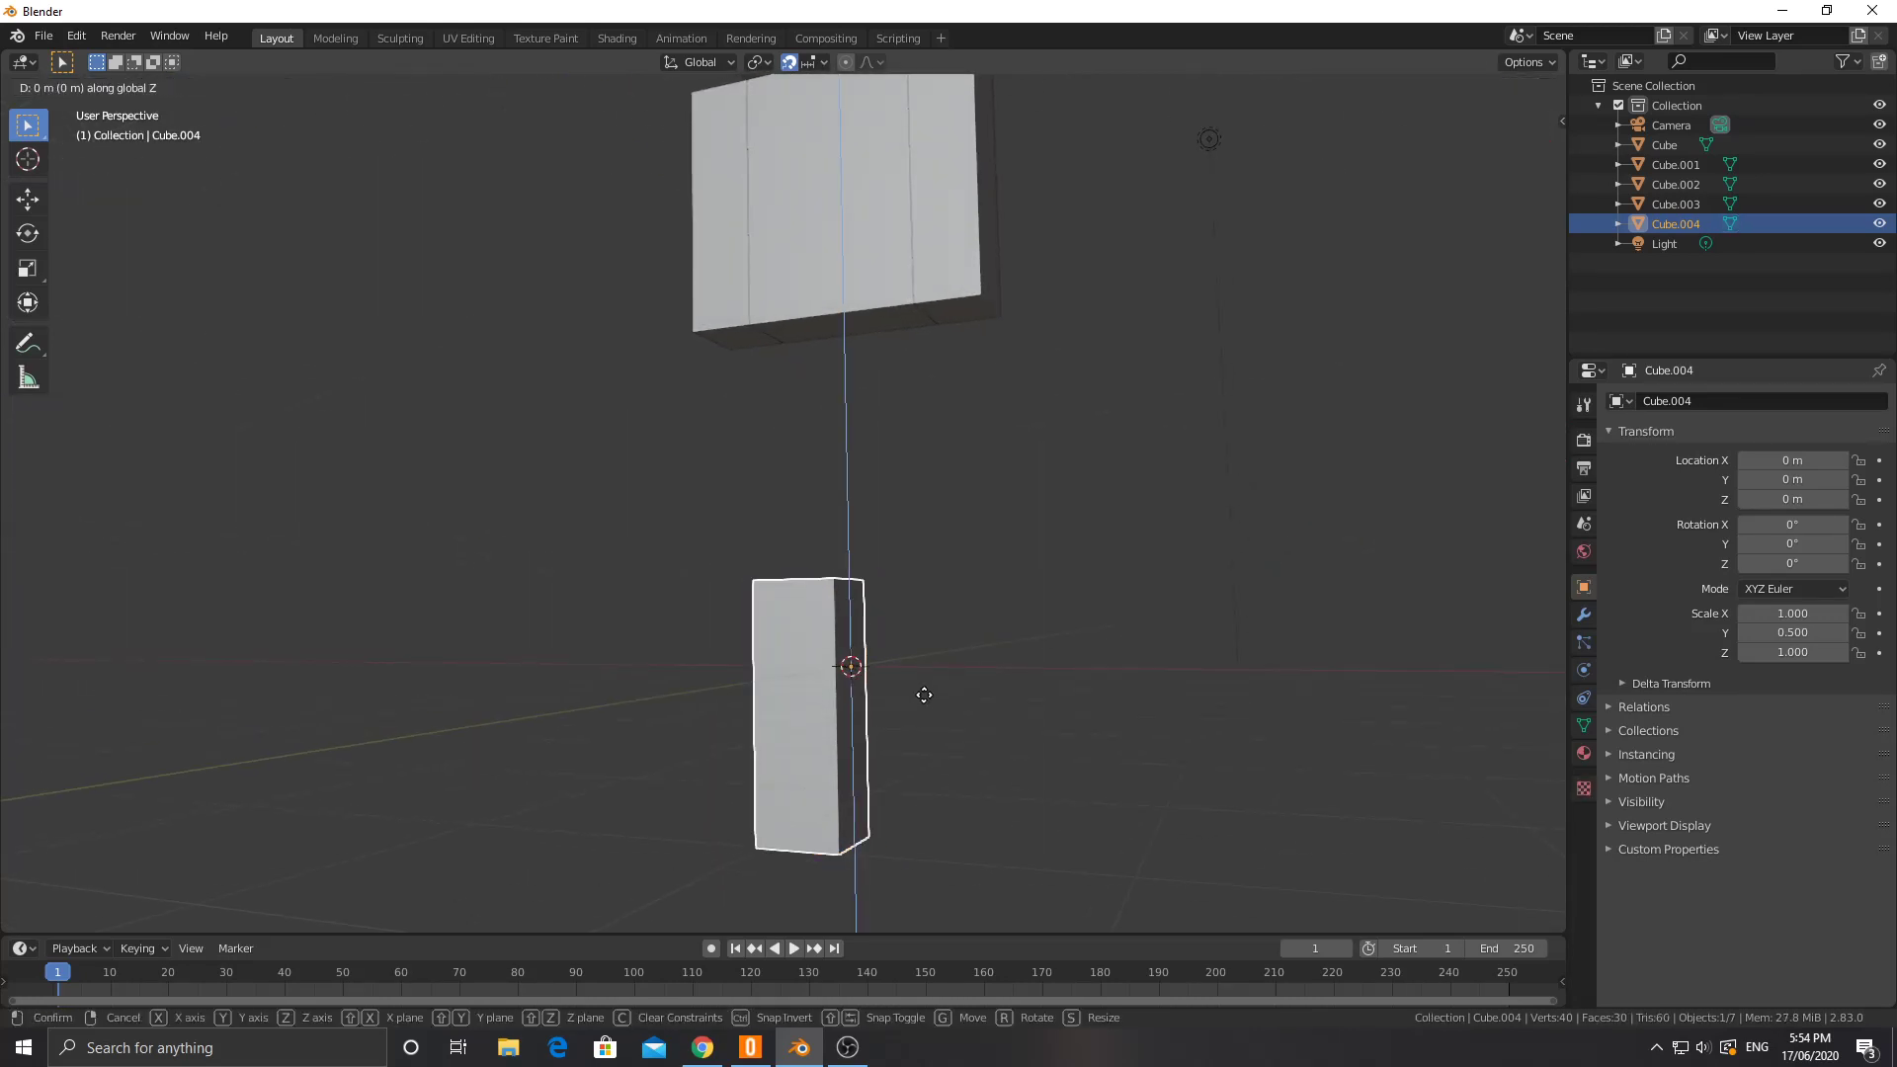
pyautogui.click(864, 484)
pyautogui.moveTo(863, 485); pyautogui.dragTo(887, 530, button='middle')
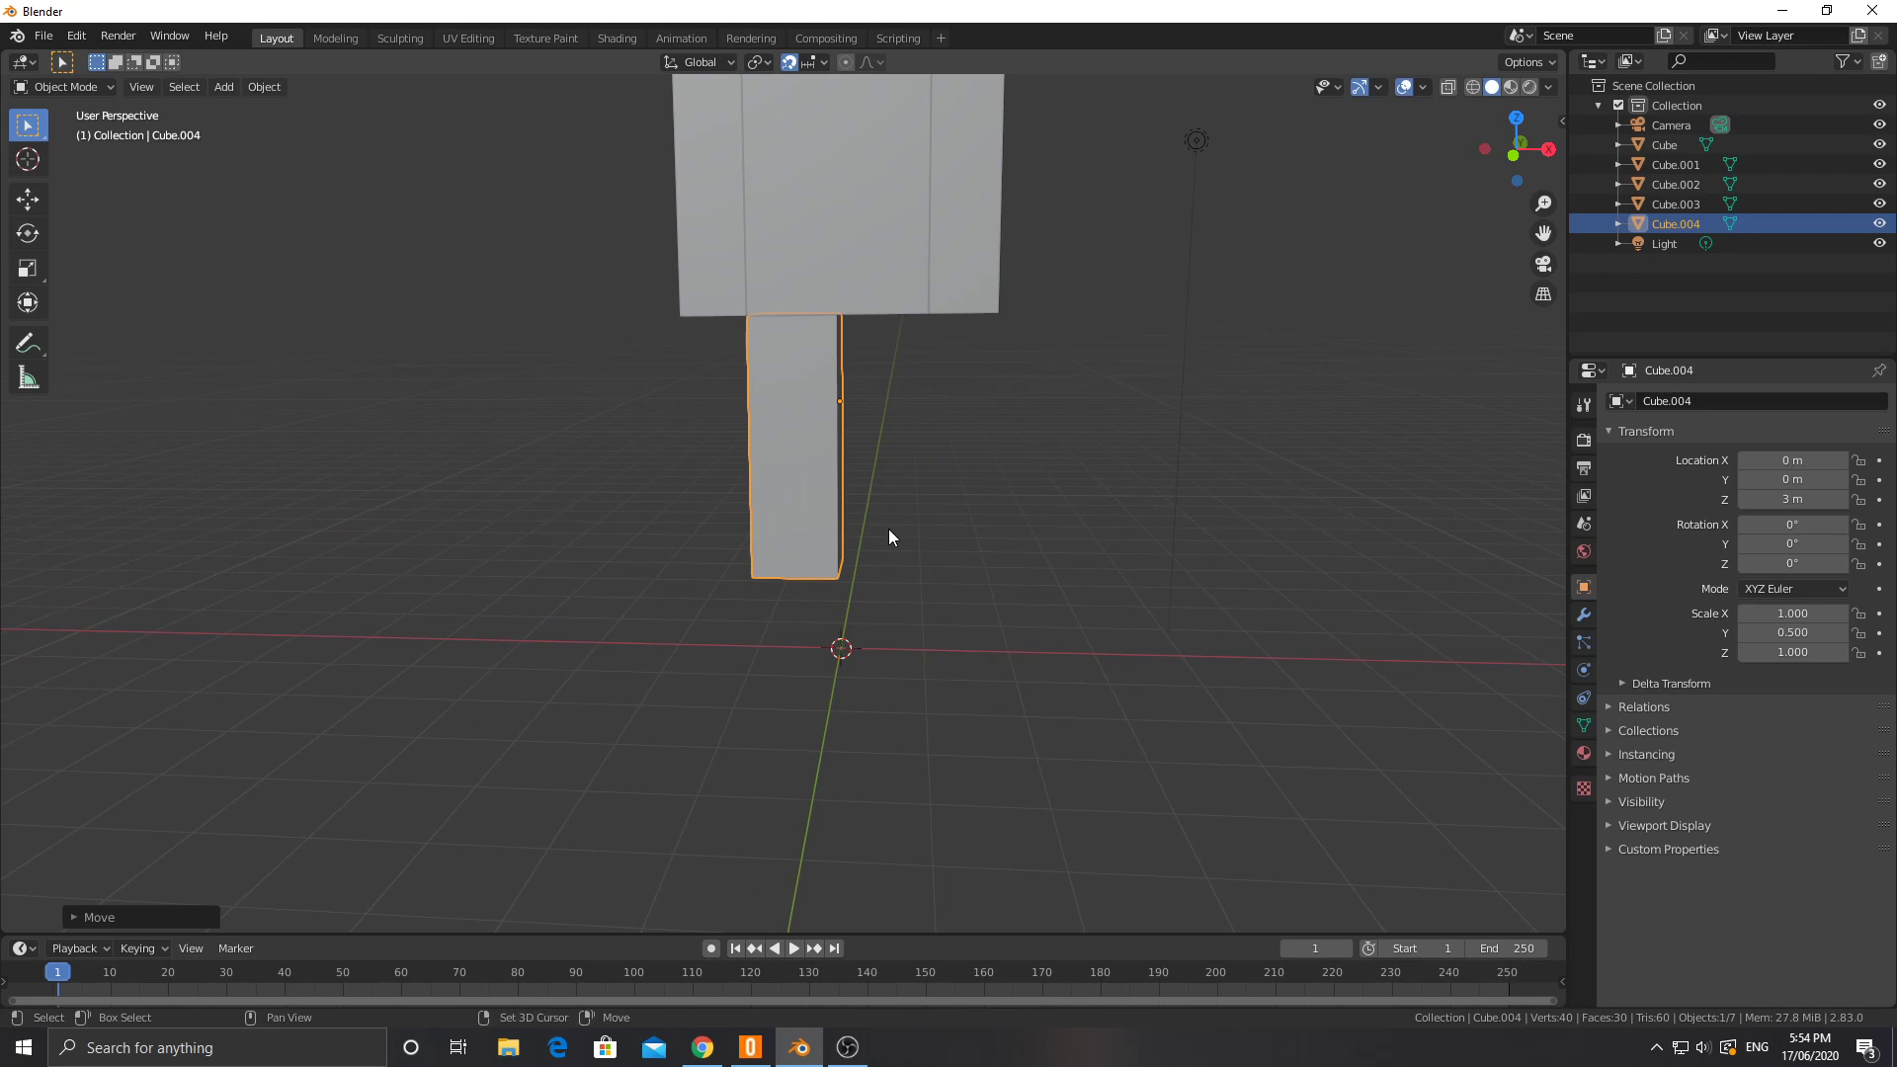
# Step: Duplicate the leg and place the copy 1 m to the right
pyautogui.hotkey('shift', 'd')
pyautogui.click(959, 530)
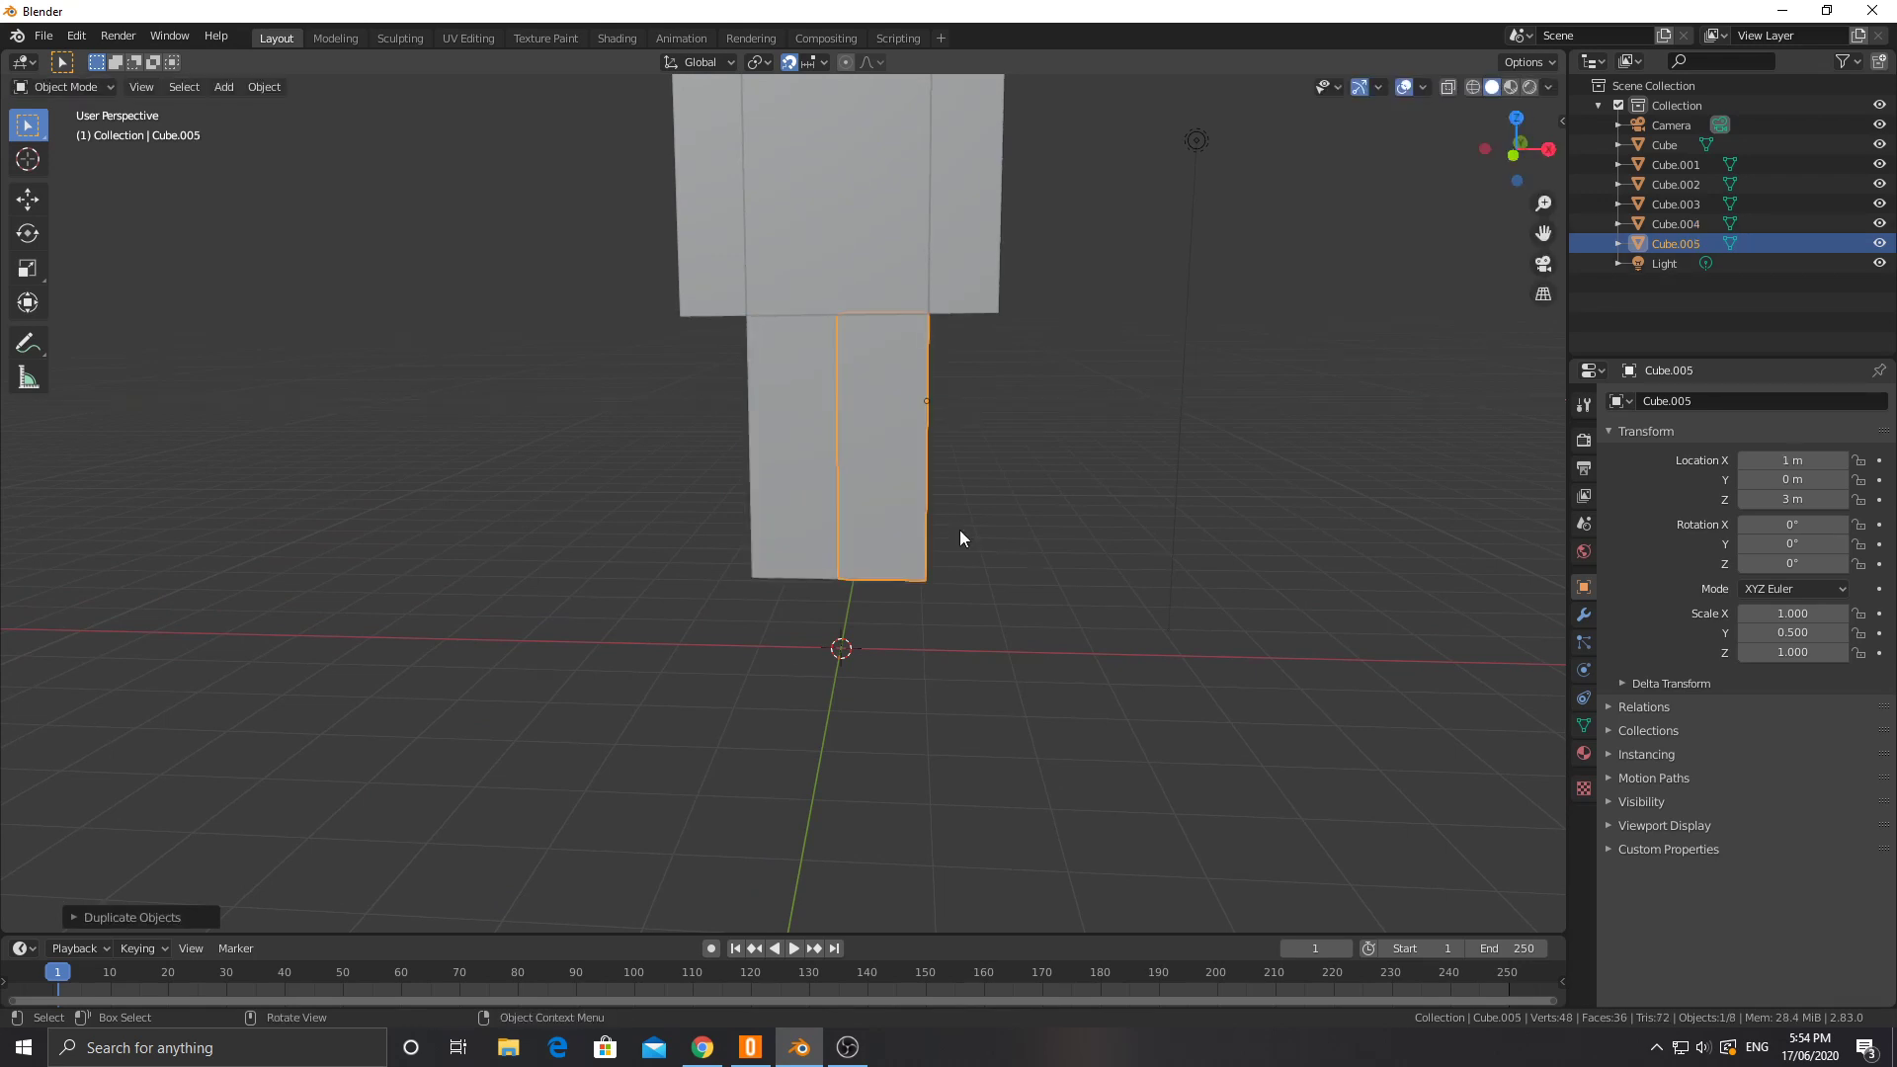
pyautogui.moveTo(1045, 530); pyautogui.dragTo(882, 551, button='middle')
# Step: Box-select all six cubes and lower the whole figure 1 m along Z
pyautogui.moveTo(703, 176); pyautogui.dragTo(1061, 592)
pyautogui.press('g')
pyautogui.press('z')
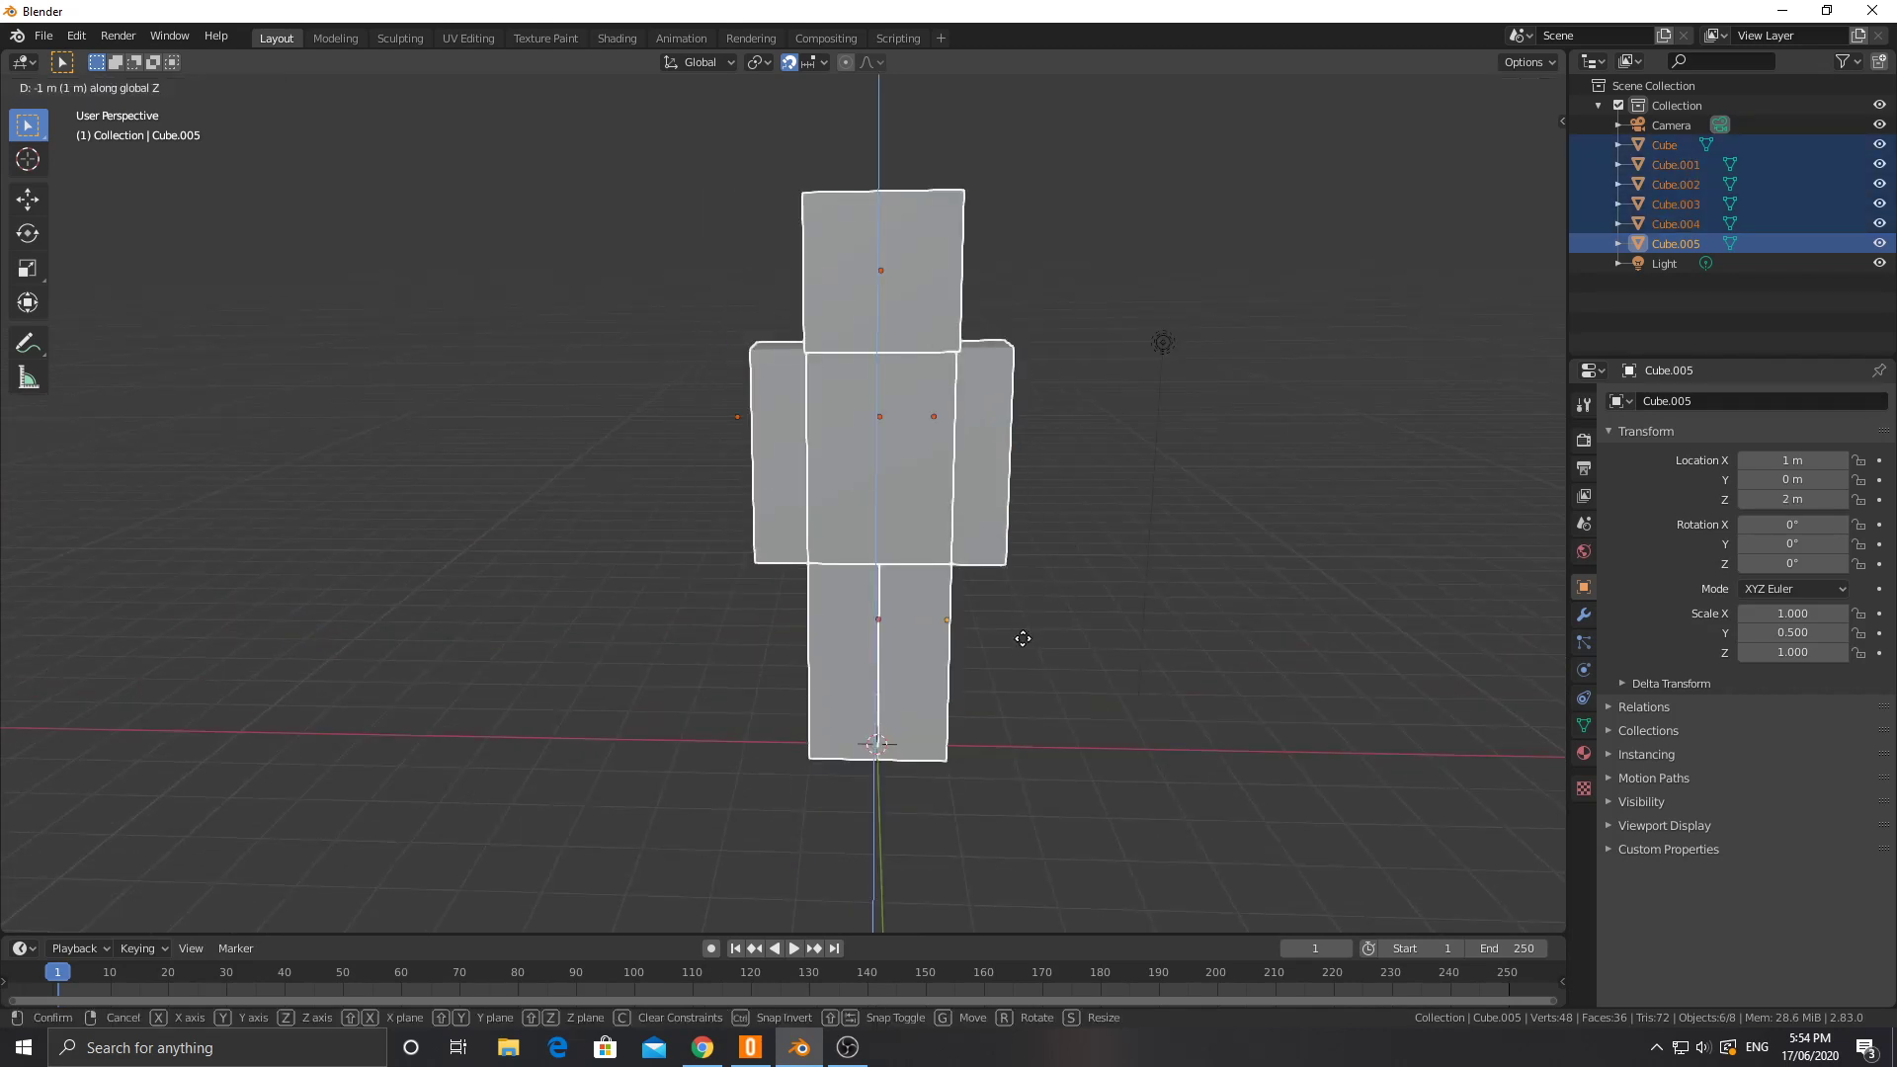
pyautogui.click(1023, 632)
pyautogui.moveTo(1021, 725)
pyautogui.mouseDown(button='middle')
pyautogui.moveTo(816, 708)
pyautogui.moveTo(1029, 707)
pyautogui.mouseUp(button='middle')
# Step: Delete the light and the camera from the scene
pyautogui.moveTo(670, 208); pyautogui.dragTo(1019, 657)
pyautogui.click(1154, 351)
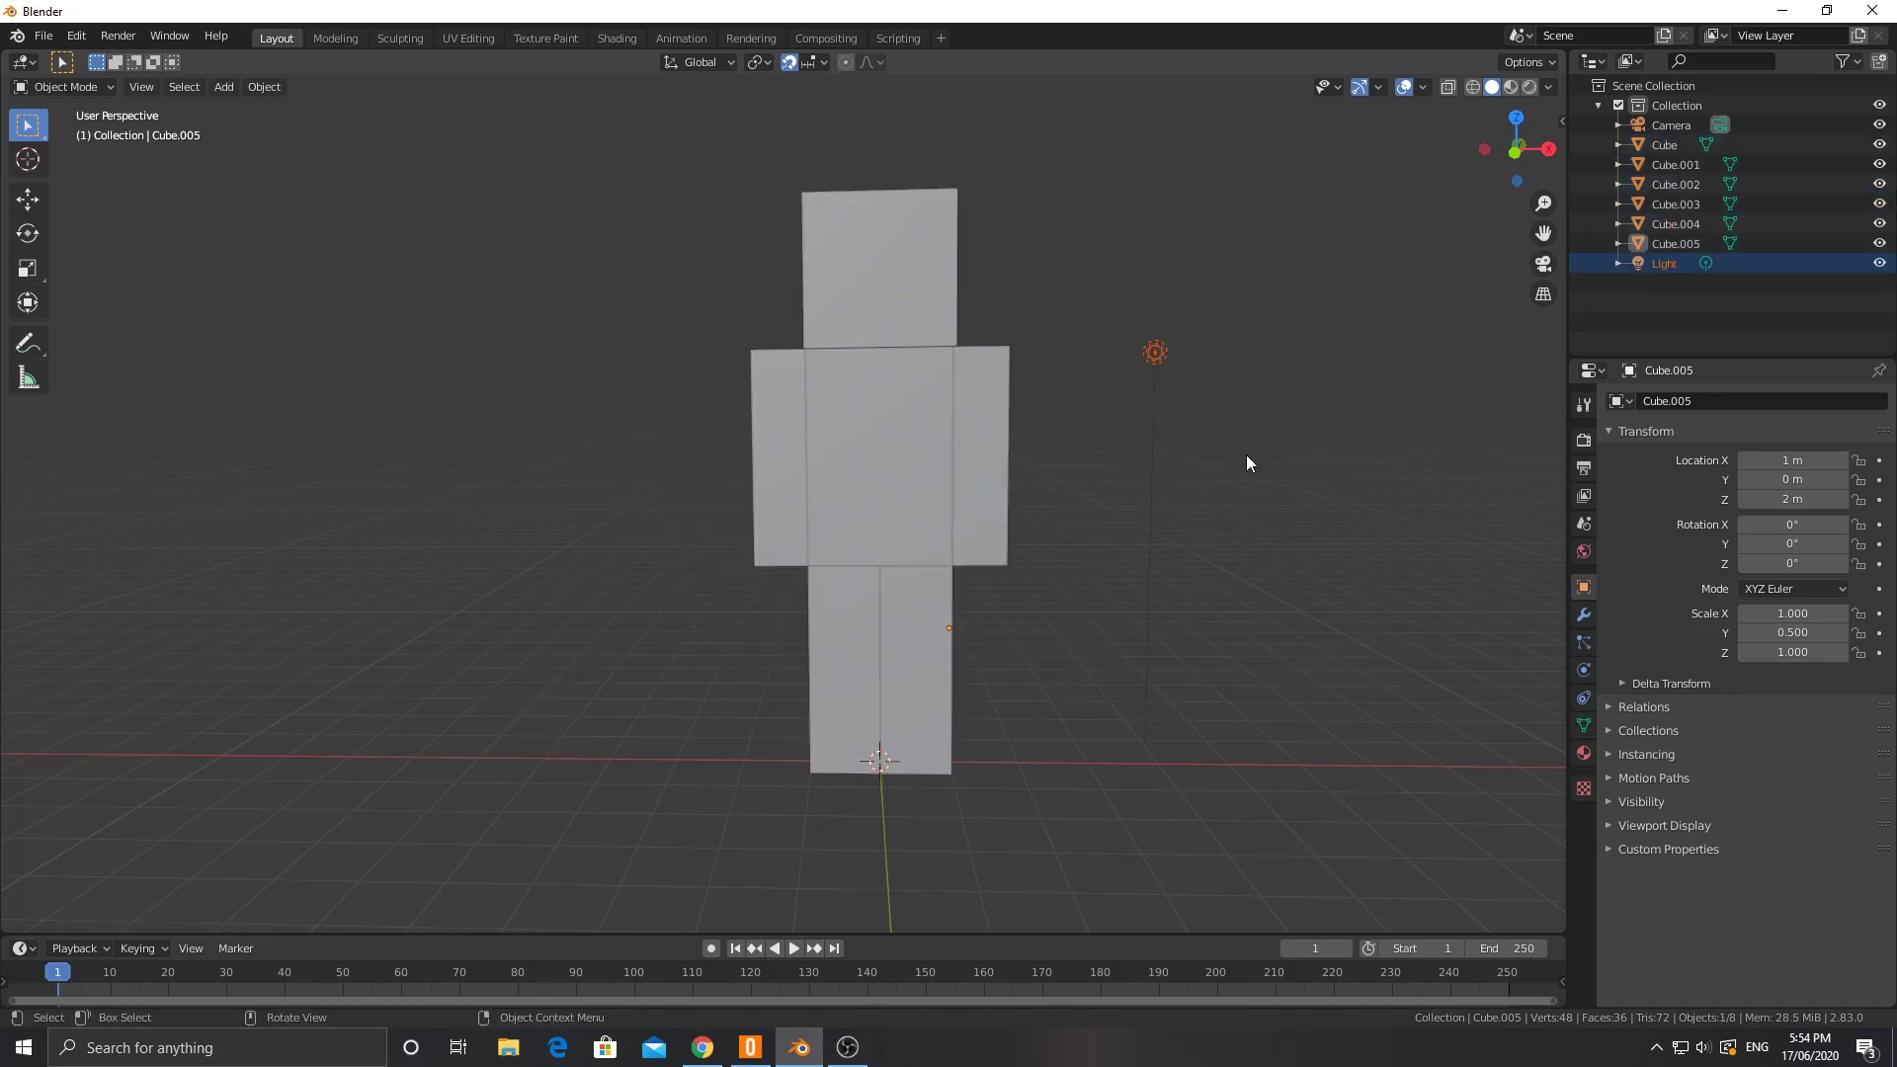
pyautogui.press('Delete')
pyautogui.scroll(-5, 1165, 508)
pyautogui.click(1049, 495)
pyautogui.press('x')
pyautogui.click(1143, 556)
pyautogui.scroll(3, 1075, 524)
pyautogui.moveTo(703, 210); pyautogui.dragTo(1057, 627)
# Step: Apply Set Origin > Origin to Geometry to the six selected cubes and orbit to check
pyautogui.rightClick(851, 460)
pyautogui.moveTo(812, 510)
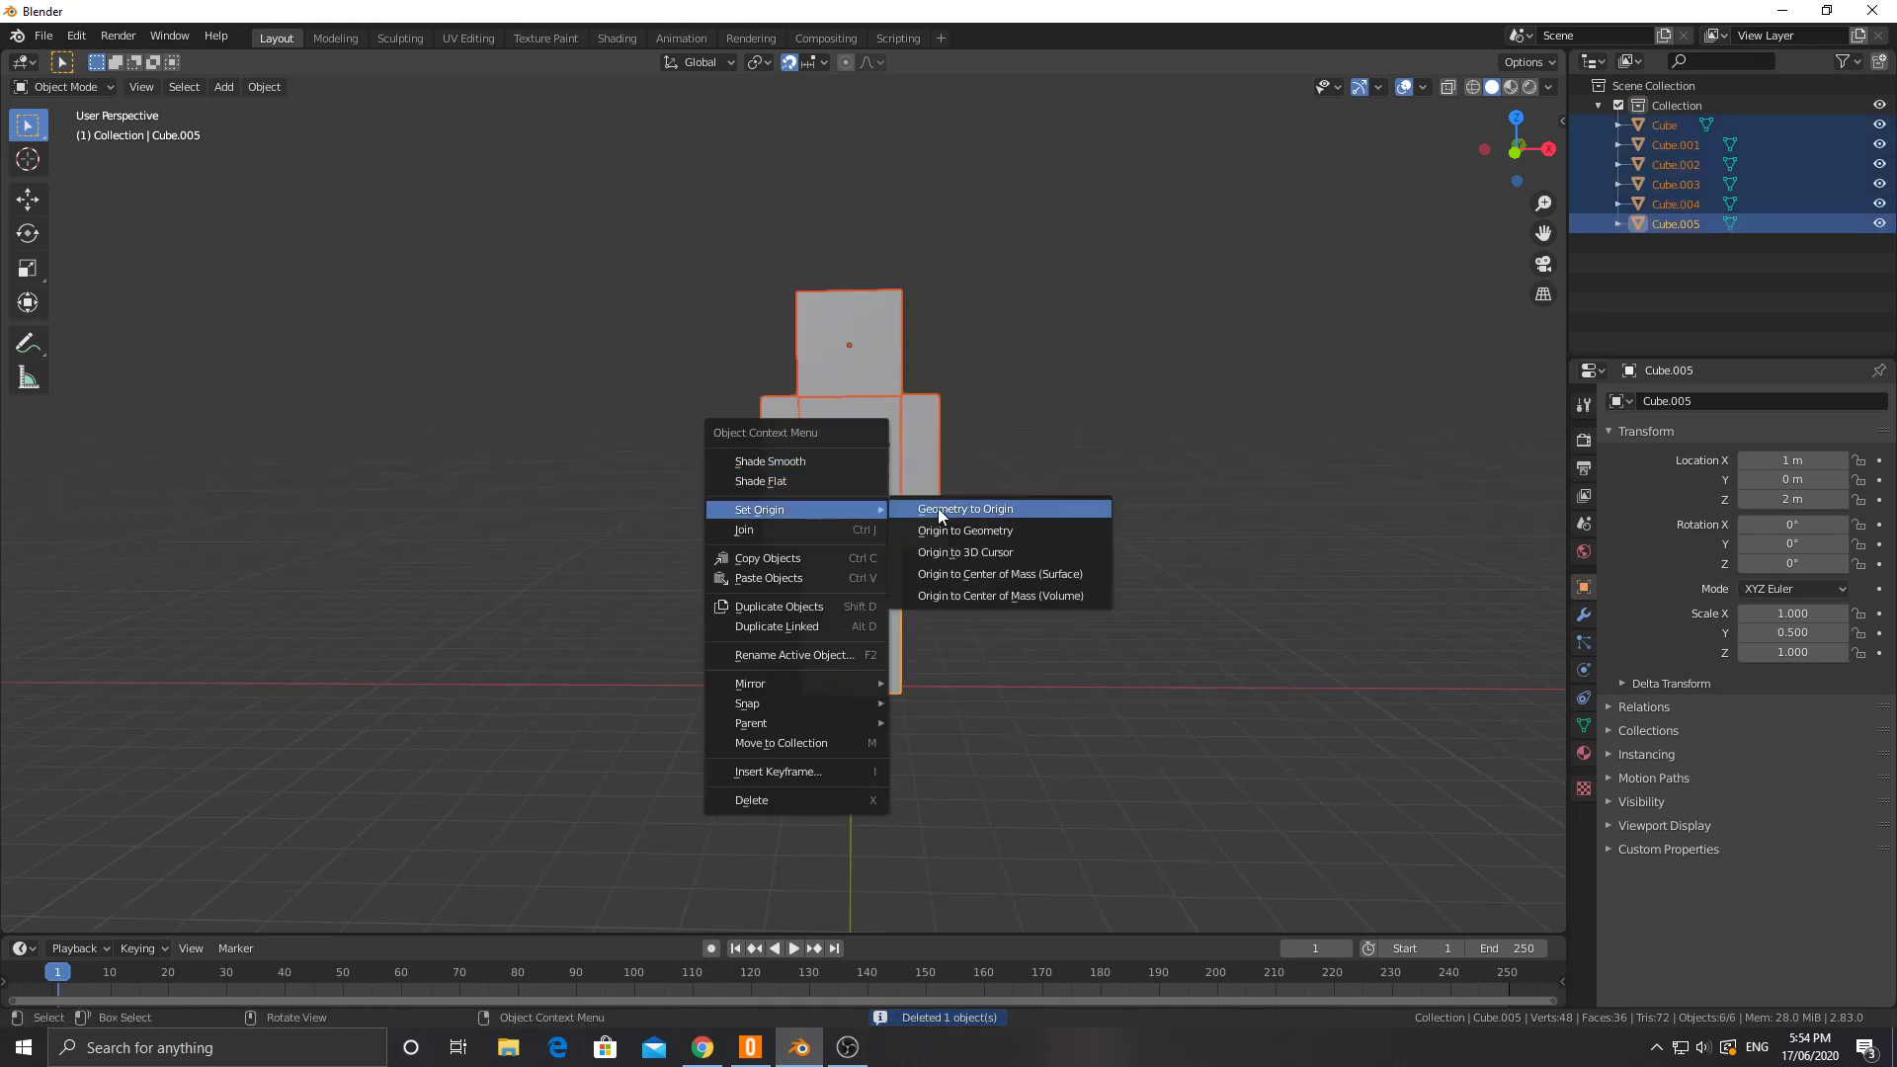
pyautogui.click(948, 530)
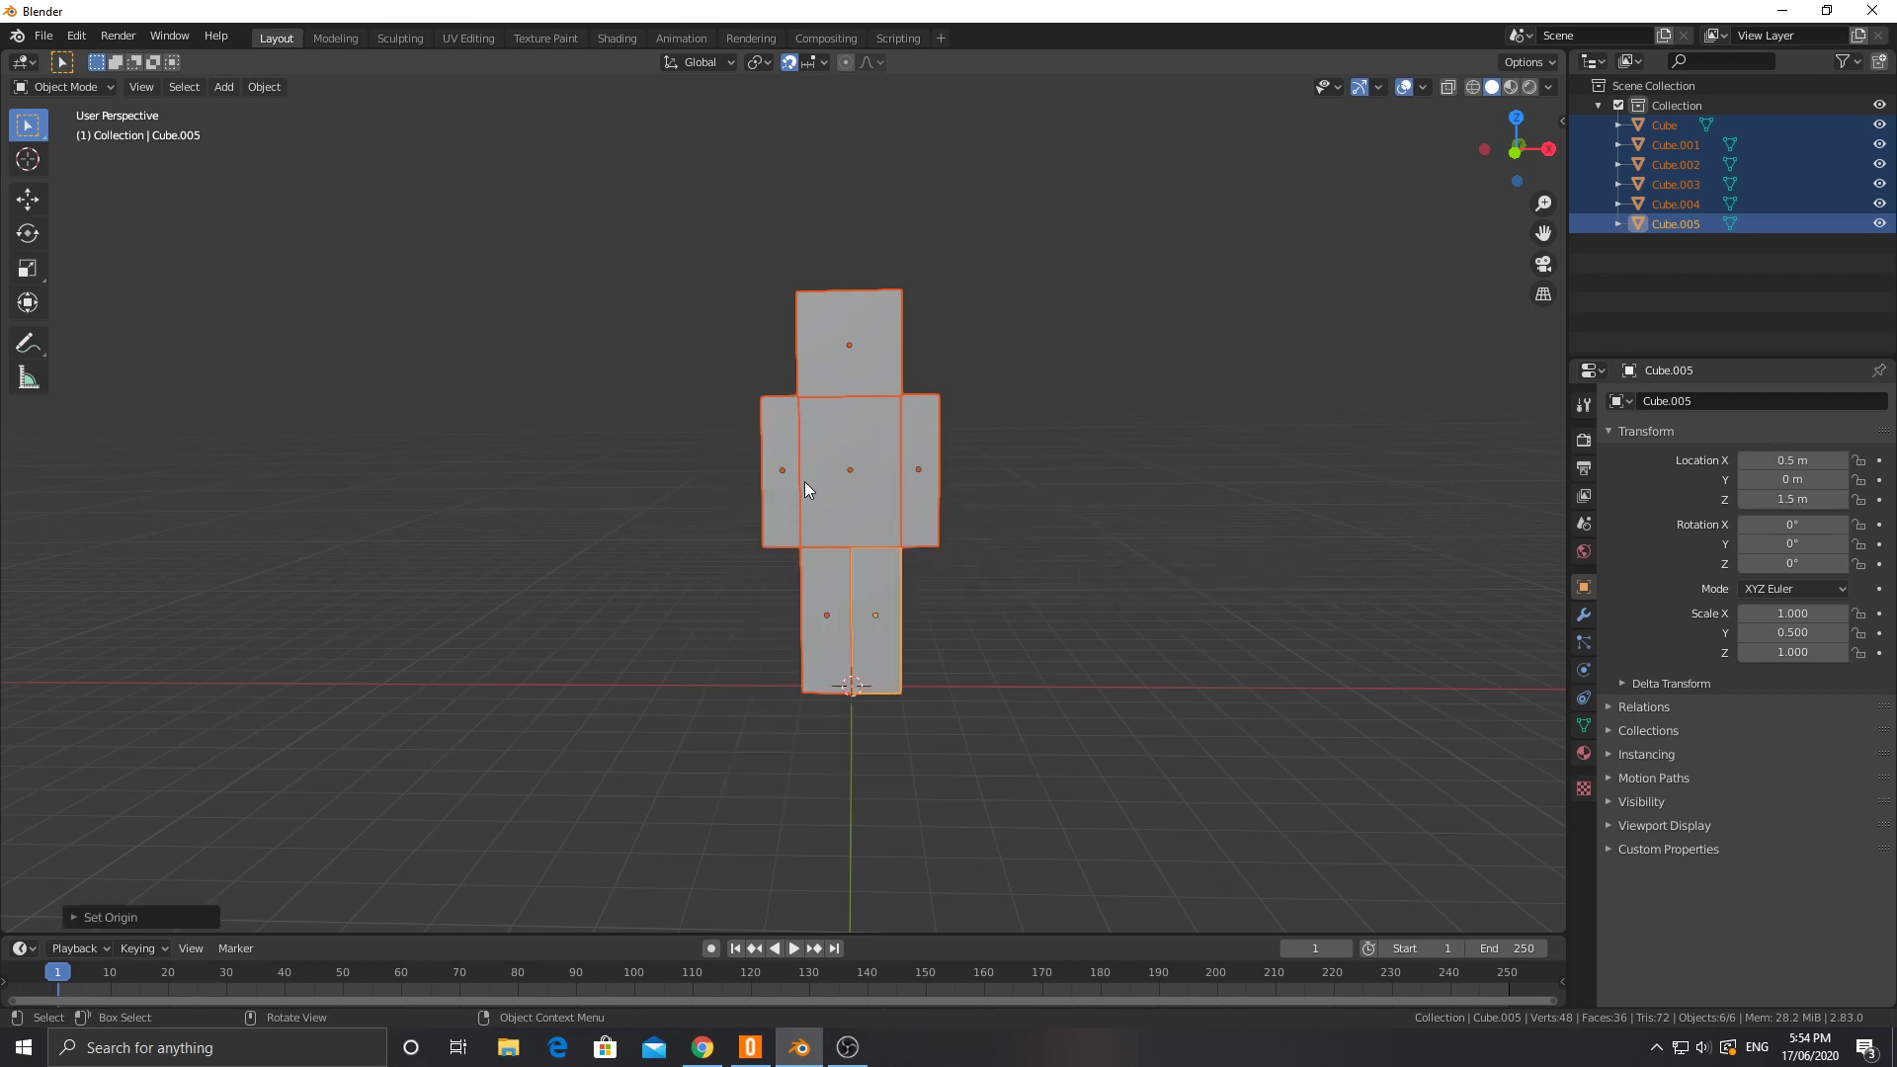
pyautogui.moveTo(798, 513); pyautogui.dragTo(724, 555, button='middle')
pyautogui.scroll(4, 847, 475)
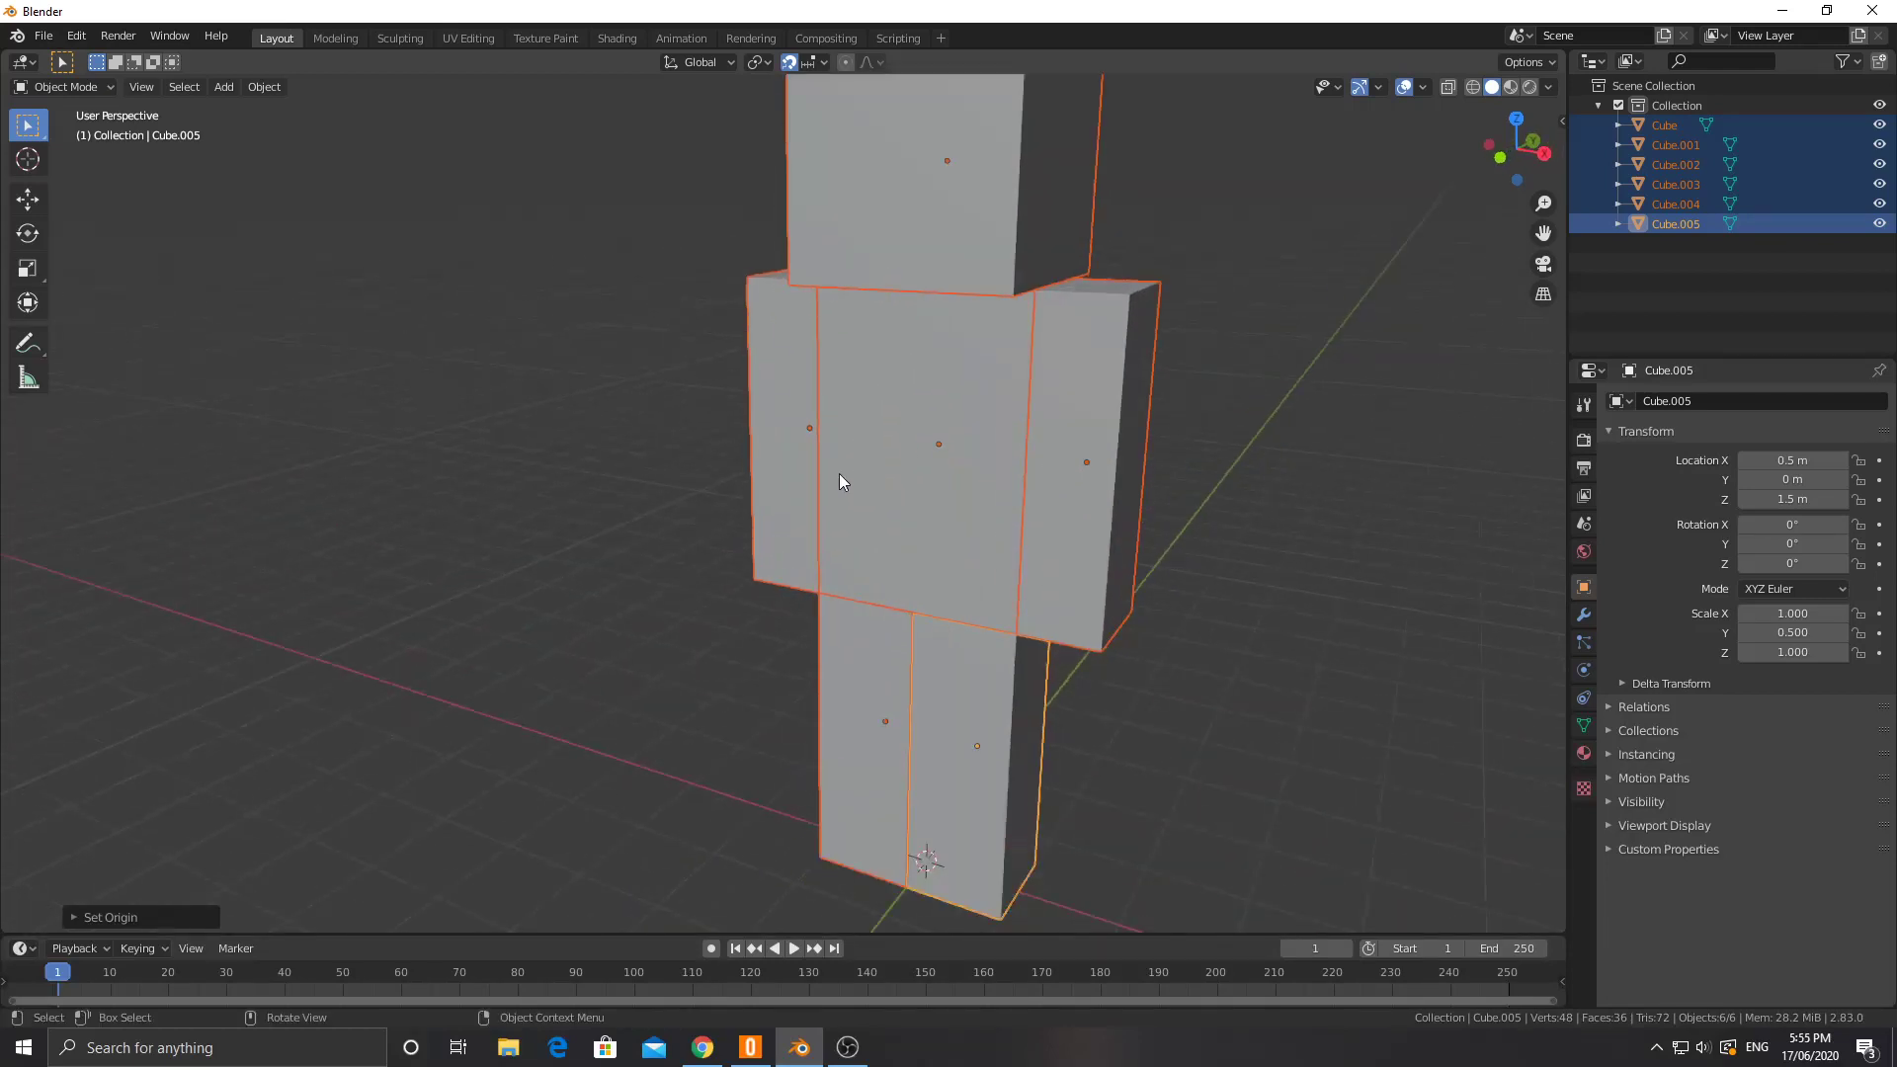
pyautogui.moveTo(855, 460); pyautogui.dragTo(727, 501, button='middle')
pyautogui.scroll(-3, 732, 504)
pyautogui.scroll(2, 727, 501)
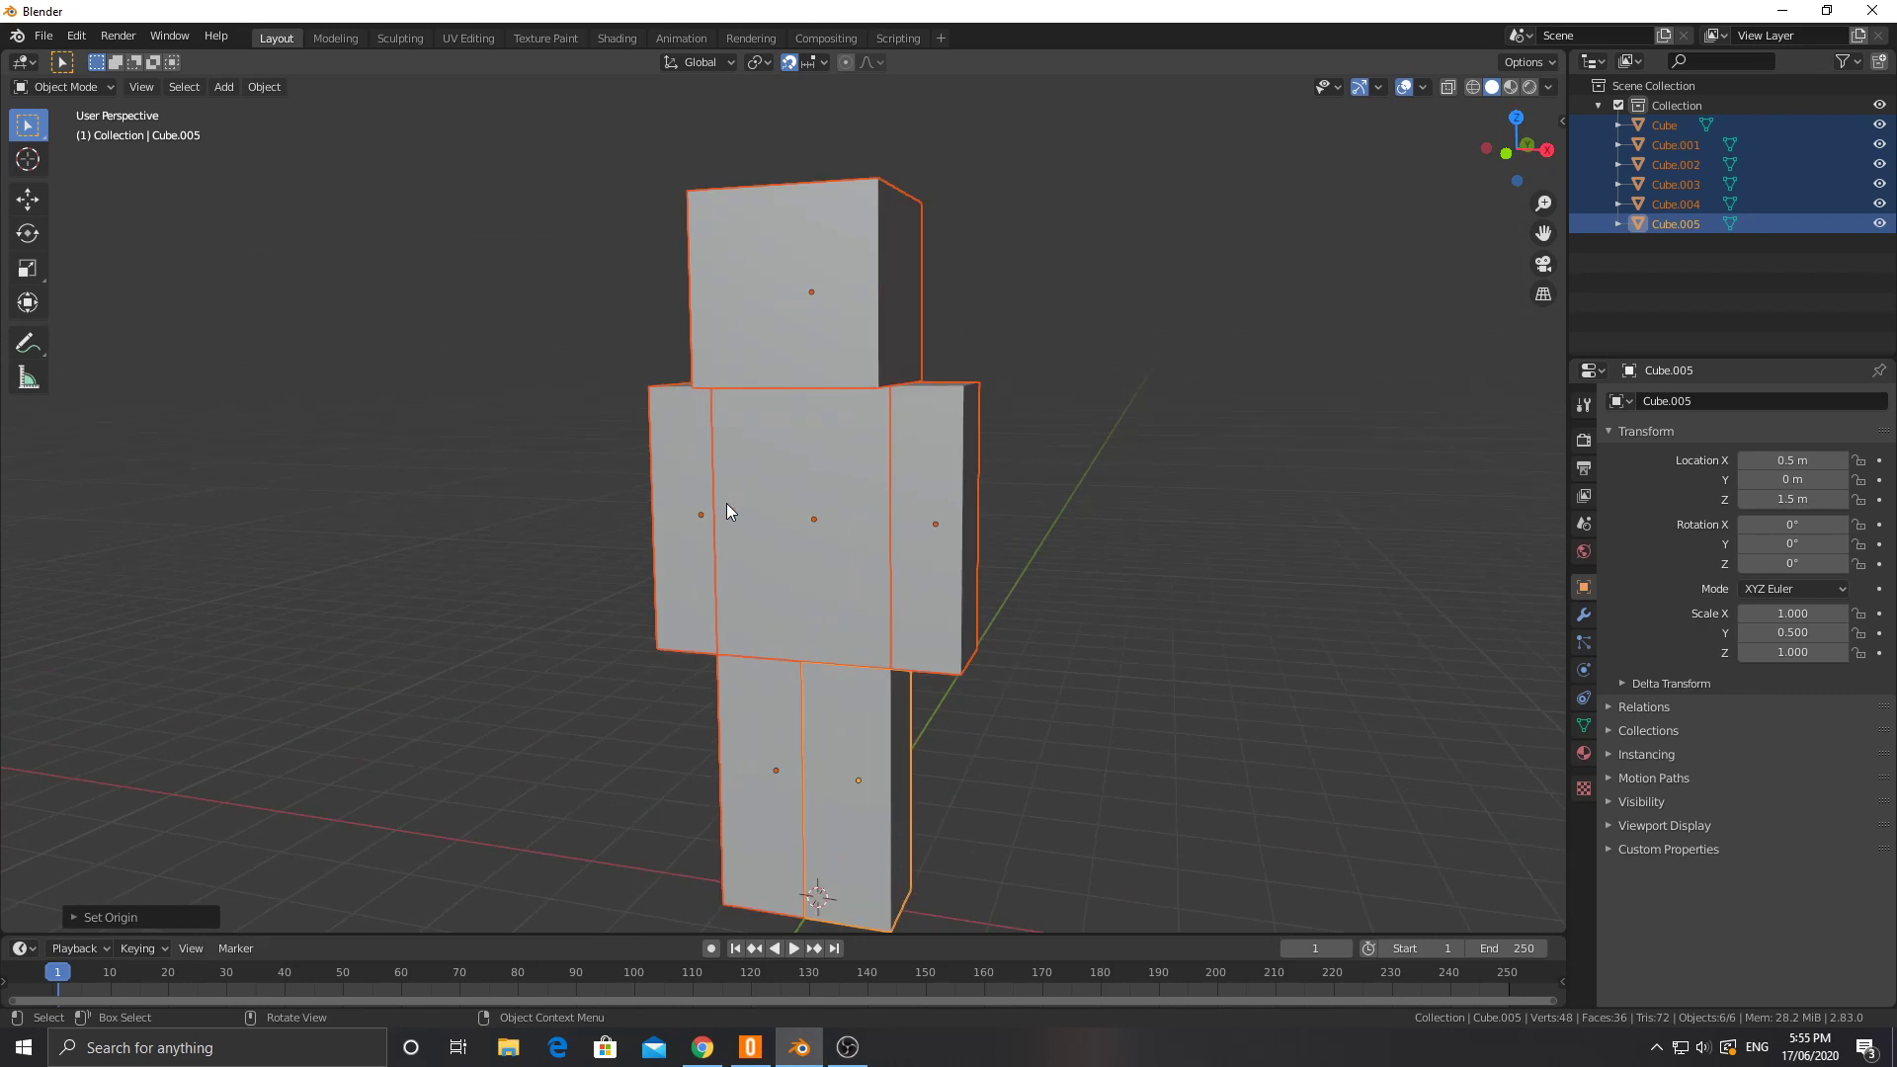
pyautogui.moveTo(728, 511); pyautogui.dragTo(926, 570, button='middle')
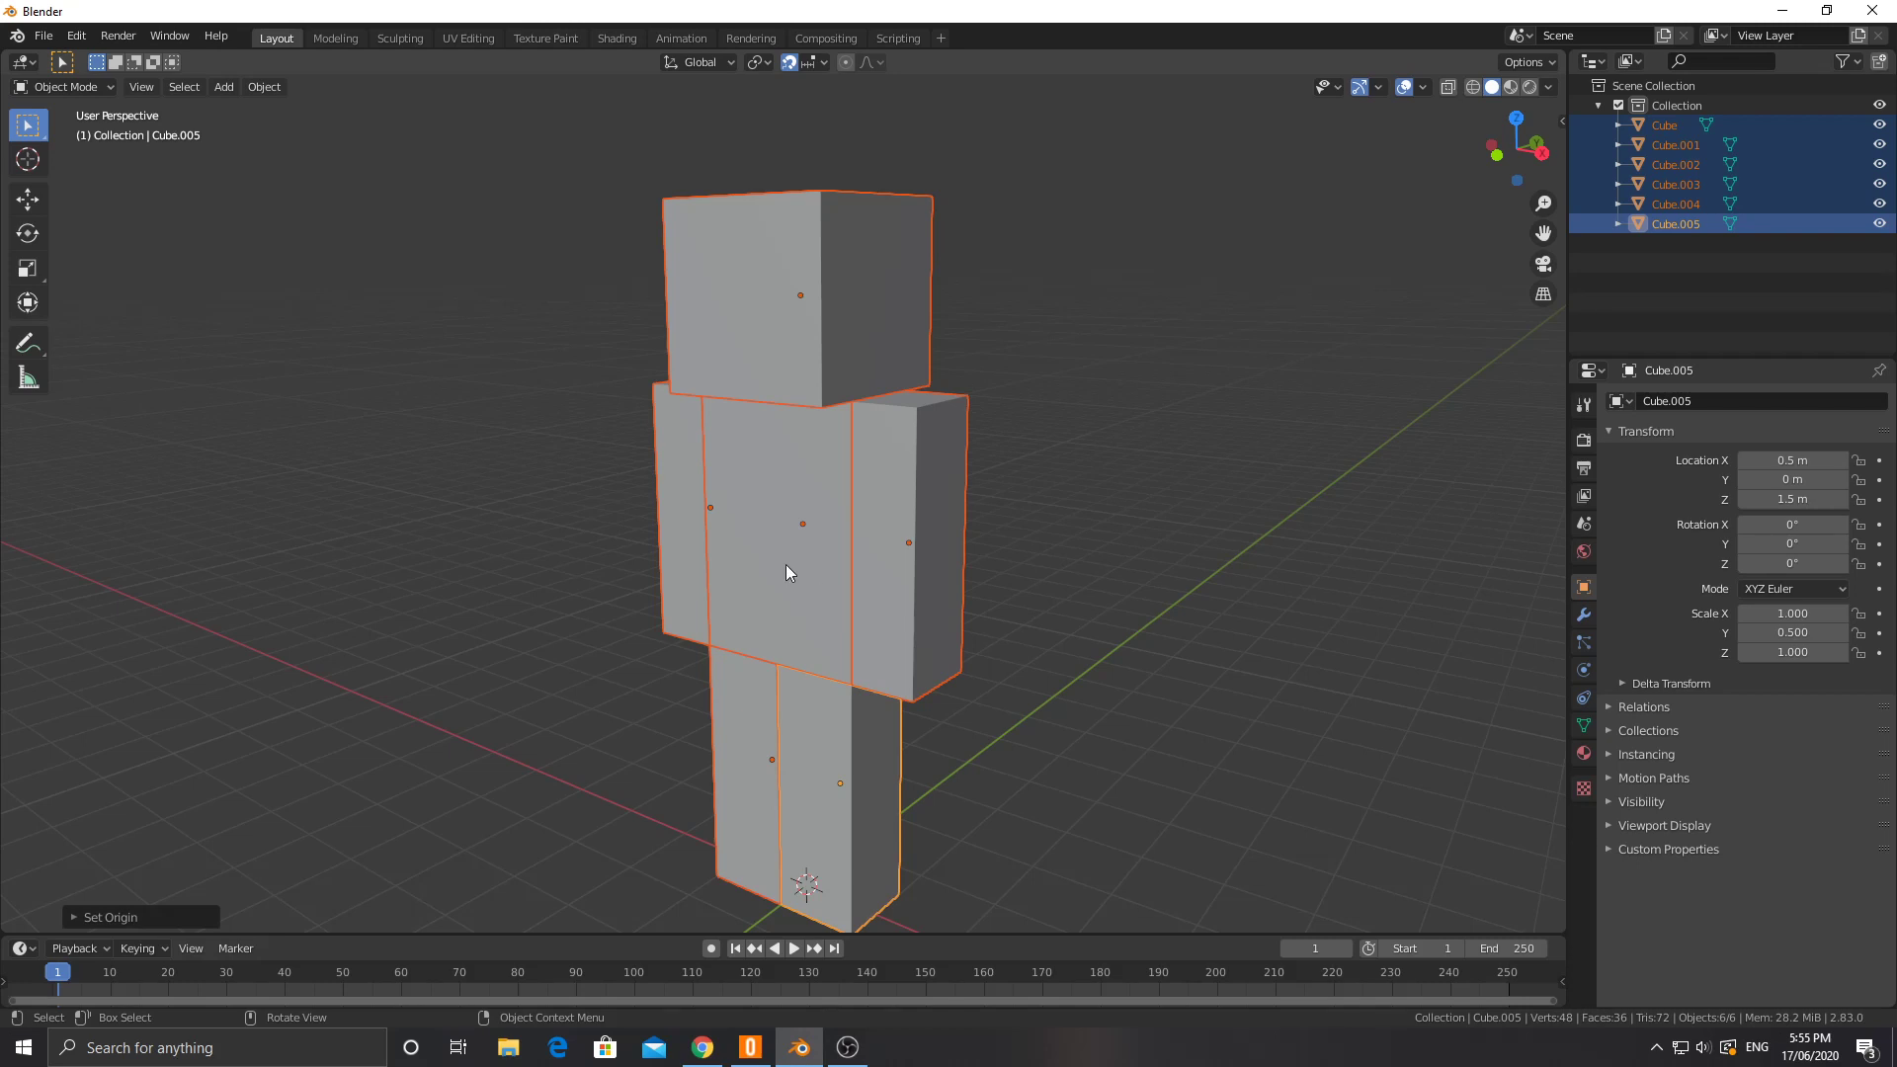
# Step: Join the six cubes, then separate them by loose parts into individual objects
pyautogui.hotkey('ctrl', 'j')
pyautogui.press('Tab')
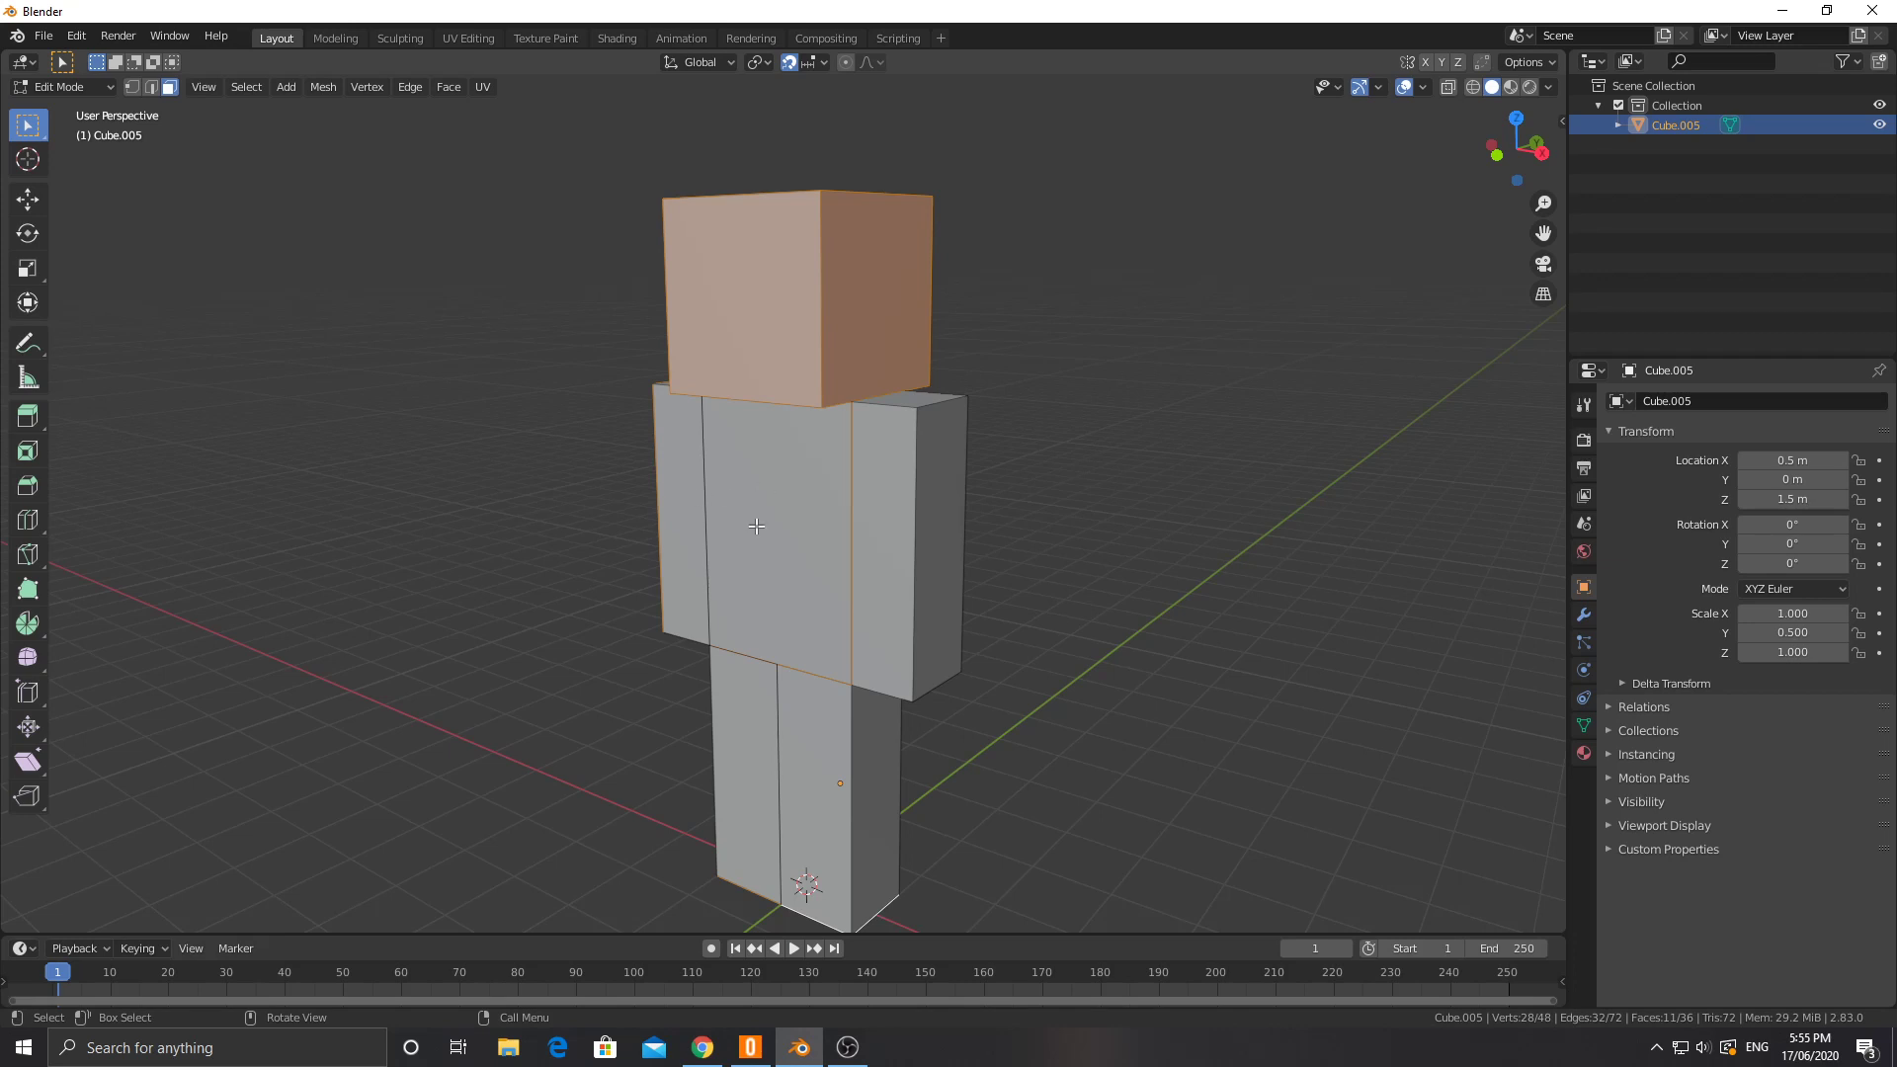
pyautogui.press('p')
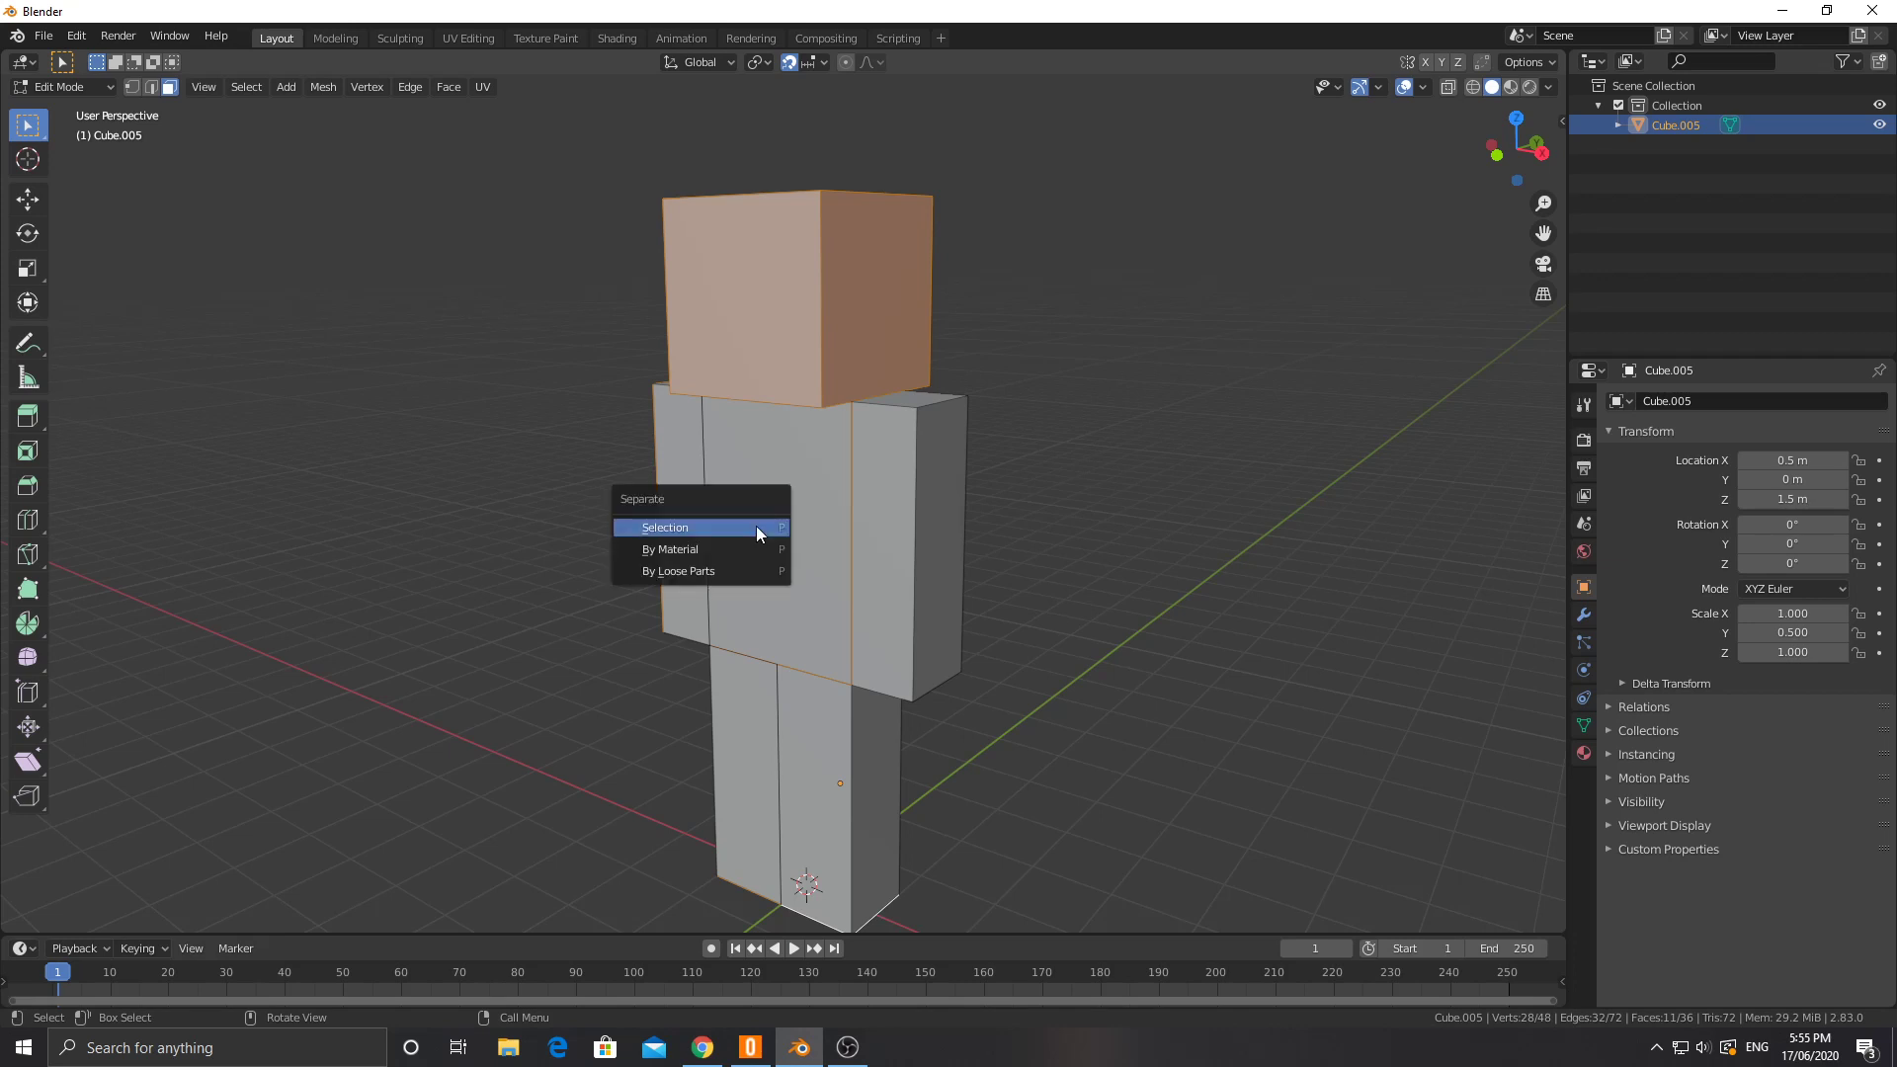
pyautogui.click(696, 571)
pyautogui.press('Tab')
pyautogui.moveTo(858, 569); pyautogui.dragTo(808, 541, button='middle')
pyautogui.scroll(-3, 804, 560)
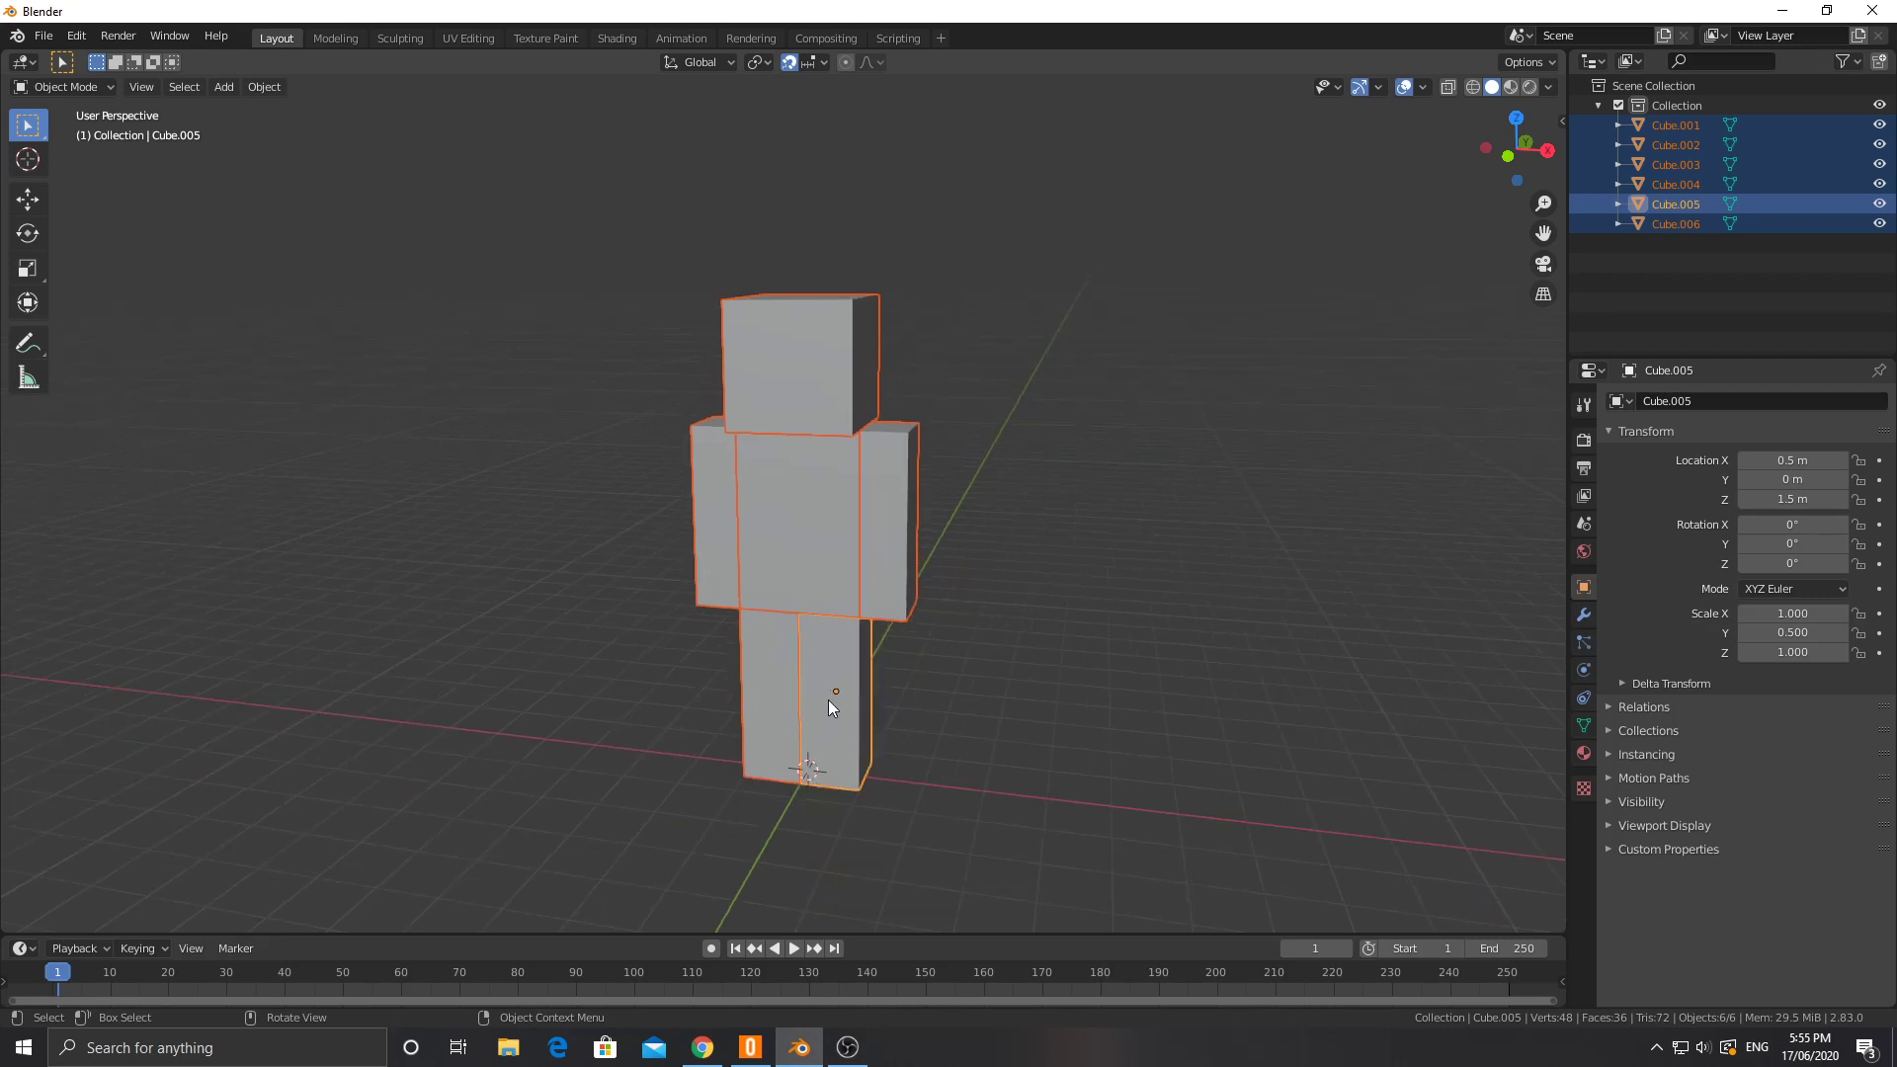
# Step: Set Origin to Geometry on all six cubes, then deselect everything
pyautogui.moveTo(595, 234); pyautogui.dragTo(943, 691)
pyautogui.rightClick(763, 450)
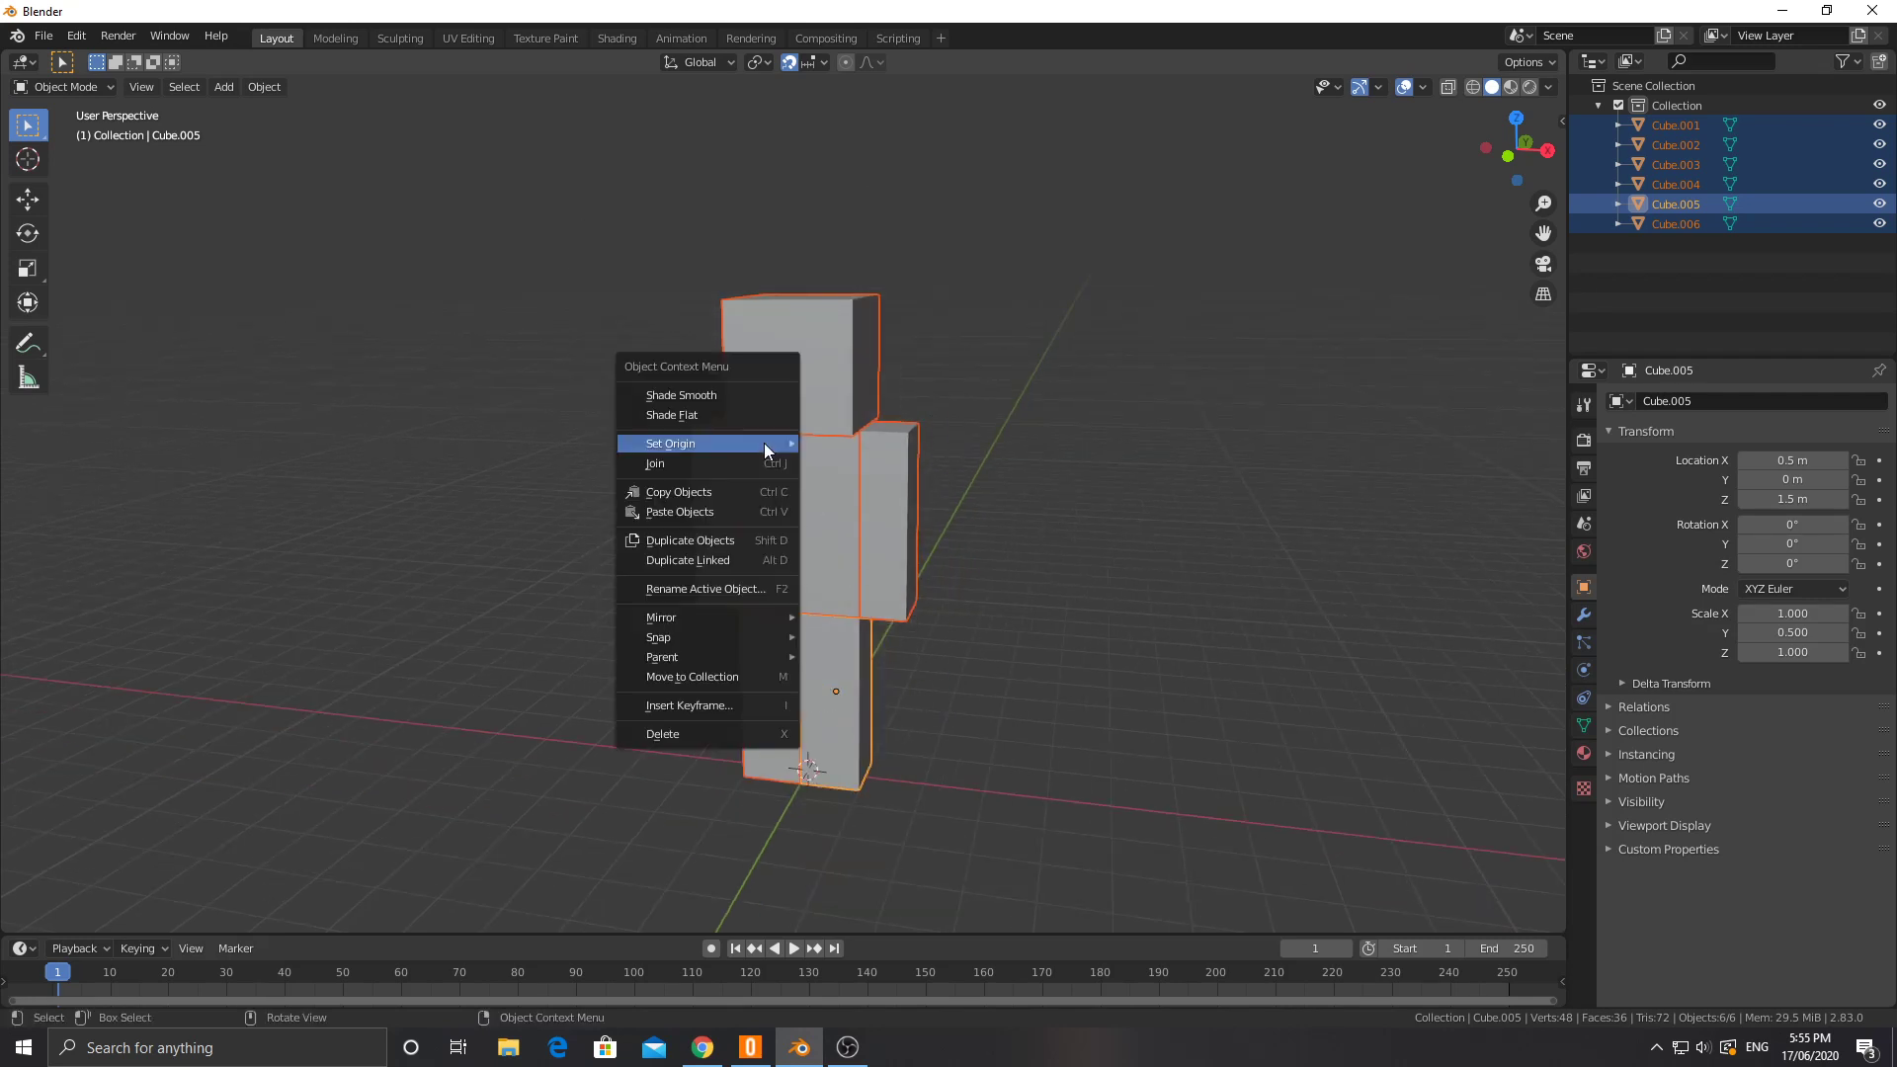
pyautogui.moveTo(715, 446)
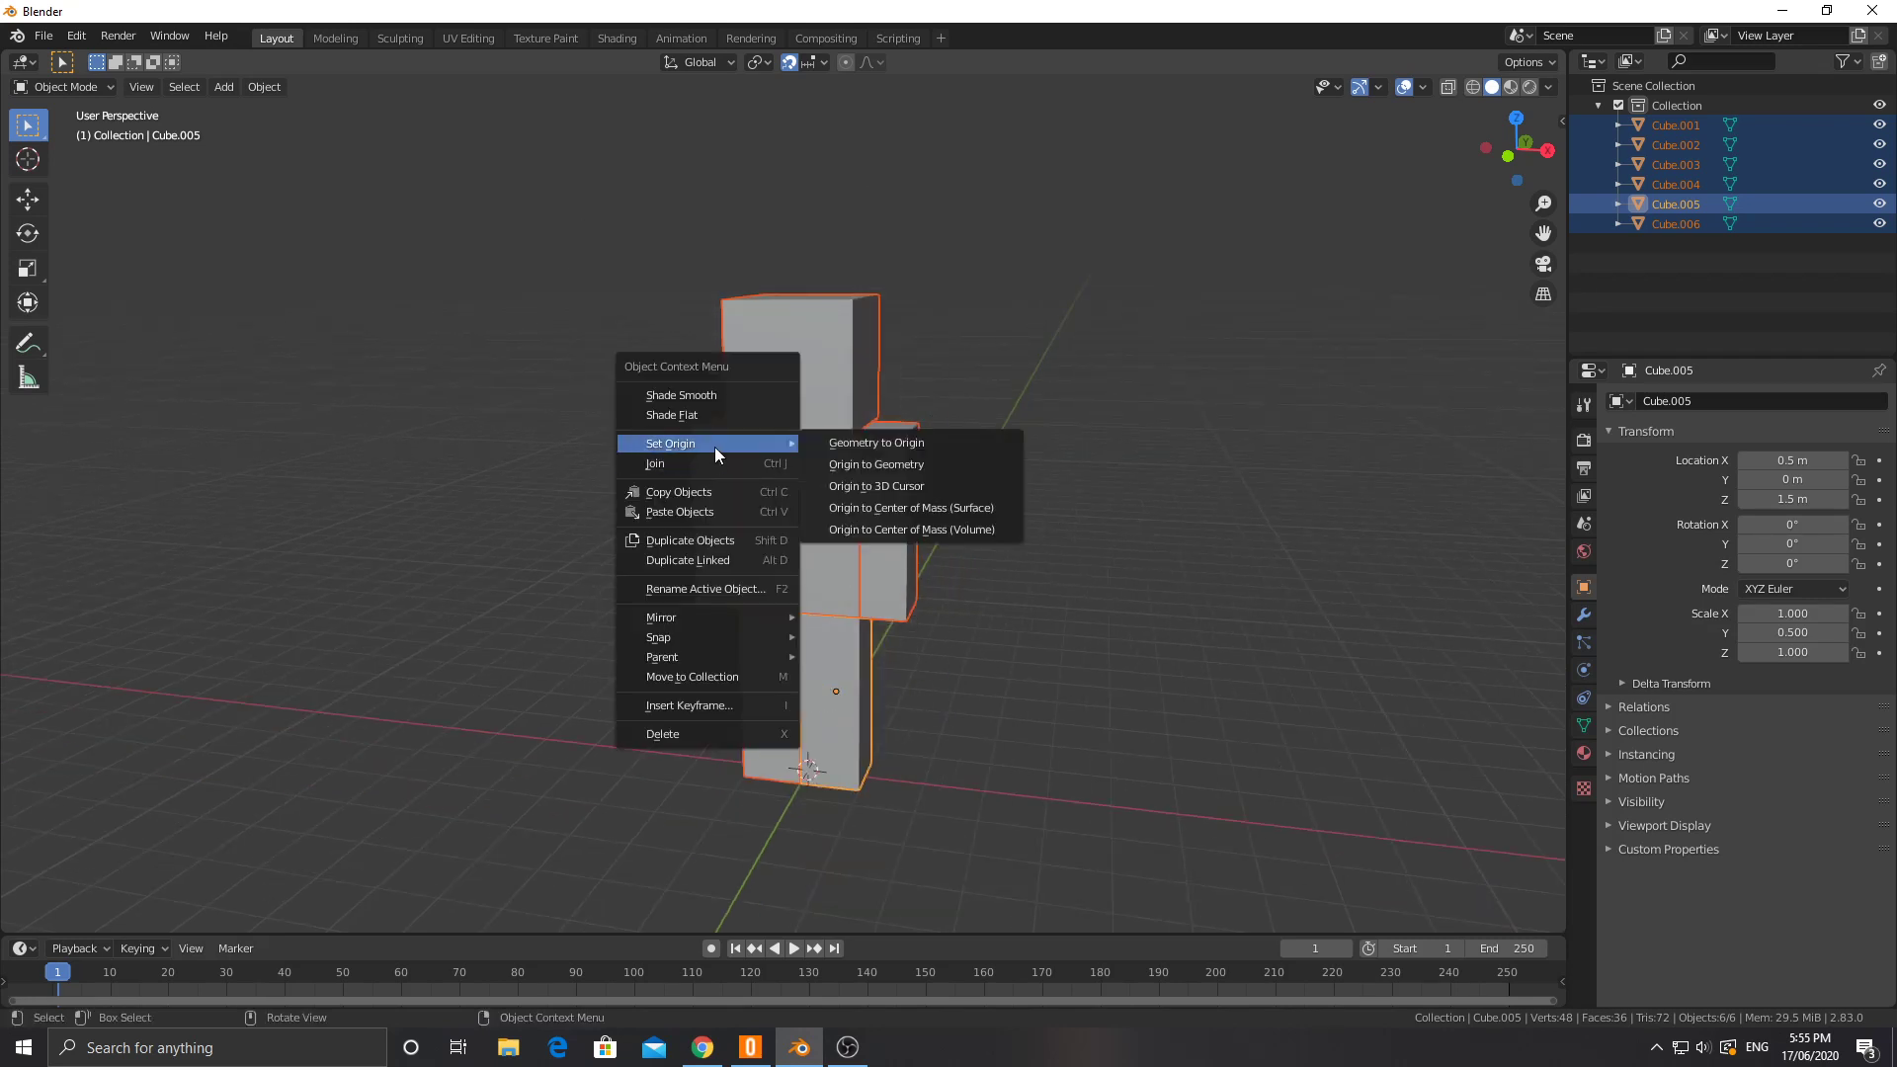
pyautogui.click(903, 466)
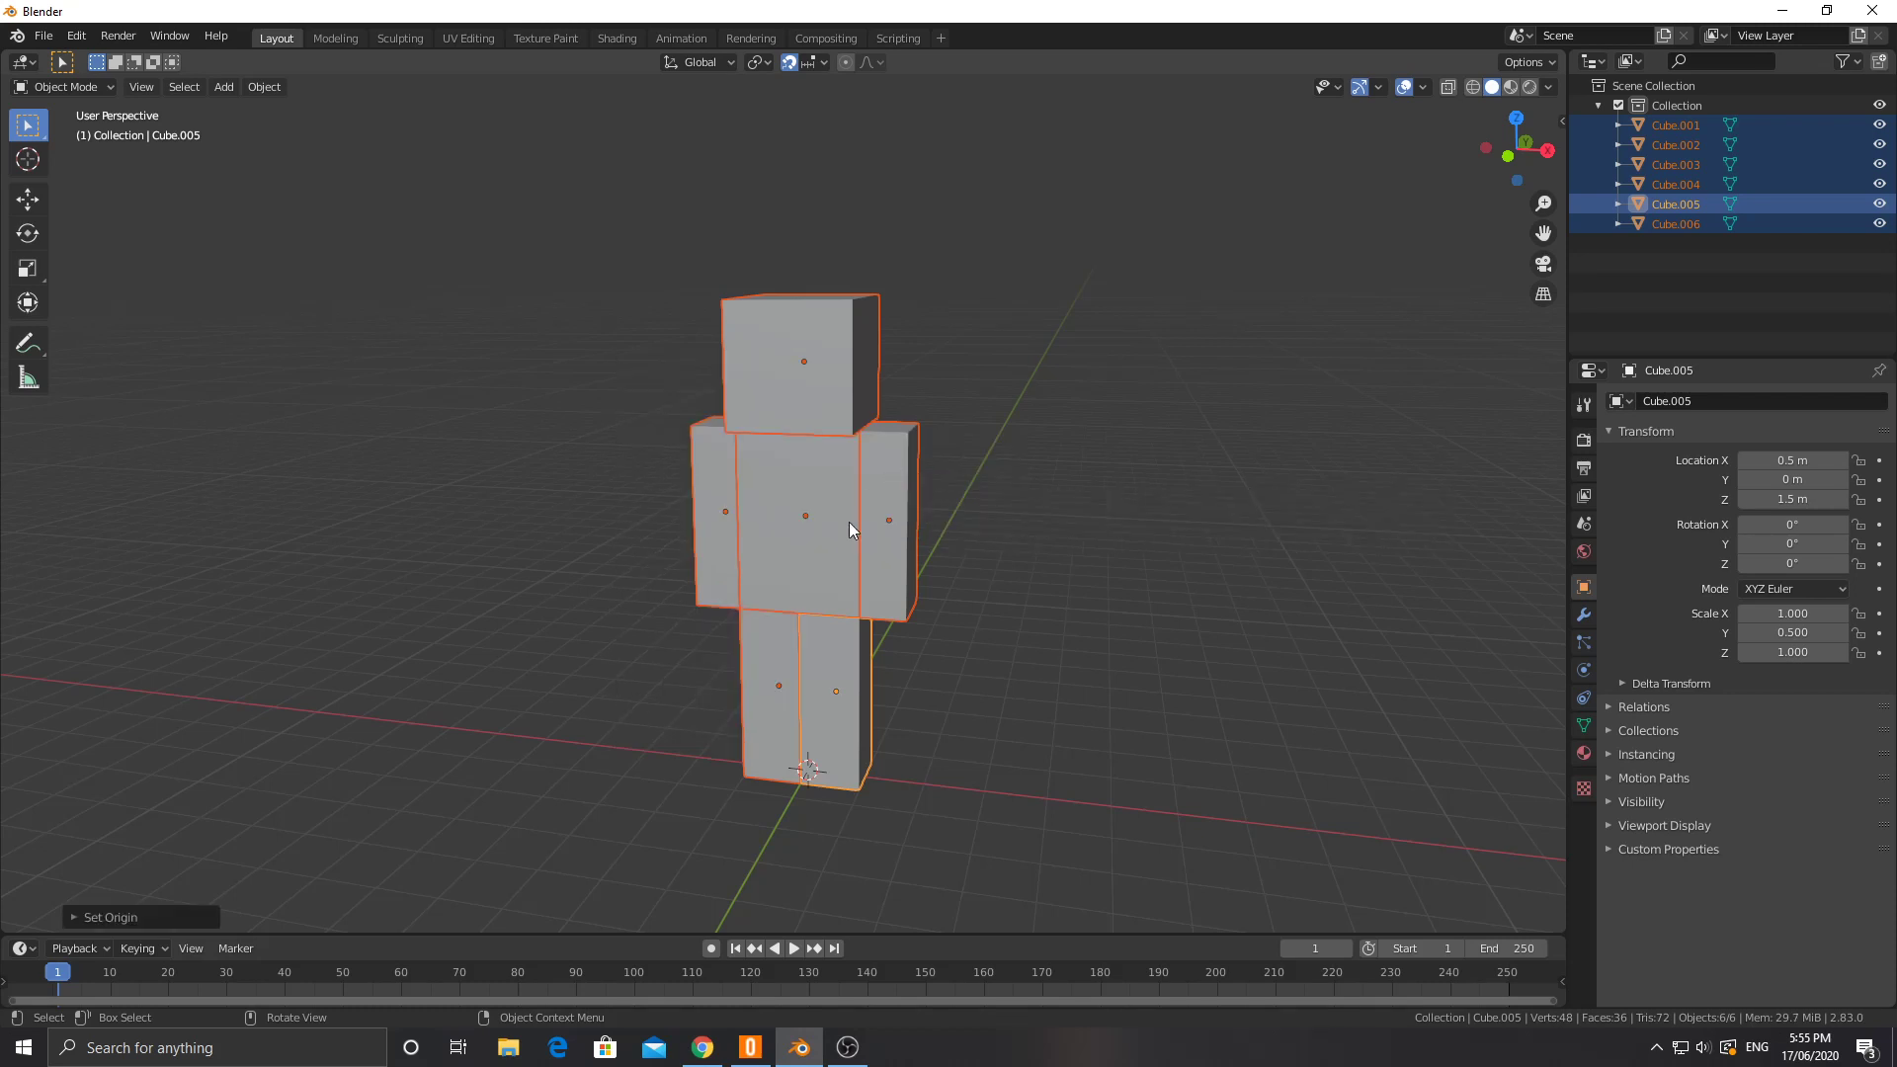
pyautogui.click(941, 650)
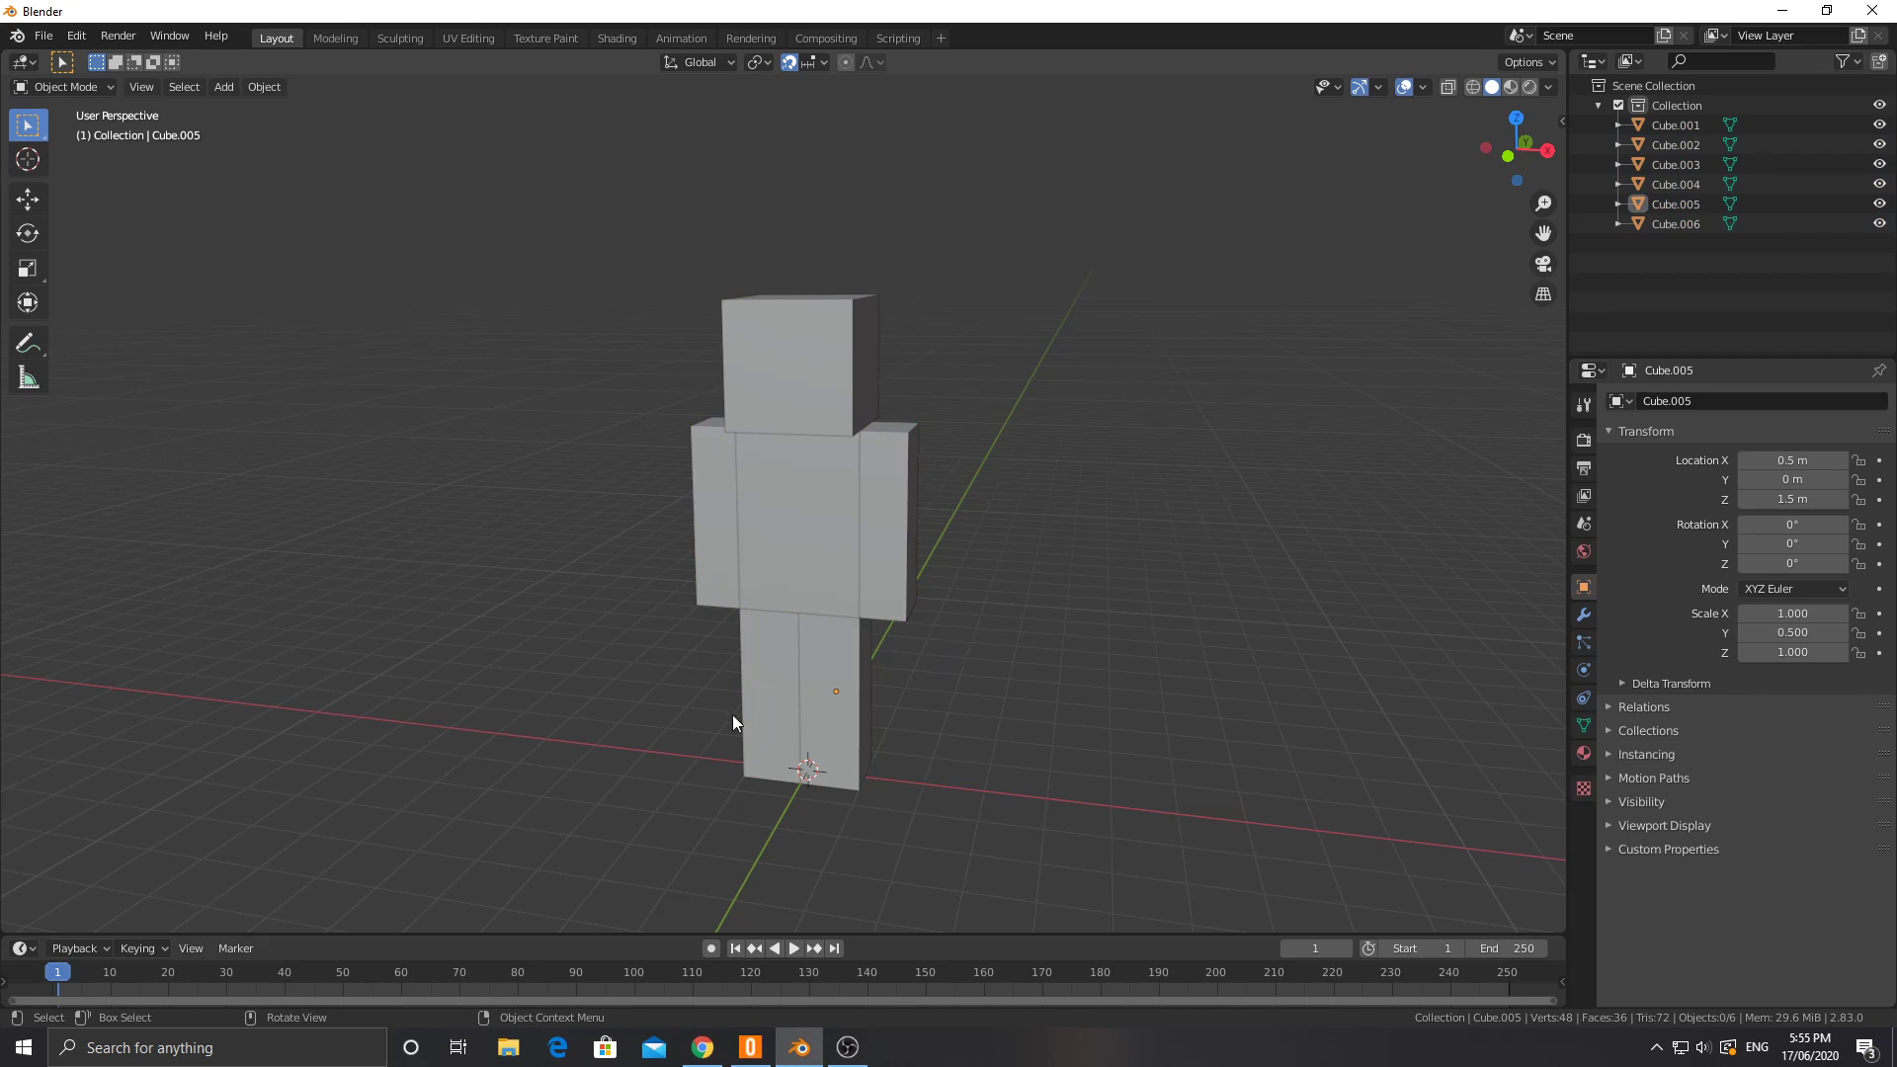
pyautogui.press('shift')
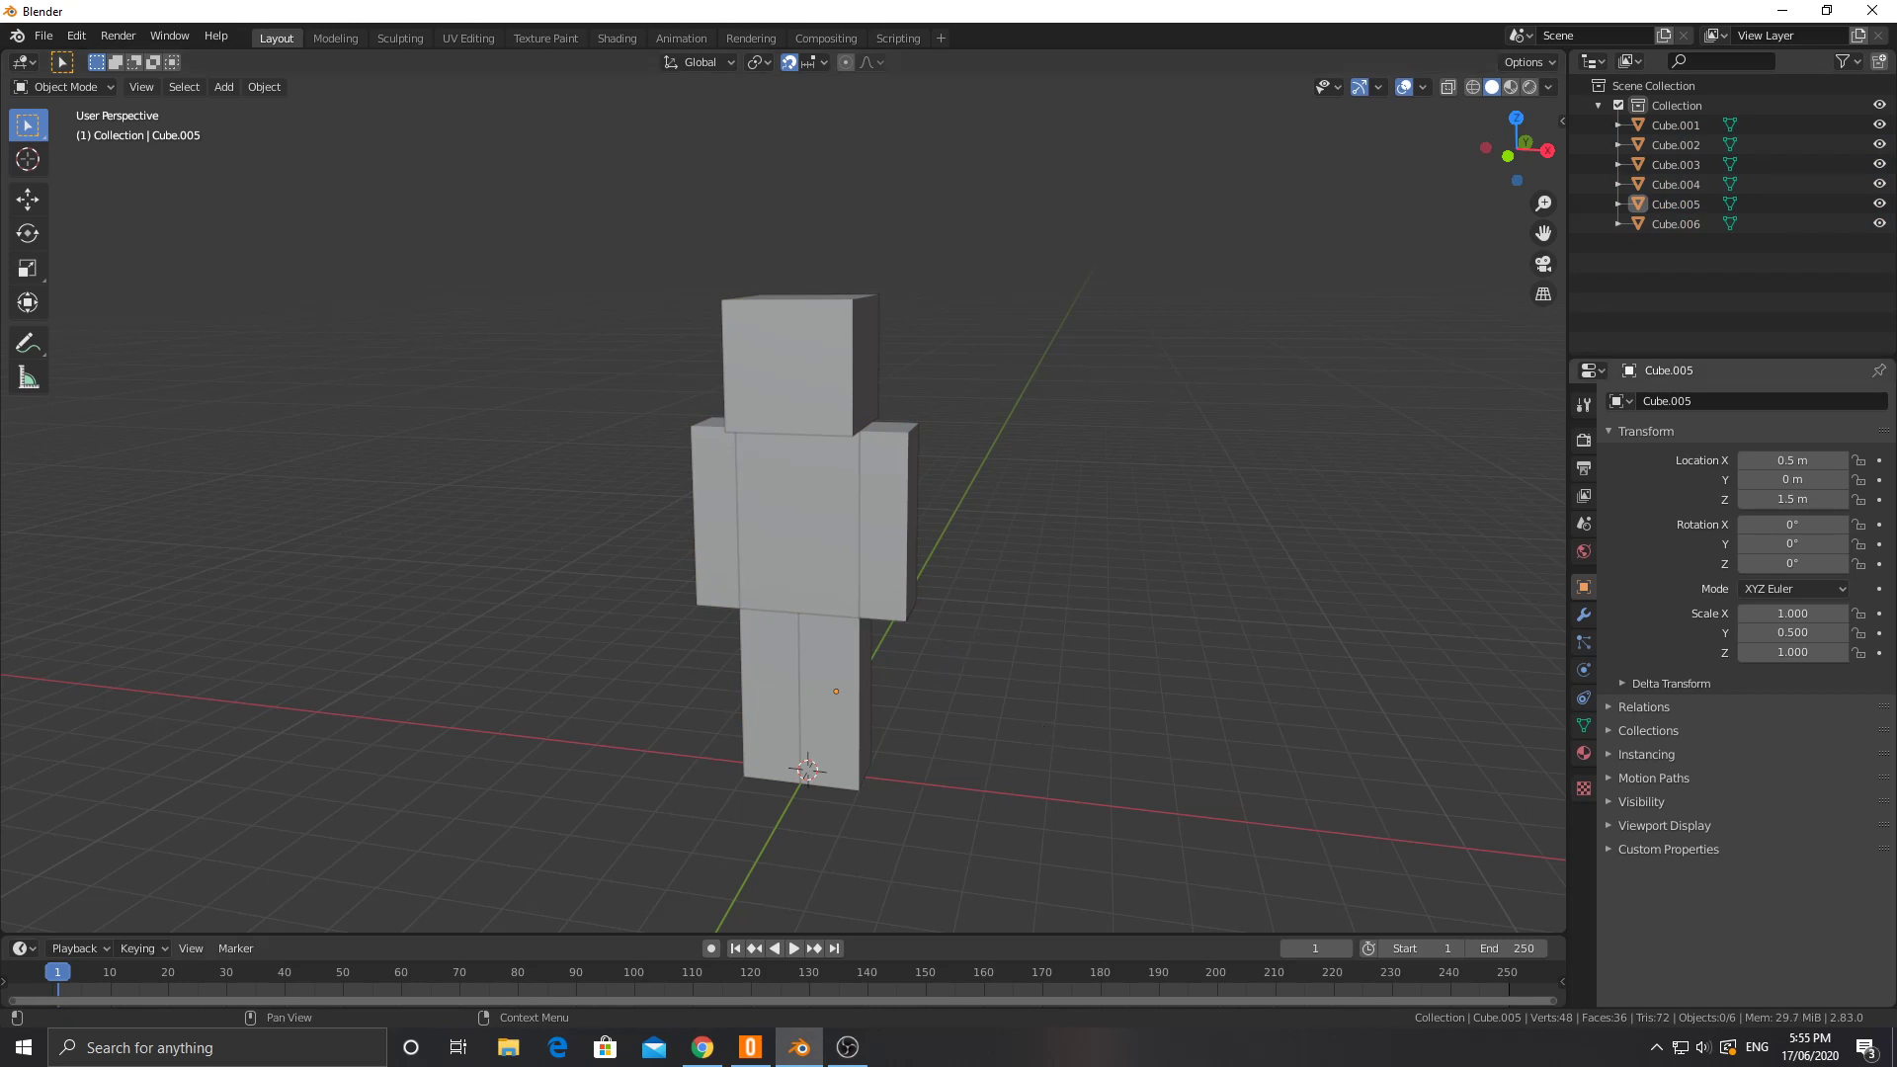